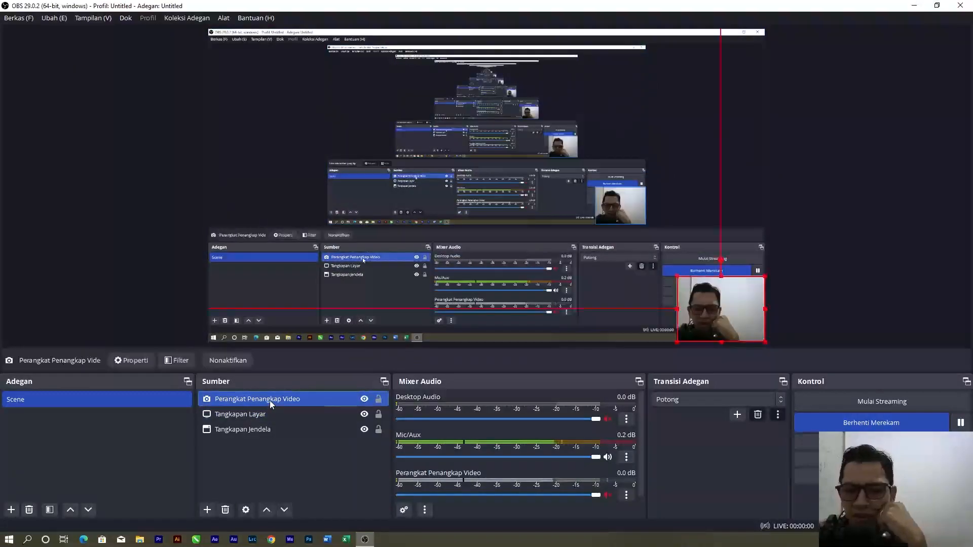
Step: Switch from OBS to Excel and open the recent workbook Nilai Raport
{"action": "left_click_drag", "start_coordinate": [713, 321], "coordinate": [746, 327]}
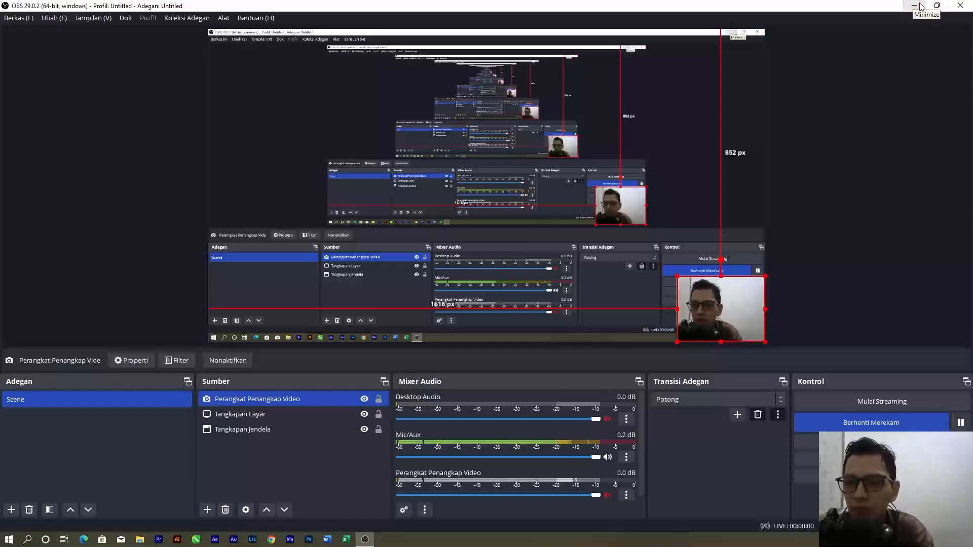
{"action": "left_click", "coordinate": [915, 5]}
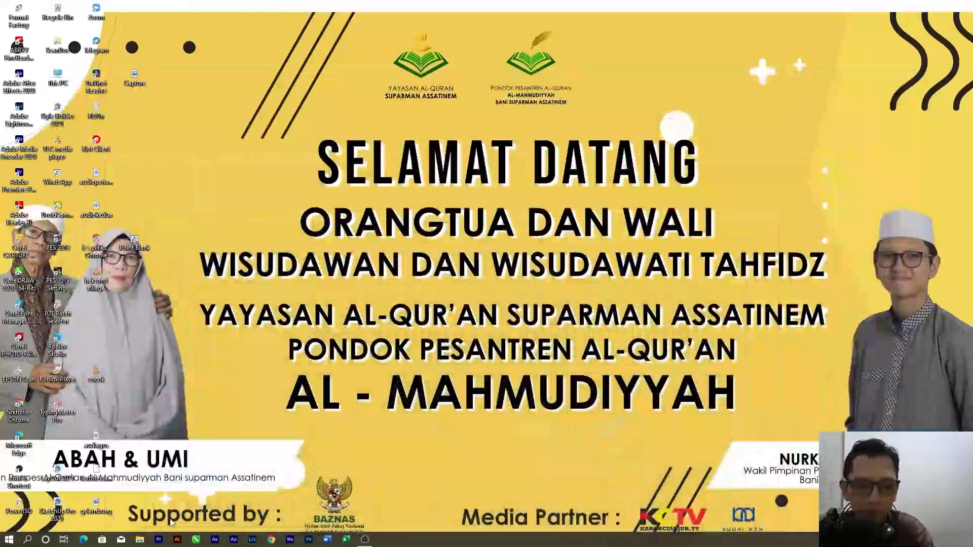
{"action": "key", "text": "super"}
{"action": "type", "text": "excel"}
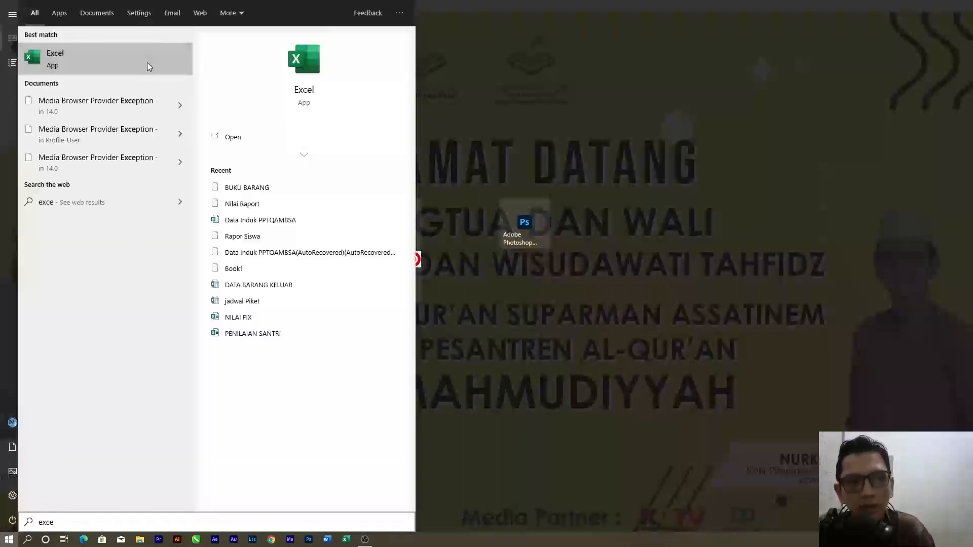
{"action": "left_click", "coordinate": [146, 63]}
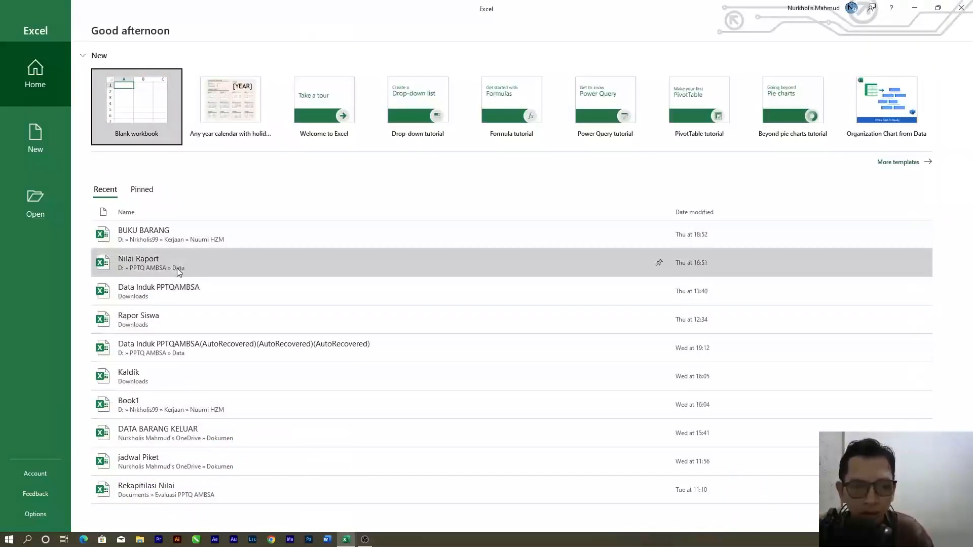
{"action": "left_click", "coordinate": [178, 268]}
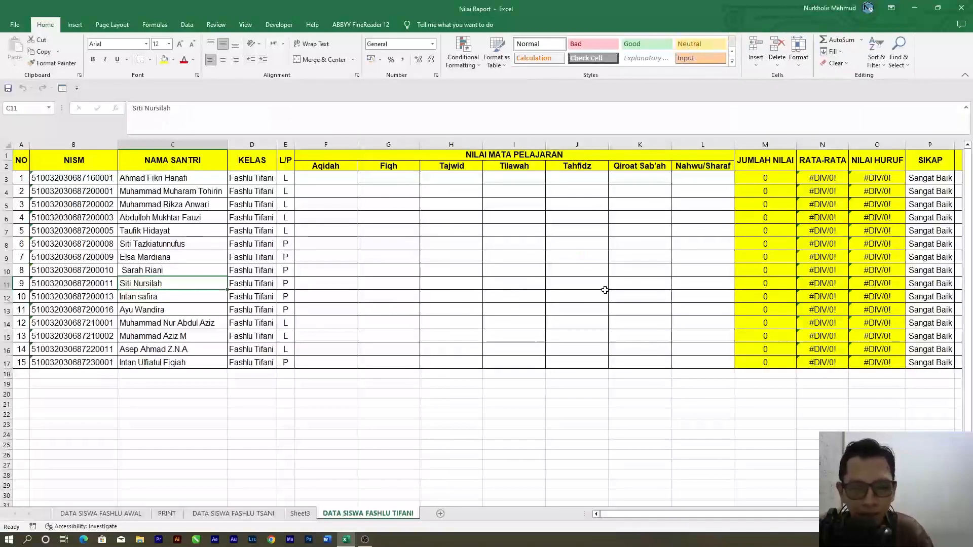
{"action": "left_click", "coordinate": [299, 513]}
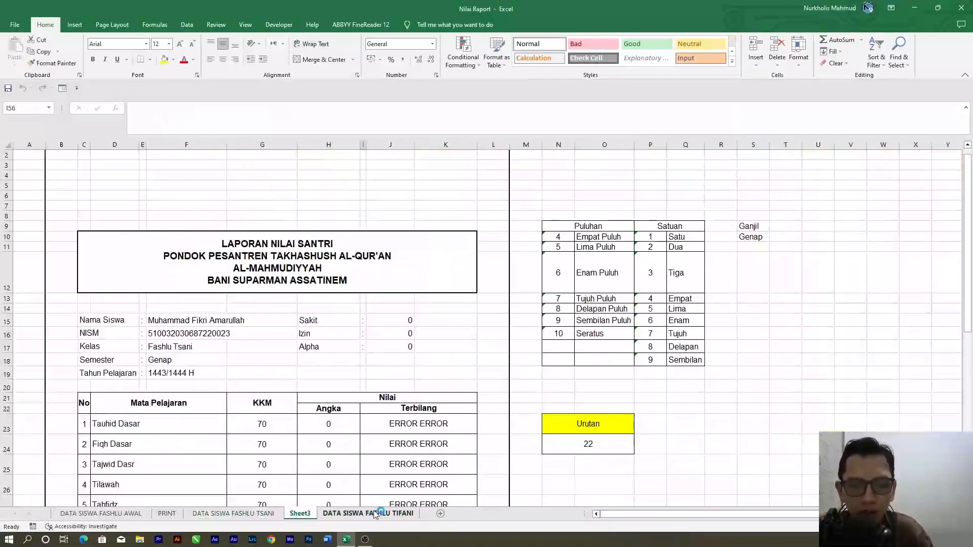
{"action": "left_click", "coordinate": [368, 514]}
{"action": "left_click", "coordinate": [324, 181]}
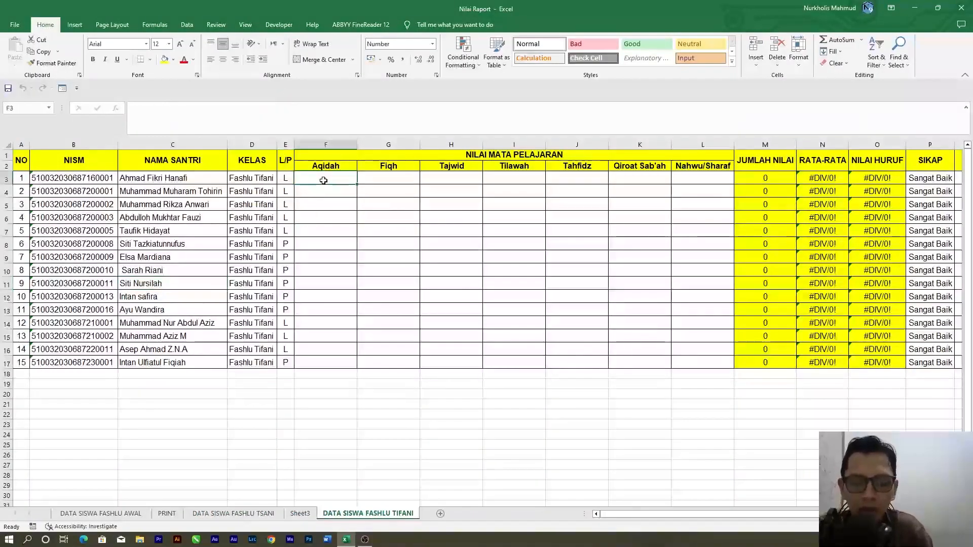
{"action": "type", "text": "80"}
Step: Enter 80 as the first student's Qiroat Sab'ah score on DATA SISWA FASHLU TSANI and review the report card on Sheet3
{"action": "left_click", "coordinate": [274, 515]}
{"action": "left_click", "coordinate": [610, 184]}
{"action": "type", "text": "80"}
{"action": "left_click", "coordinate": [300, 514]}
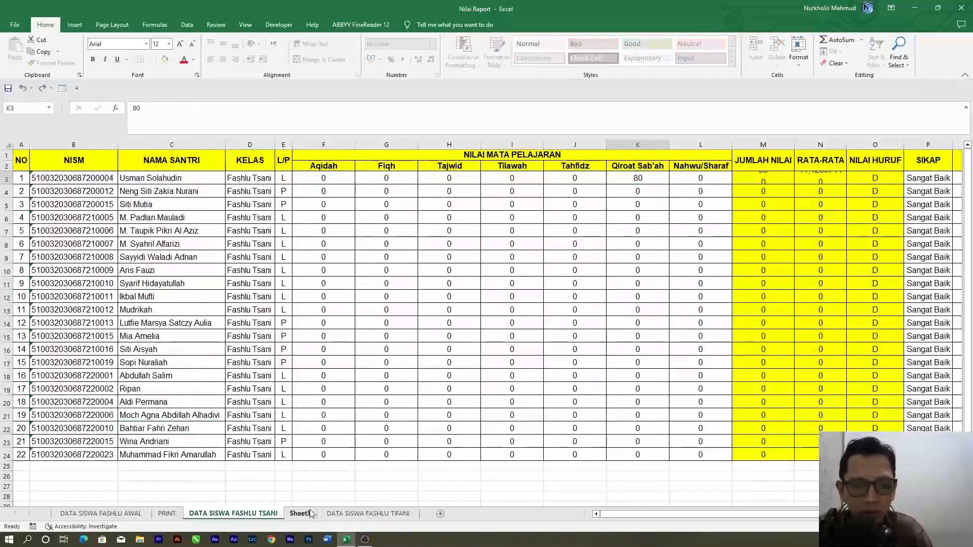
{"action": "scroll", "coordinate": [324, 392], "scroll_direction": "down", "scroll_amount": 2}
{"action": "scroll", "coordinate": [325, 395], "scroll_direction": "down", "scroll_amount": 2}
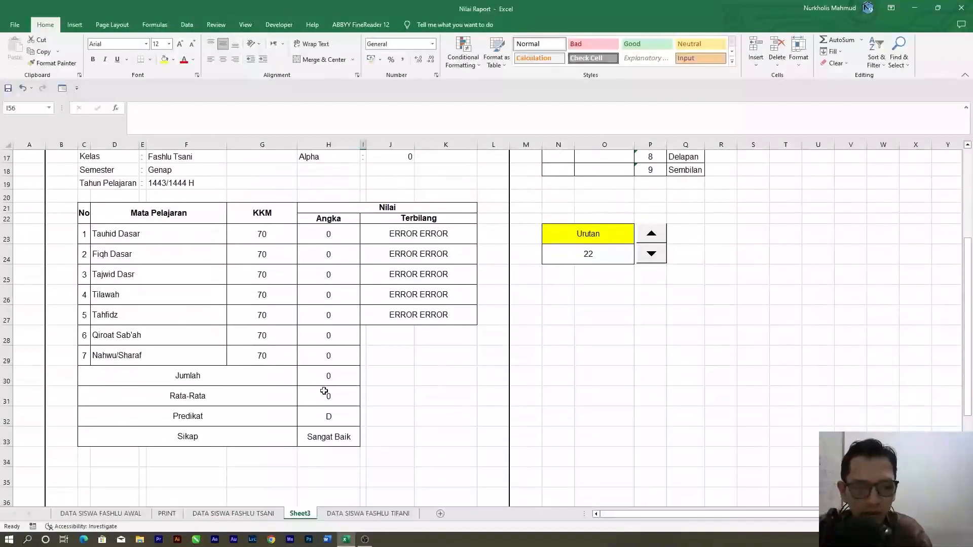
{"action": "scroll", "coordinate": [355, 355], "scroll_direction": "up", "scroll_amount": 3}
Step: Enter 80 as the first student's Fiqh score on DATA SISWA FASHLU AWAL and check the report card on the PRINT sheet
{"action": "left_click", "coordinate": [167, 513]}
{"action": "left_click", "coordinate": [139, 513]}
{"action": "left_click", "coordinate": [412, 175]}
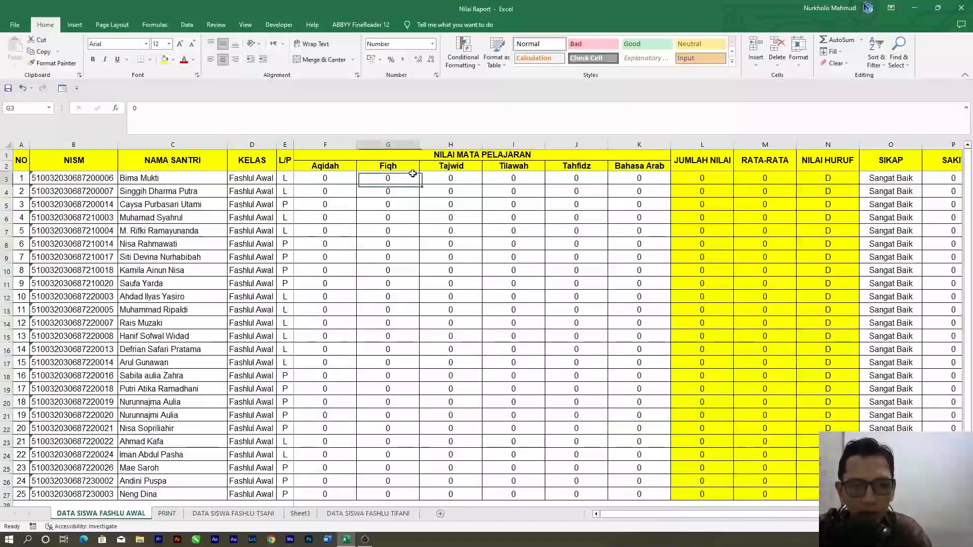
{"action": "type", "text": "80"}
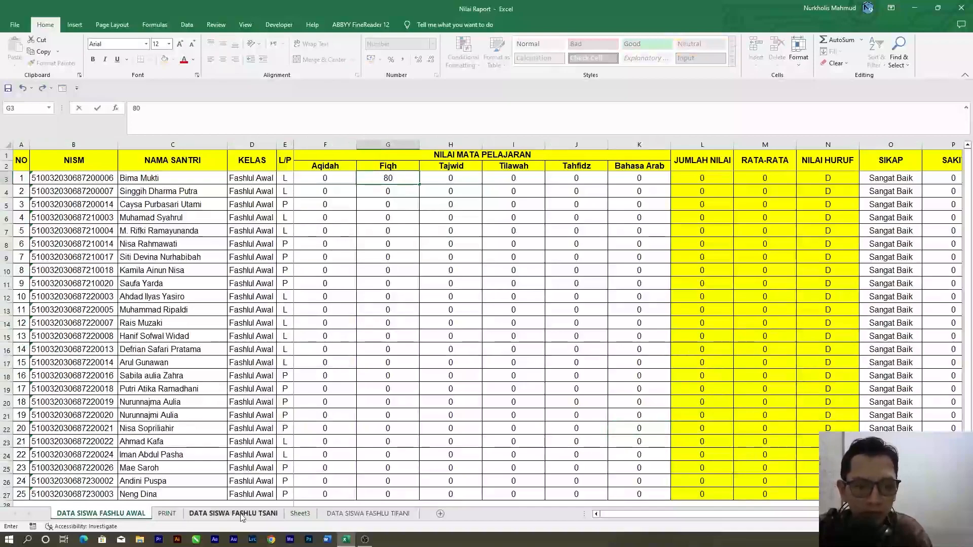
{"action": "left_click", "coordinate": [175, 514]}
{"action": "left_click", "coordinate": [186, 311]}
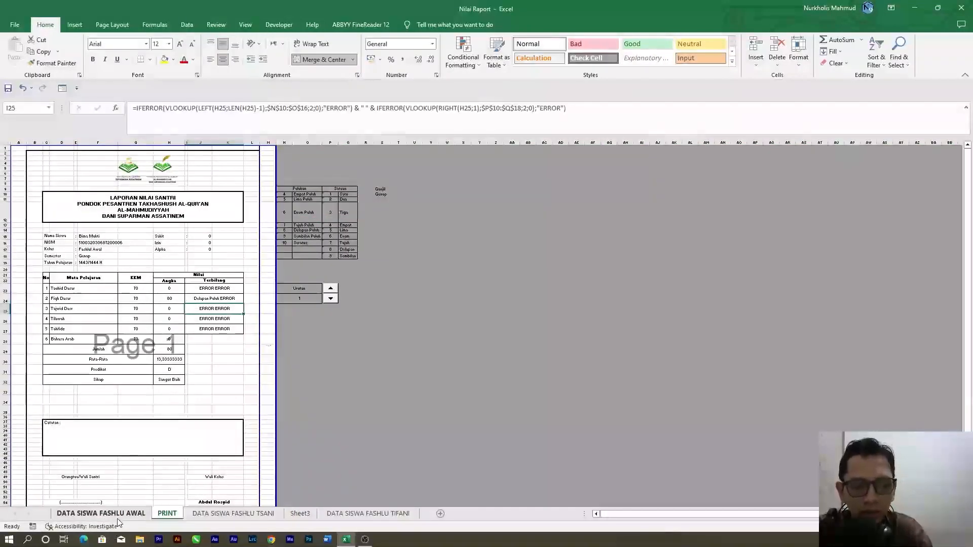
Step: Close the Nilai Raport workbook without saving the changes
{"action": "left_click", "coordinate": [961, 9]}
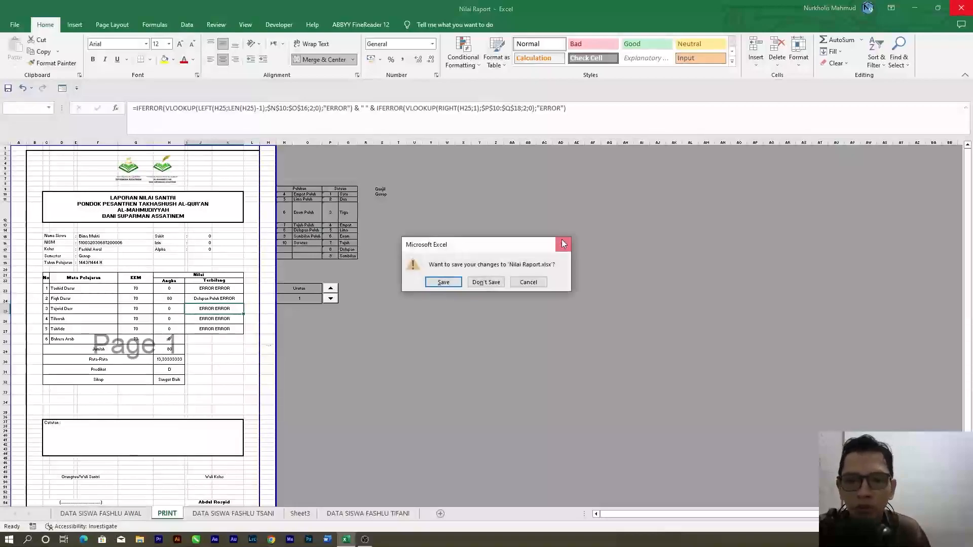
{"action": "left_click", "coordinate": [482, 281]}
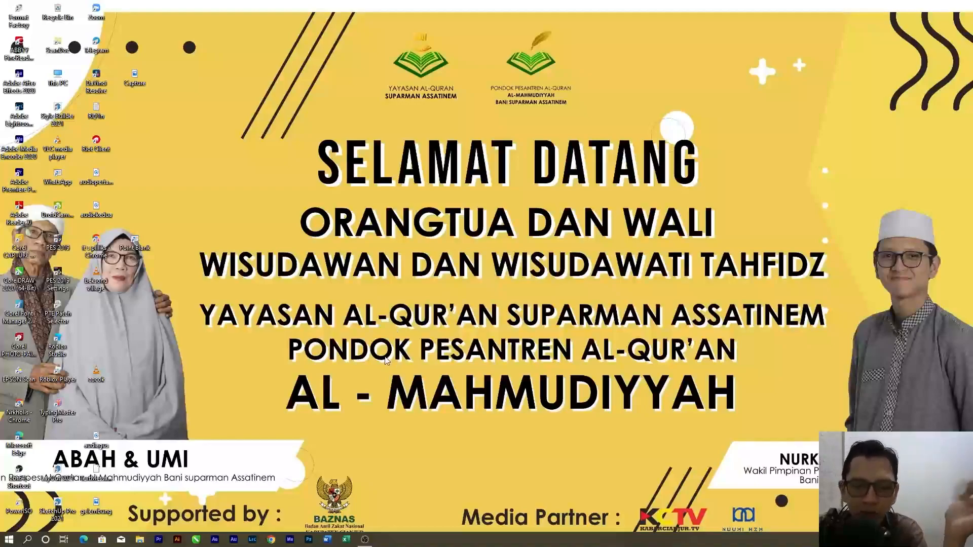
Step: Switch to Word and create a new blank document
{"action": "left_click", "coordinate": [332, 537]}
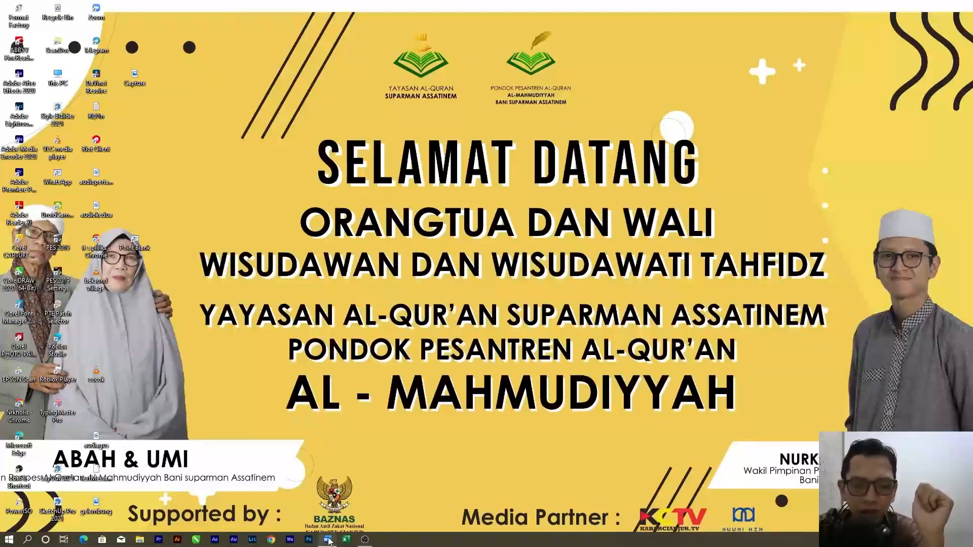
{"action": "mouse_move", "coordinate": [328, 541]}
{"action": "left_click", "coordinate": [334, 518]}
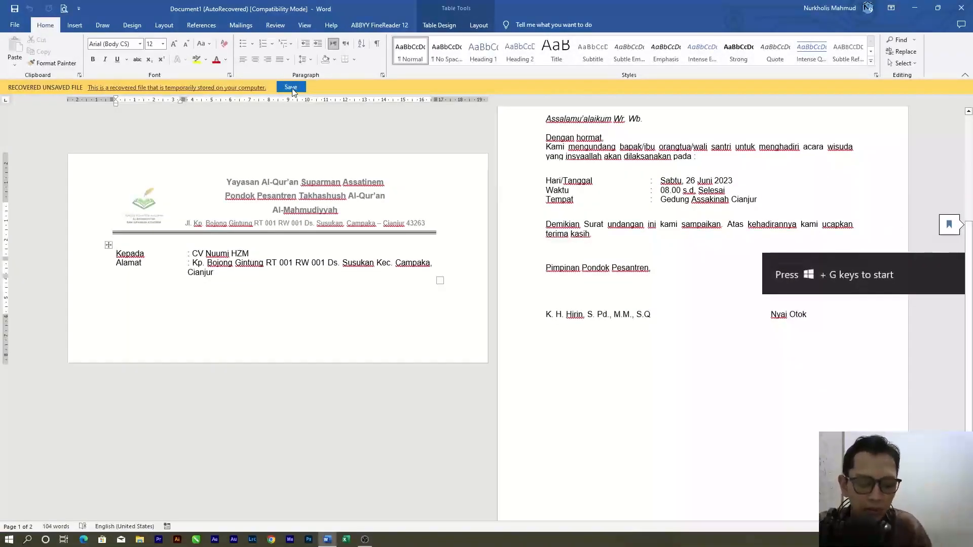
{"action": "key", "text": "ctrl+n"}
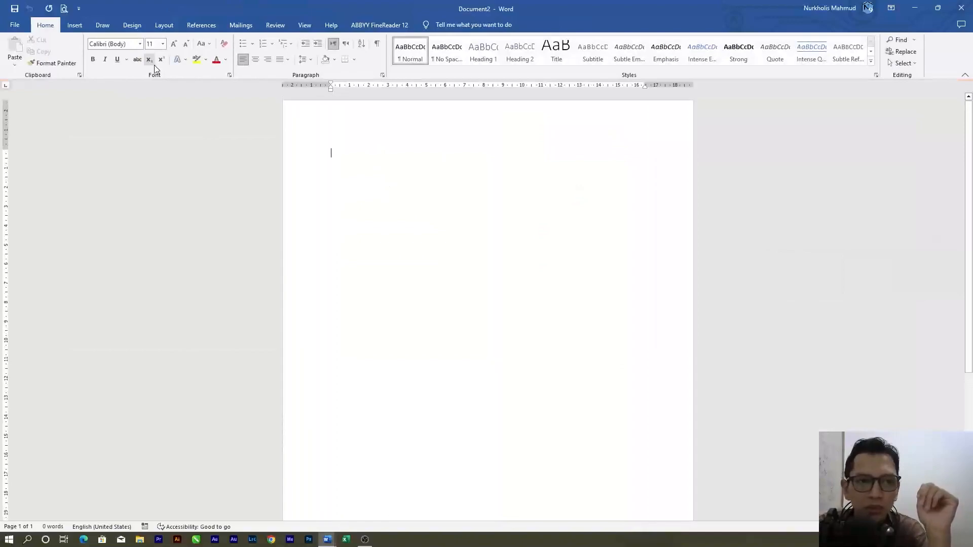
Step: Insert a table with 35 columns and 30 rows and look over the page
{"action": "left_click", "coordinate": [72, 24]}
{"action": "left_click", "coordinate": [86, 56]}
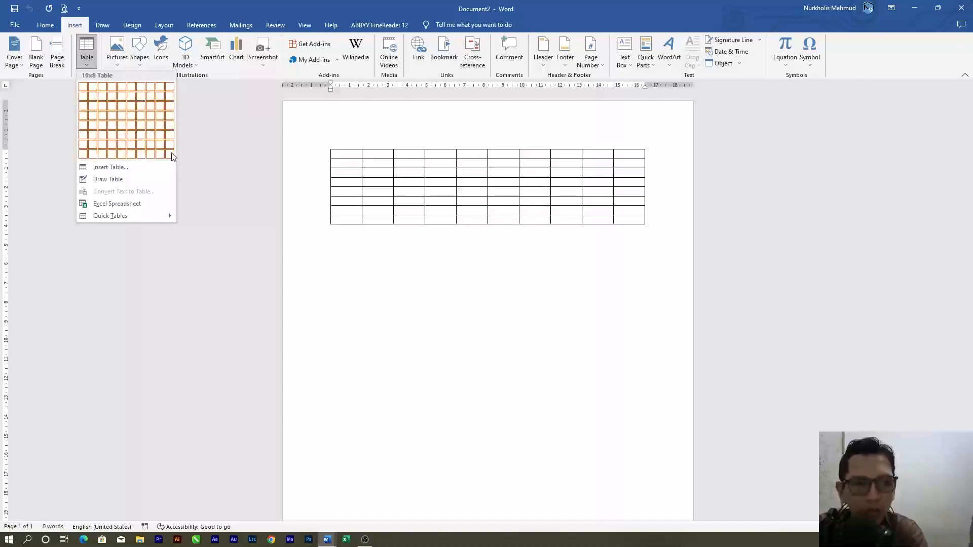
{"action": "left_click", "coordinate": [129, 166]}
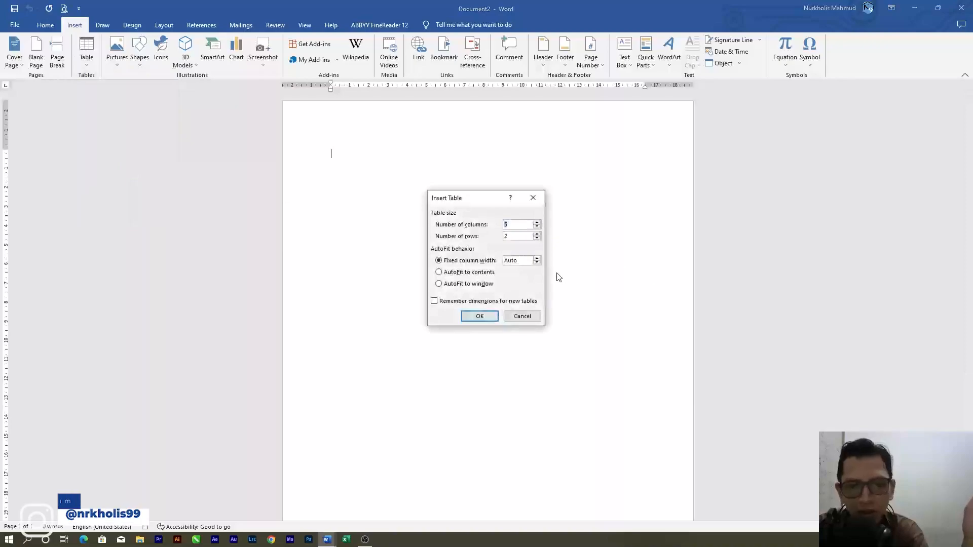
{"action": "type", "text": "3"}
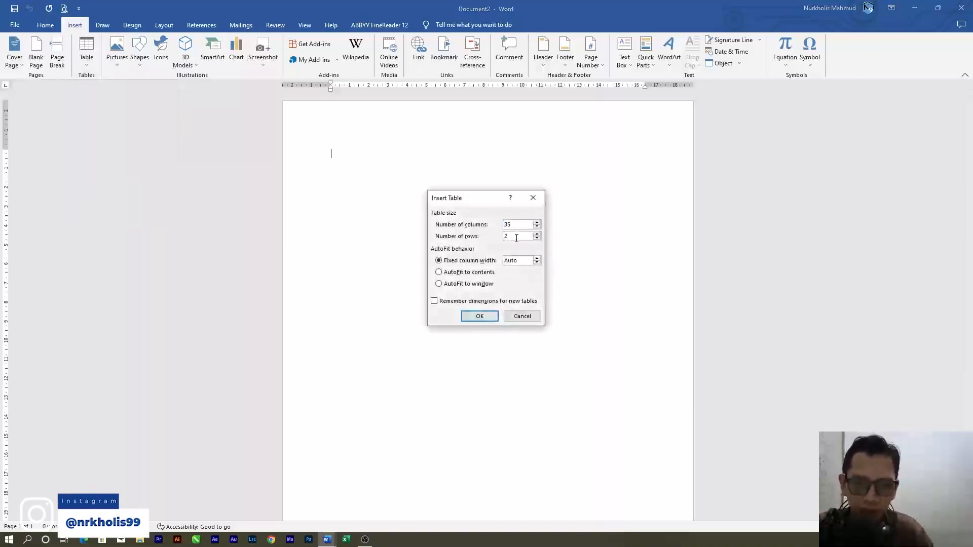
{"action": "double_click", "coordinate": [517, 237]}
{"action": "type", "text": "3"}
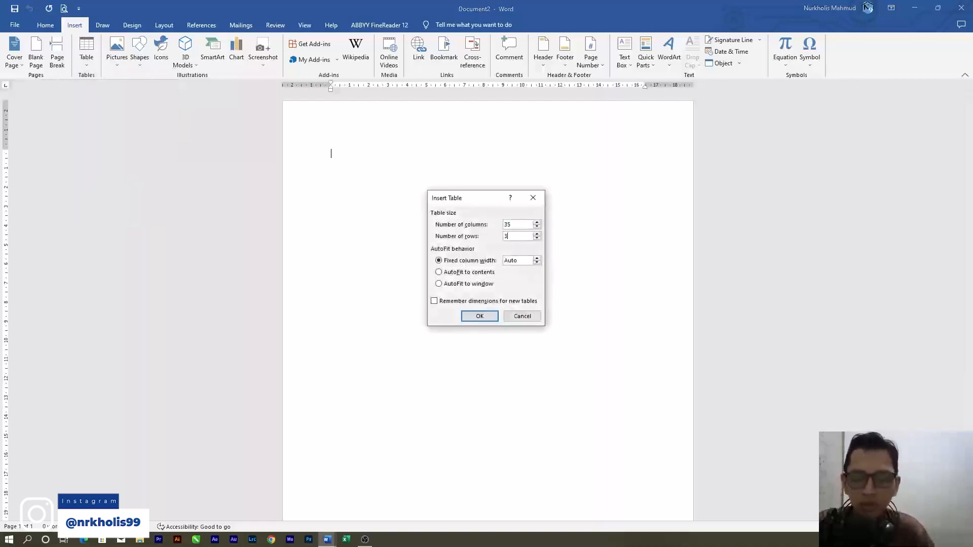
{"action": "left_click", "coordinate": [478, 316]}
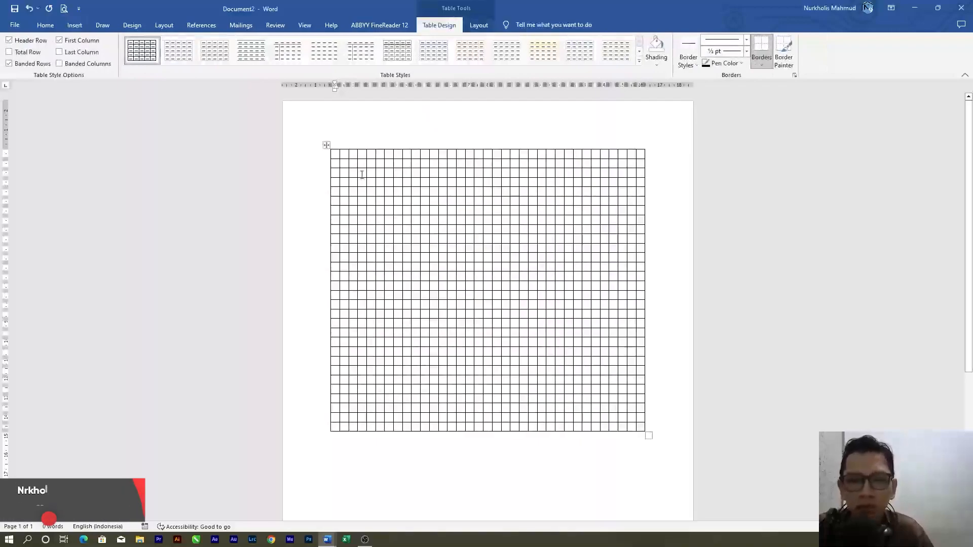
{"action": "scroll", "coordinate": [560, 314], "scroll_direction": "down", "scroll_amount": 5}
{"action": "scroll", "coordinate": [563, 295], "scroll_direction": "up", "scroll_amount": 5}
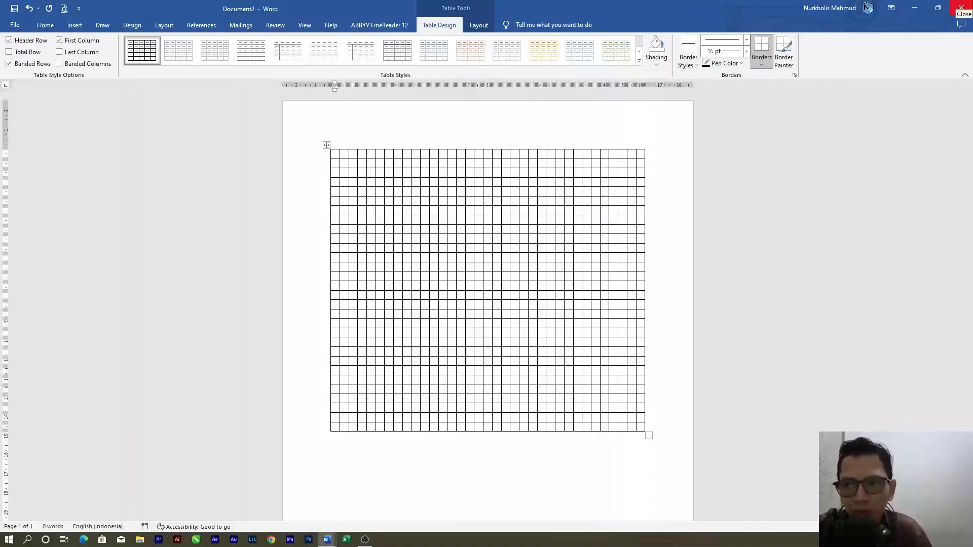
Step: Close the new document and the recovered letter document without saving either one
{"action": "left_click", "coordinate": [961, 6]}
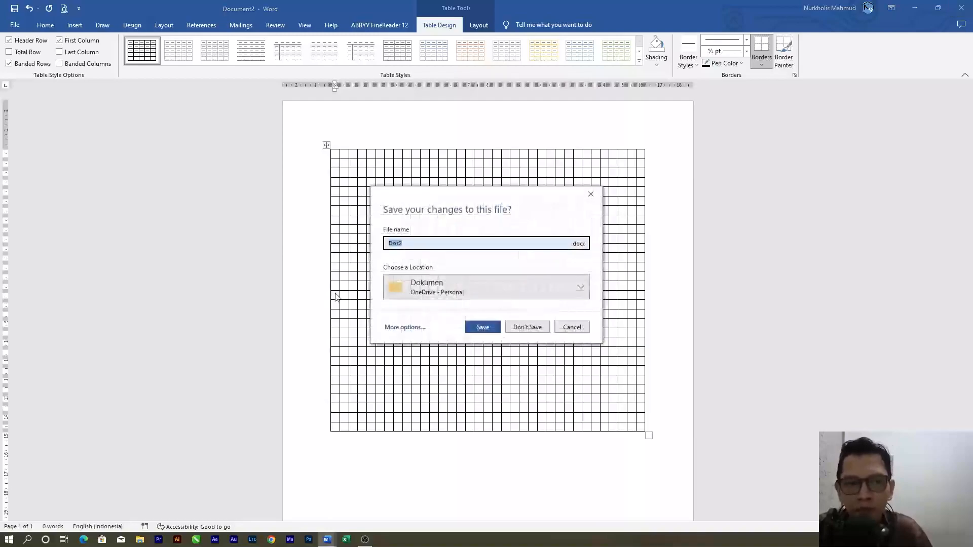
{"action": "left_click", "coordinate": [518, 332]}
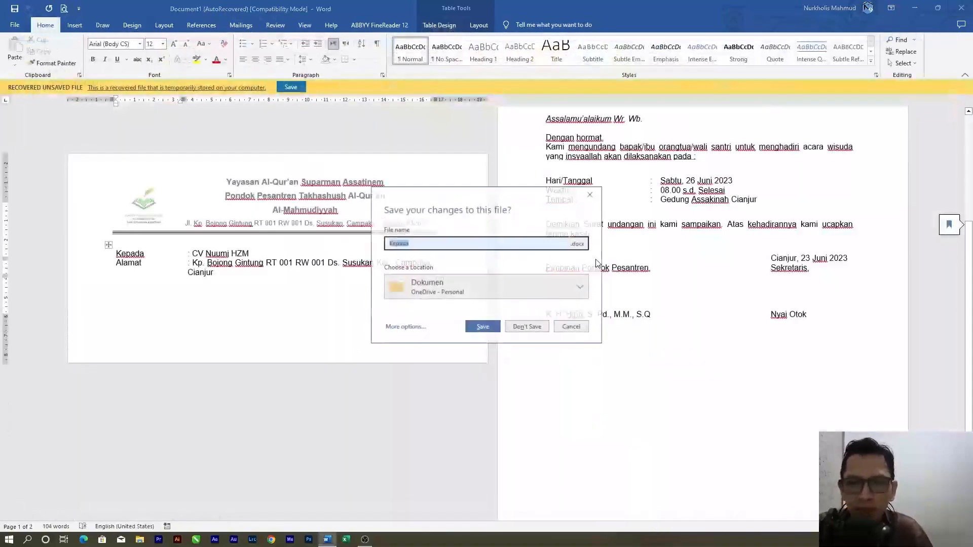
{"action": "left_click", "coordinate": [523, 327]}
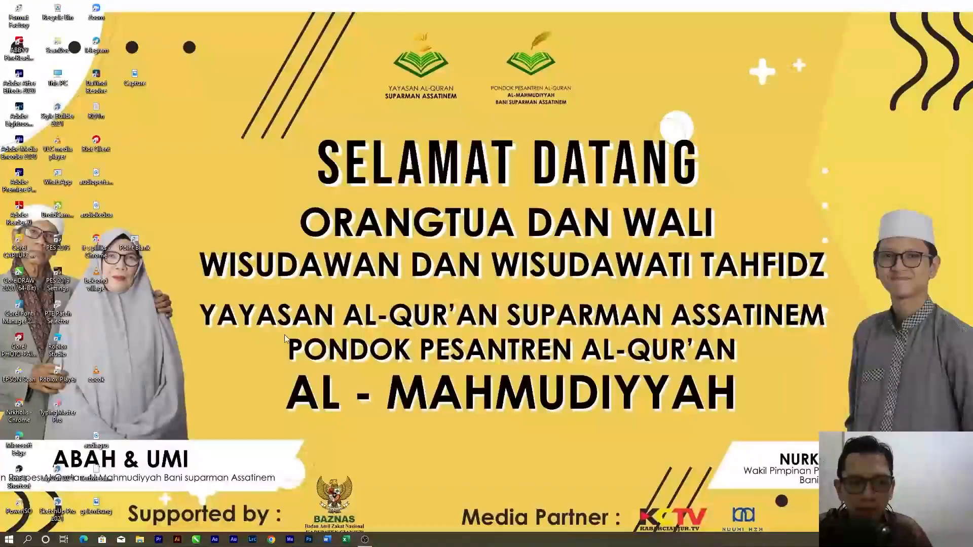
Step: Switch to Excel and create a blank workbook
{"action": "left_click", "coordinate": [346, 540]}
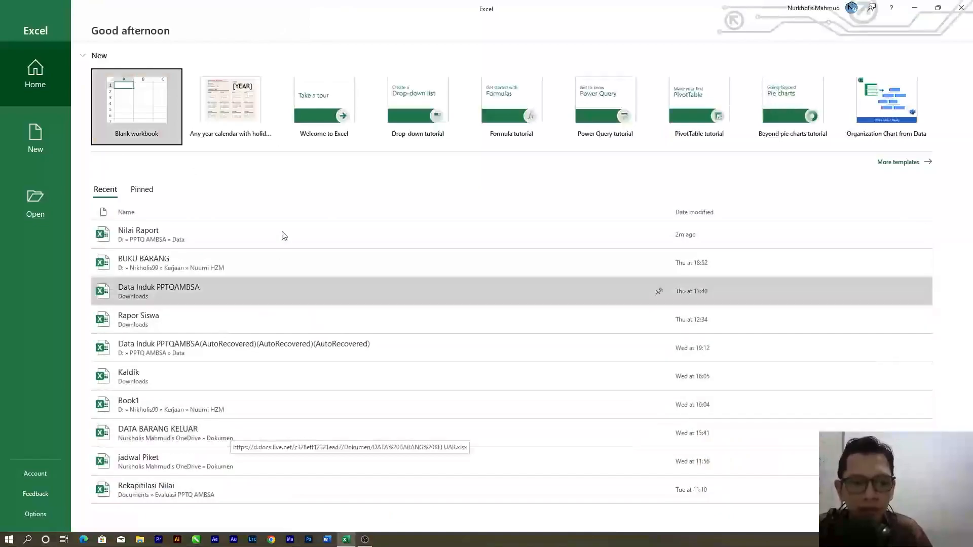
{"action": "left_click", "coordinate": [120, 105]}
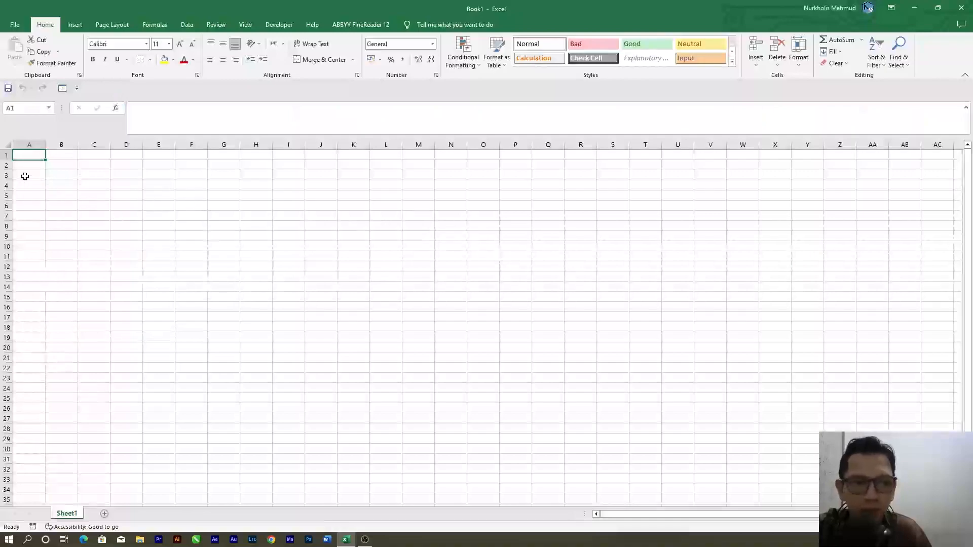
{"action": "left_click_drag", "start_coordinate": [38, 158], "coordinate": [202, 223]}
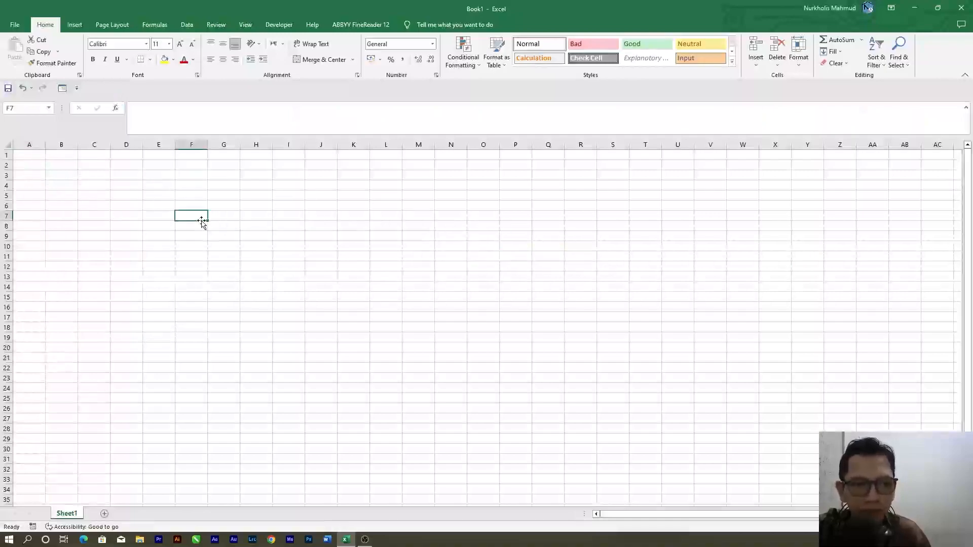
{"action": "key", "text": "ctrl+z"}
{"action": "left_click", "coordinate": [377, 277]}
{"action": "mouse_move", "coordinate": [31, 160]}
{"action": "left_mouse_down"}
{"action": "mouse_move", "coordinate": [185, 178]}
{"action": "mouse_move", "coordinate": [953, 446]}
{"action": "mouse_move", "coordinate": [892, 461]}
{"action": "mouse_move", "coordinate": [25, 287]}
{"action": "mouse_move", "coordinate": [1, 259]}
{"action": "mouse_move", "coordinate": [22, 163]}
{"action": "mouse_move", "coordinate": [32, 154]}
{"action": "left_mouse_up"}
{"action": "left_click", "coordinate": [100, 154]}
Step: Check the print preview of the empty sheet and return to the worksheet
{"action": "left_click", "coordinate": [197, 205]}
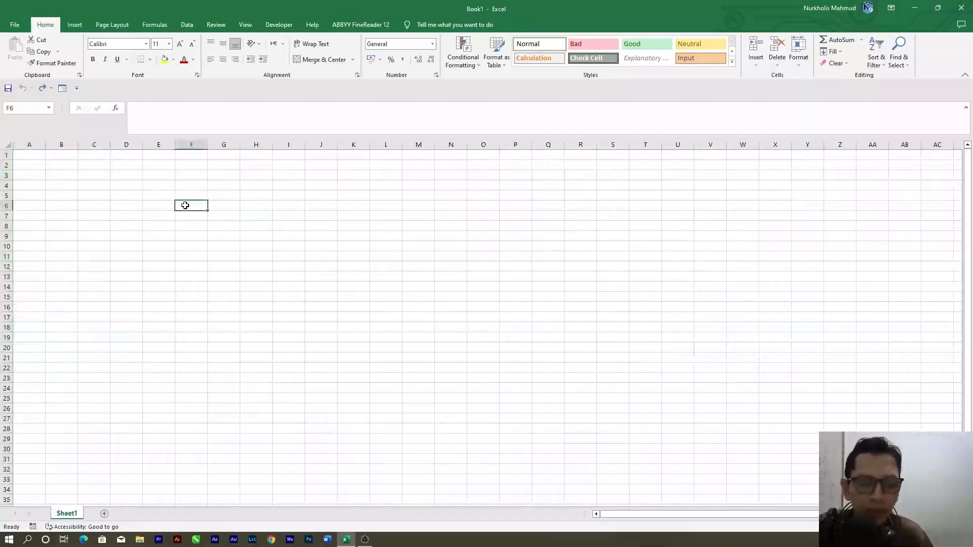
{"action": "key", "text": "ctrl+p"}
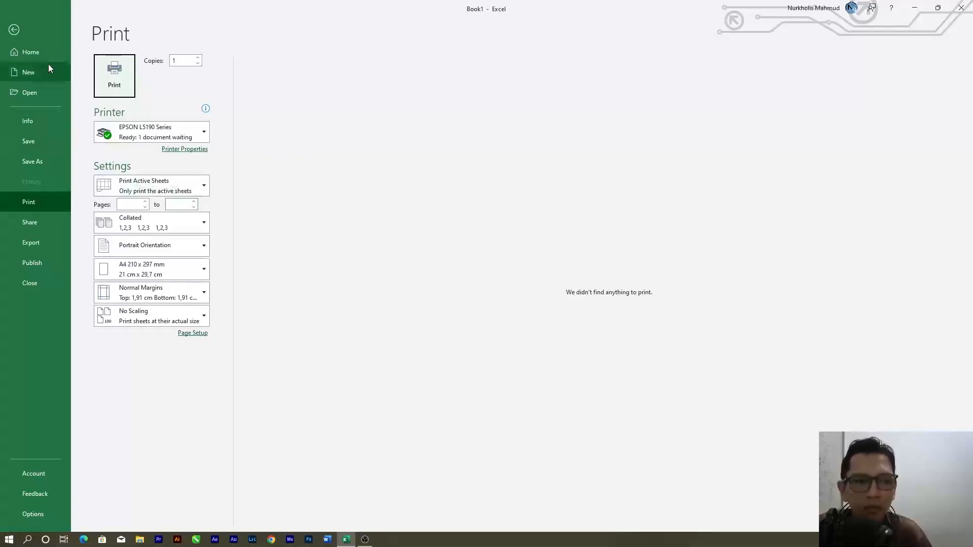
{"action": "key", "text": "Escape"}
Step: Enter the sample text asdfasdf in cell A1, check its print preview and return to the worksheet
{"action": "left_click", "coordinate": [32, 154]}
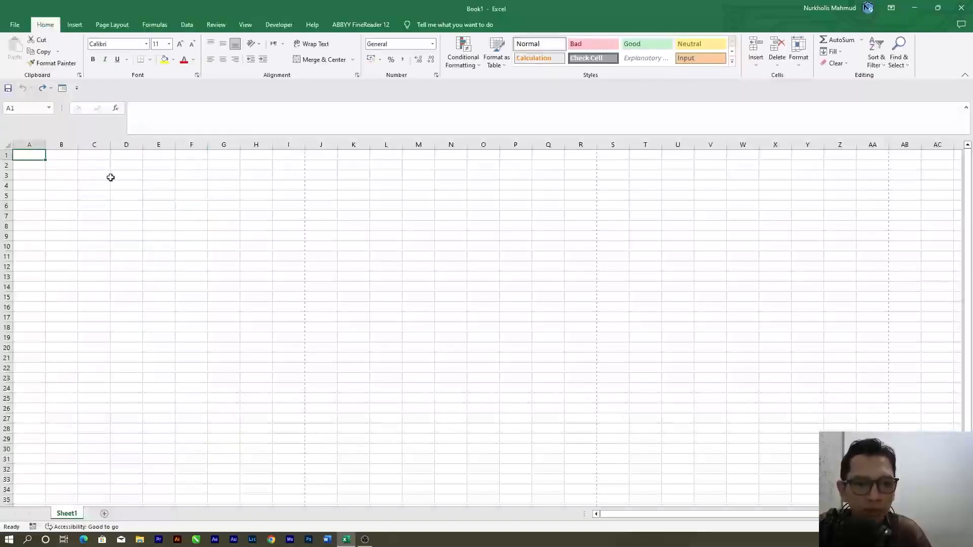
{"action": "type", "text": "asdfasdf"}
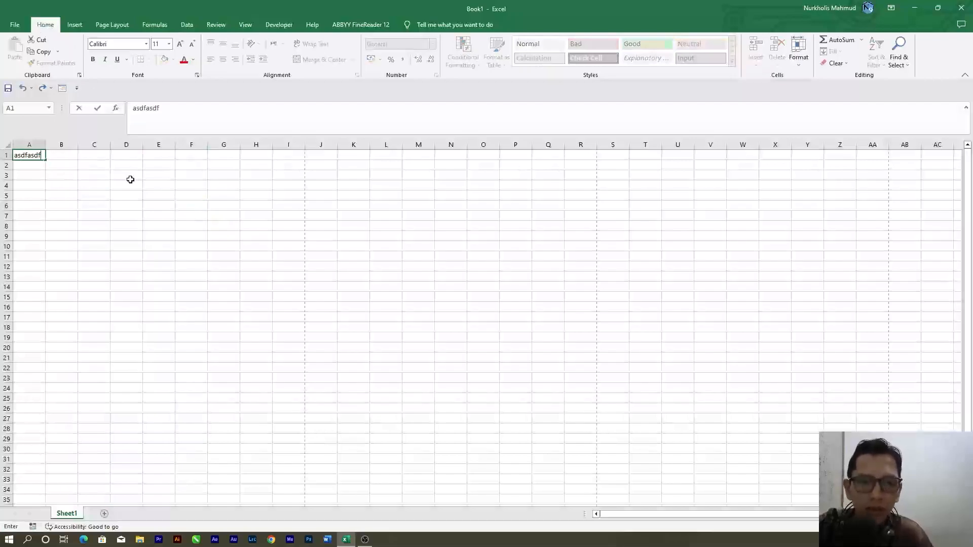
{"action": "left_click", "coordinate": [139, 193]}
{"action": "key", "text": "ctrl+p"}
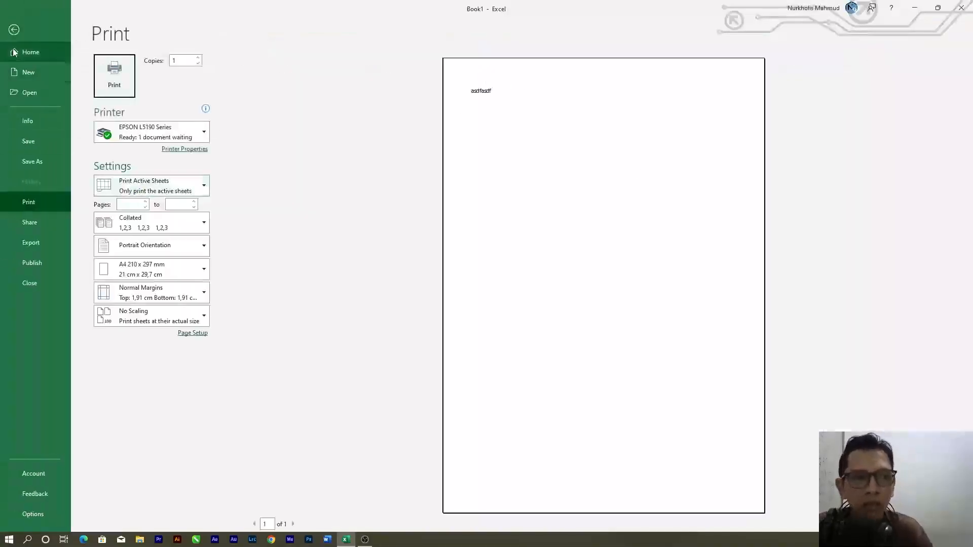
{"action": "left_click", "coordinate": [14, 30]}
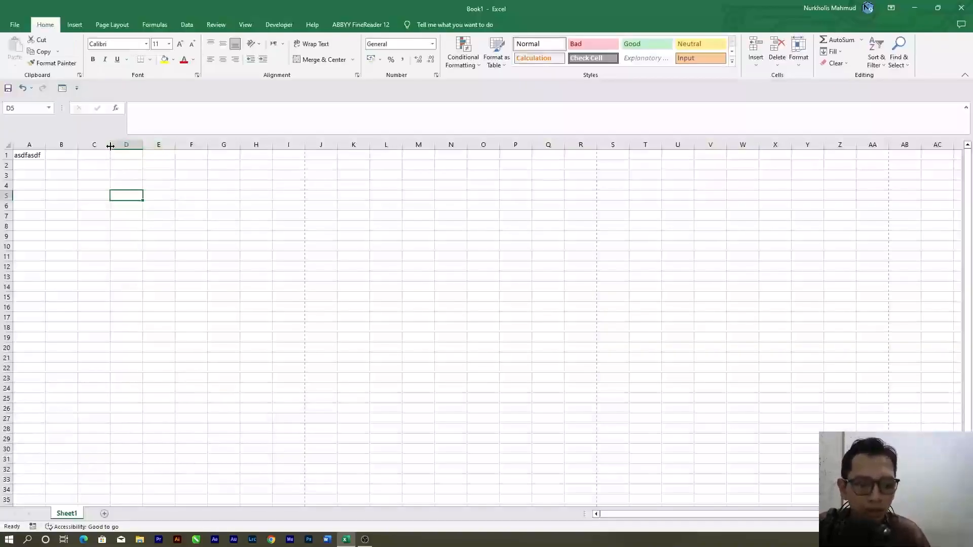
Step: Undo the sample text entry in cell A1
{"action": "key", "text": "ctrl+z"}
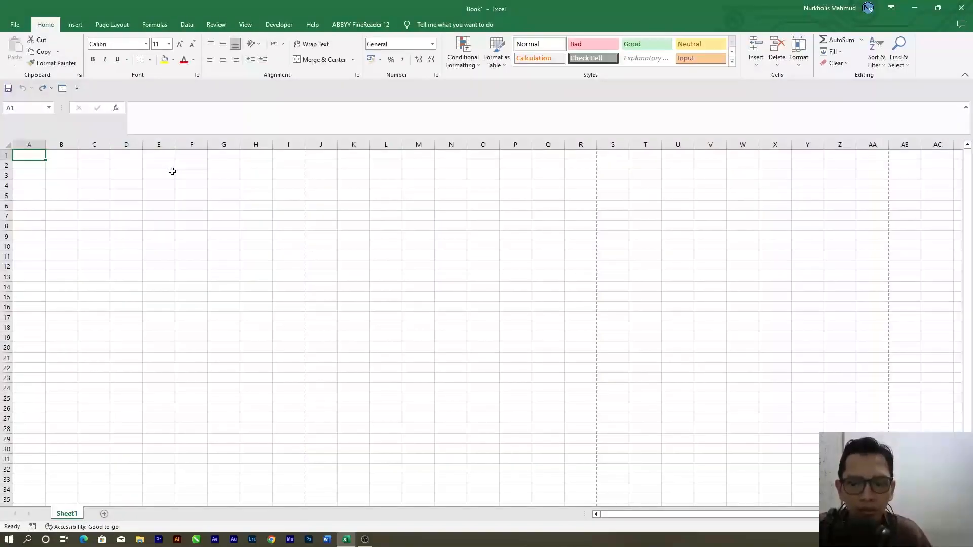
{"action": "left_click", "coordinate": [170, 194]}
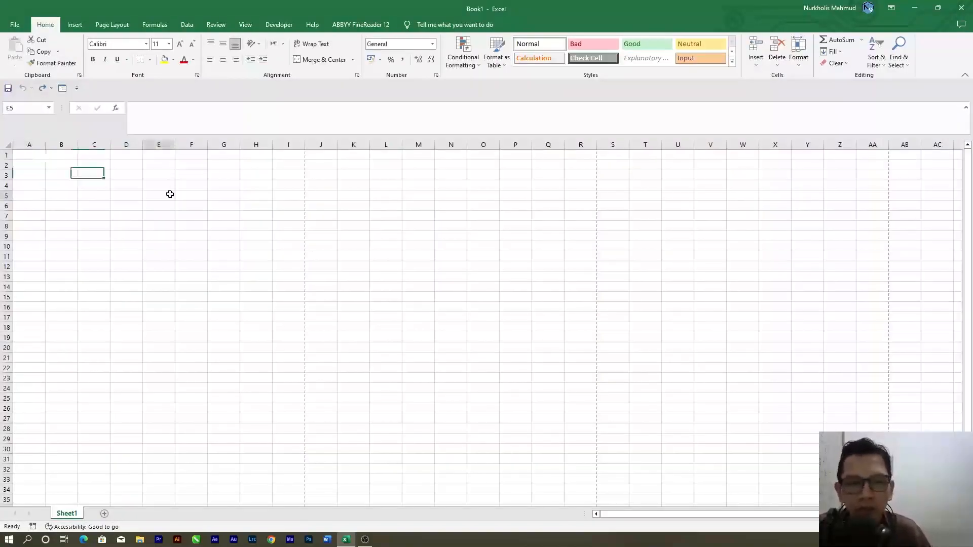
{"action": "left_click", "coordinate": [102, 166]}
Step: Select cell blocks starting at A1 within the first page area, column I, and the entire sheet to show the grid's extent
{"action": "left_click_drag", "start_coordinate": [35, 156], "coordinate": [260, 295]}
{"action": "scroll", "coordinate": [253, 283], "scroll_direction": "up", "scroll_amount": 9}
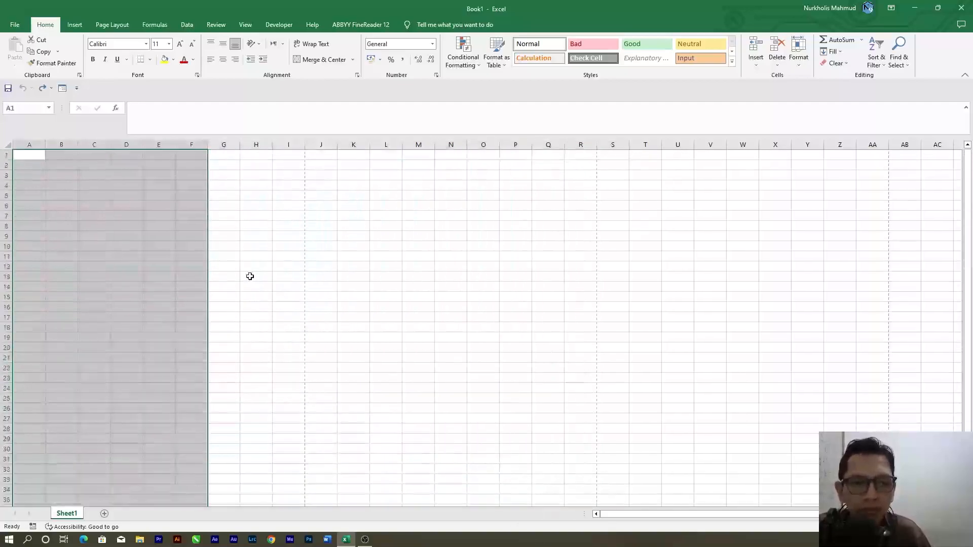
{"action": "left_click", "coordinate": [256, 256]}
{"action": "left_click_drag", "start_coordinate": [23, 154], "coordinate": [258, 426]}
{"action": "left_click", "coordinate": [287, 145]}
{"action": "left_click", "coordinate": [320, 225]}
{"action": "left_click", "coordinate": [9, 147]}
{"action": "left_click", "coordinate": [122, 219]}
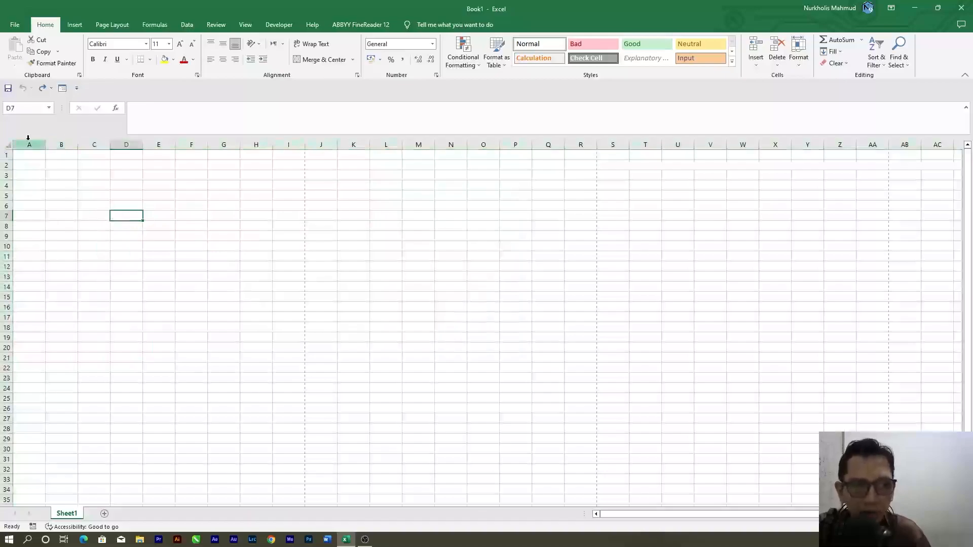
Step: Select columns A through I together, and columns A and B individually, to show what a column is
{"action": "left_click_drag", "start_coordinate": [38, 141], "coordinate": [290, 145]}
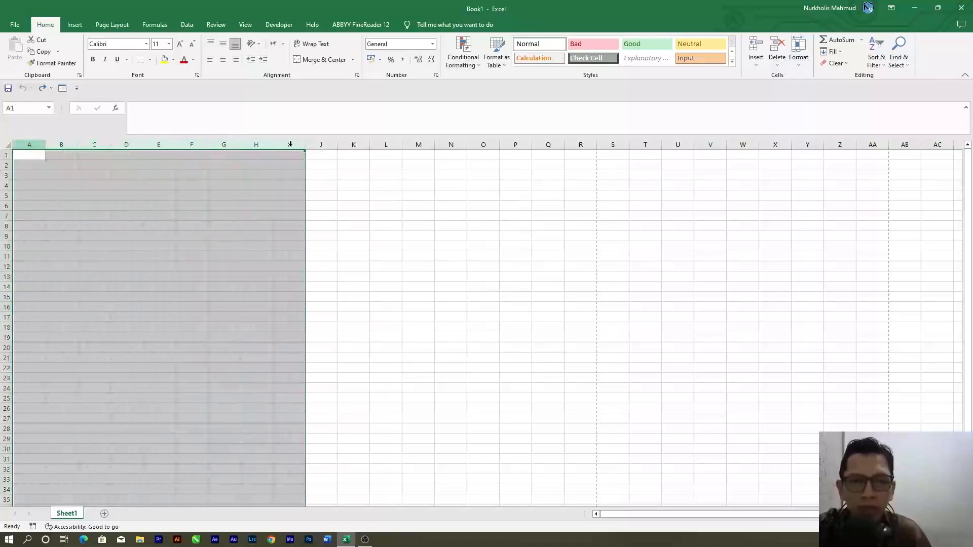
{"action": "left_click", "coordinate": [93, 173]}
{"action": "left_click", "coordinate": [38, 142]}
{"action": "left_click", "coordinate": [61, 144]}
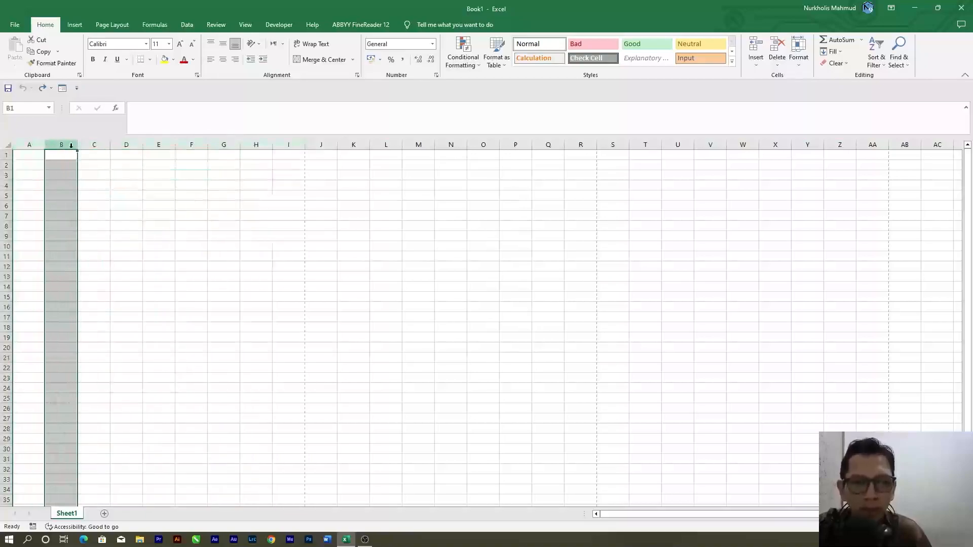
{"action": "left_click_drag", "start_coordinate": [620, 514], "coordinate": [411, 532]}
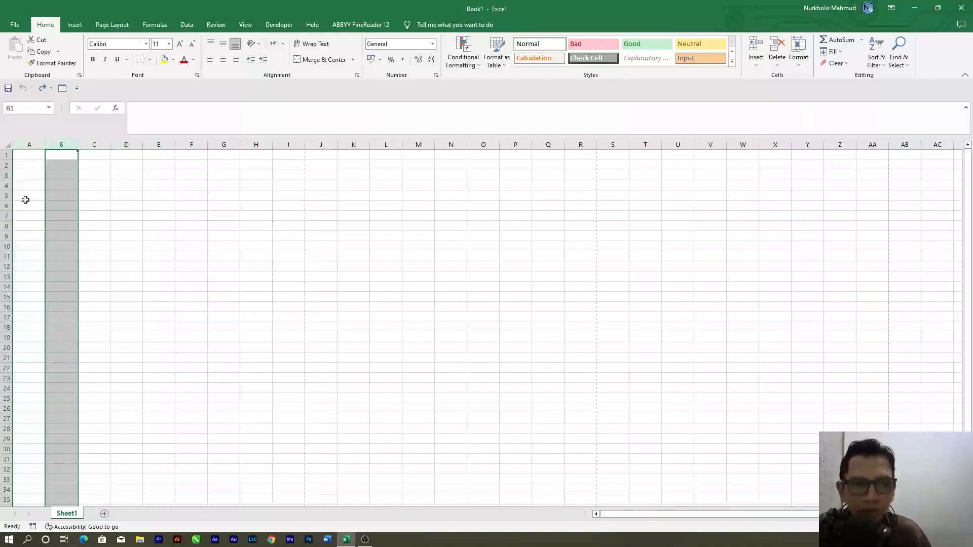
Step: Select rows 1 and 2 individually to show what a row is, and return to cell A1
{"action": "left_click", "coordinate": [20, 156]}
{"action": "left_click", "coordinate": [7, 155]}
{"action": "left_click", "coordinate": [6, 166]}
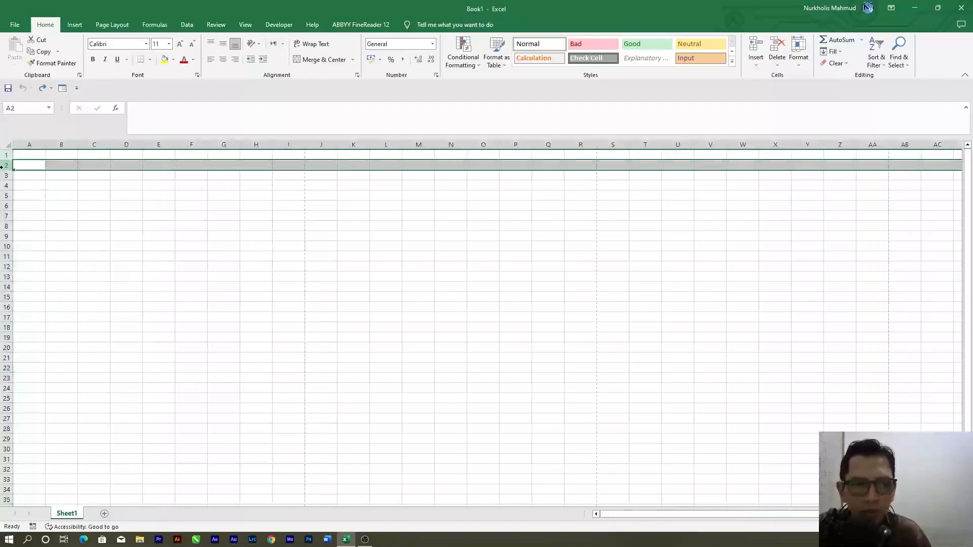
{"action": "left_click", "coordinate": [62, 247]}
{"action": "left_click", "coordinate": [22, 157]}
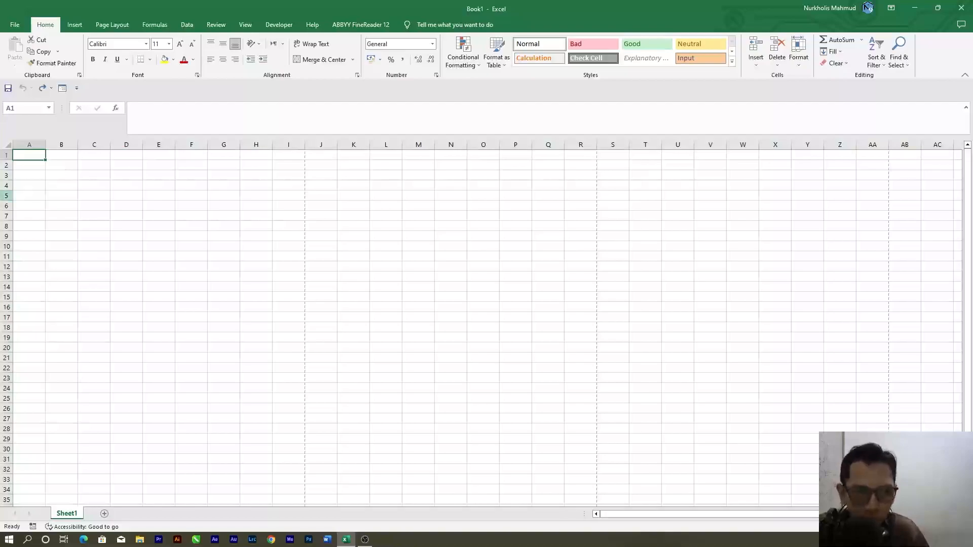
{"action": "left_click", "coordinate": [106, 179]}
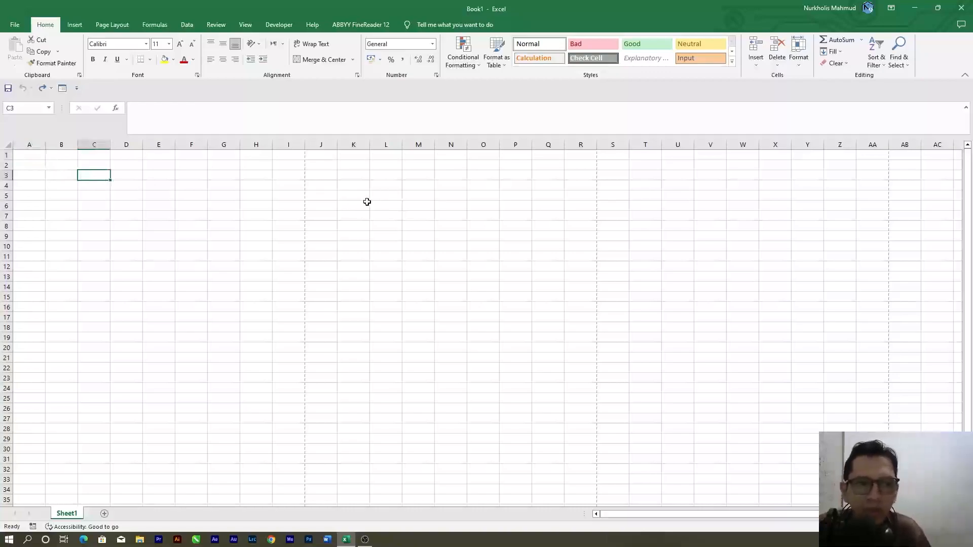
{"action": "left_click", "coordinate": [132, 172]}
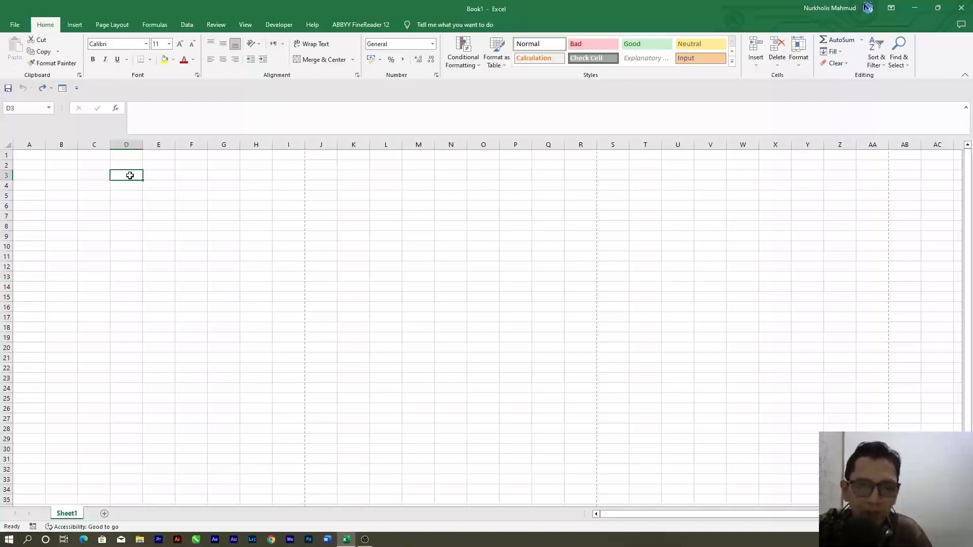
{"action": "left_click", "coordinate": [112, 194]}
{"action": "left_click", "coordinate": [157, 173]}
{"action": "left_click", "coordinate": [274, 194]}
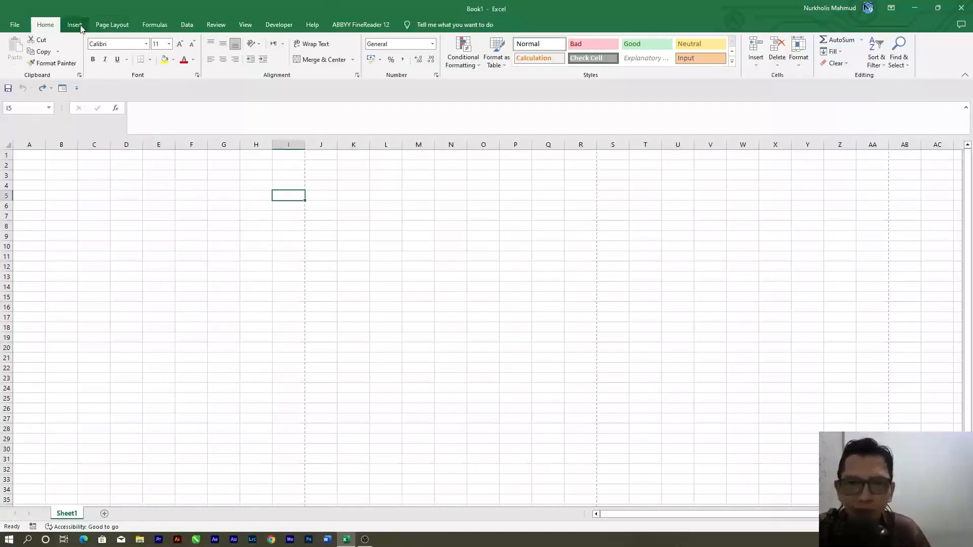
Step: Look through the Conditional Formatting, Format as Table, and cell Insert and Format options without applying any
{"action": "left_click", "coordinate": [471, 67]}
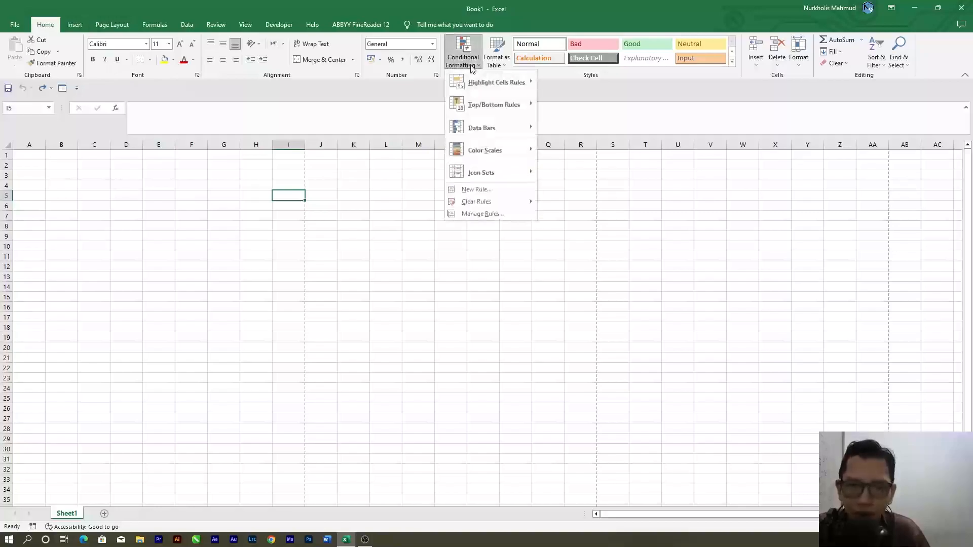
{"action": "left_click", "coordinate": [501, 63]}
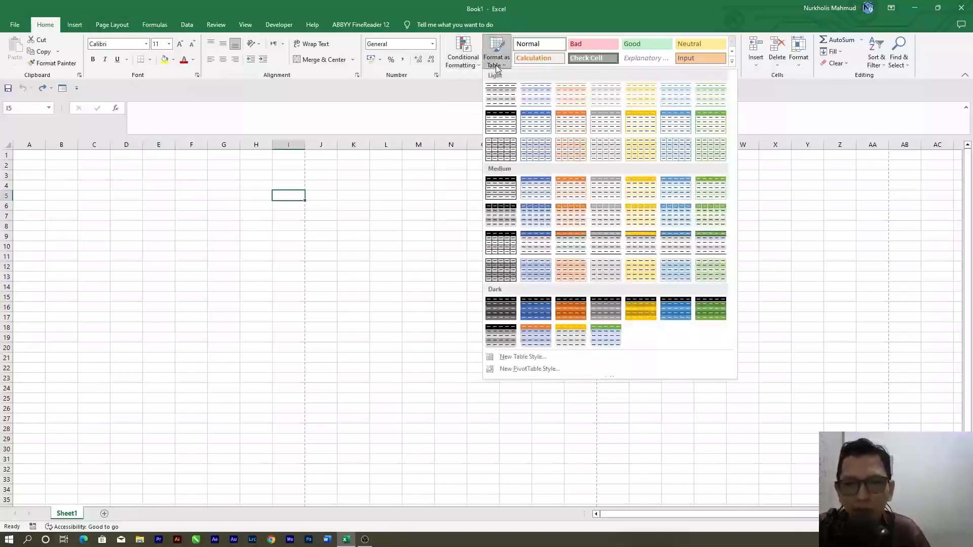
{"action": "left_click", "coordinate": [743, 67]}
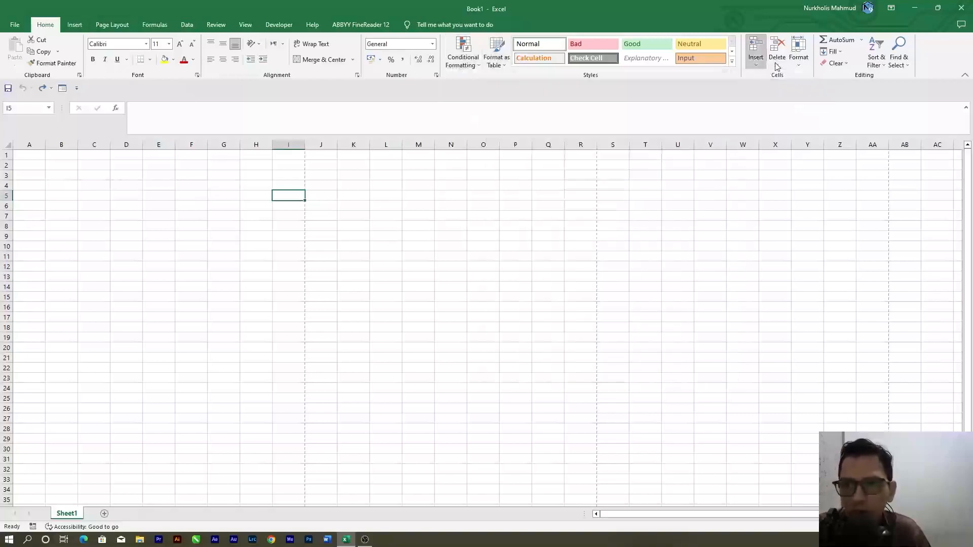
{"action": "left_click", "coordinate": [799, 53]}
{"action": "left_click", "coordinate": [681, 132]}
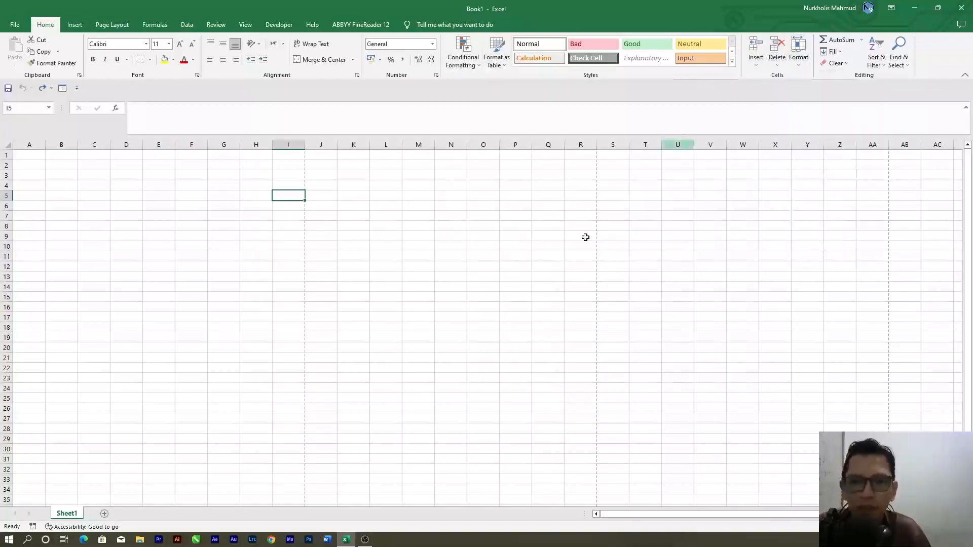
{"action": "scroll", "coordinate": [228, 332], "scroll_direction": "down", "scroll_amount": 5}
{"action": "scroll", "coordinate": [229, 332], "scroll_direction": "up", "scroll_amount": 5}
{"action": "scroll", "coordinate": [229, 332], "scroll_direction": "up", "scroll_amount": 1}
{"action": "left_click", "coordinate": [35, 155]}
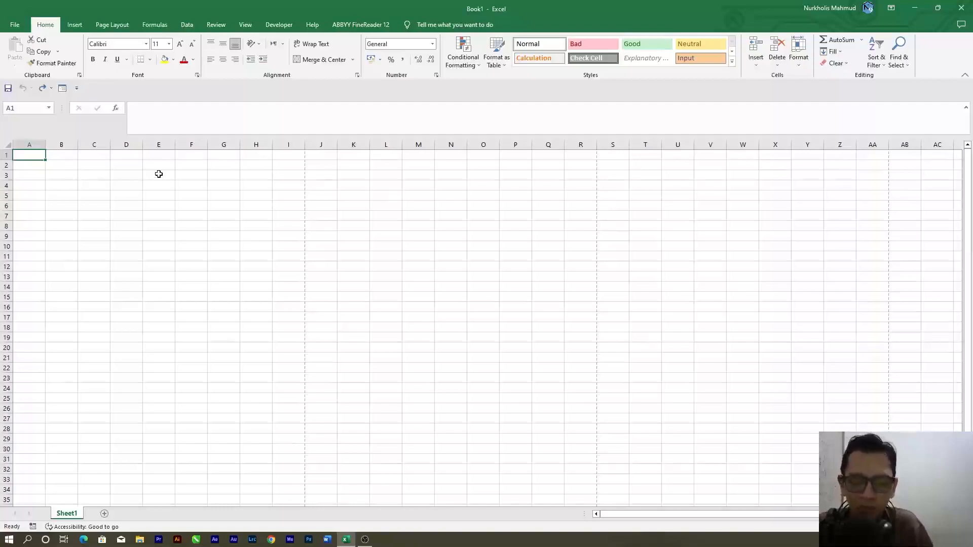
{"action": "left_click", "coordinate": [61, 185]}
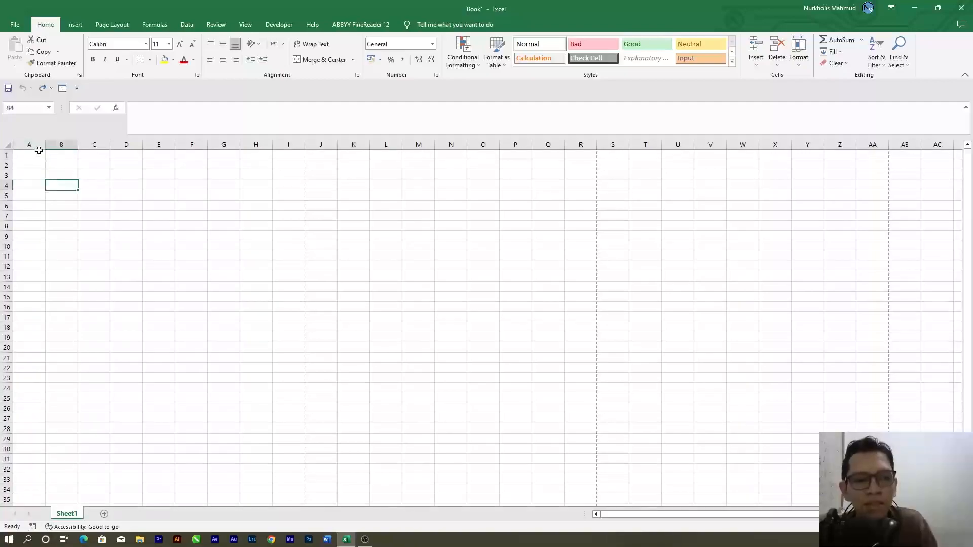
{"action": "left_click", "coordinate": [37, 154]}
{"action": "left_click", "coordinate": [56, 165]}
{"action": "left_click", "coordinate": [37, 157]}
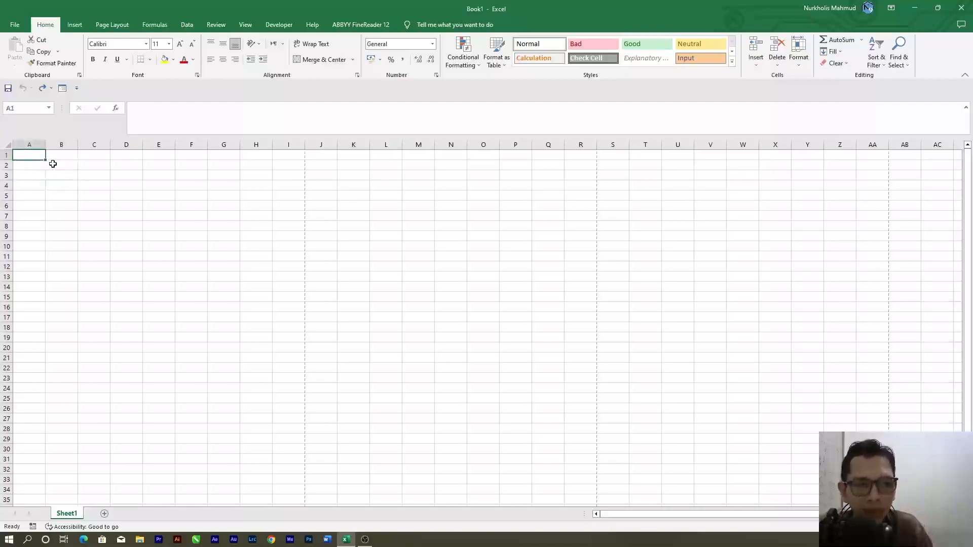
Step: Select blocks from A1 across to column I, including A1:I21, to show the first page's working area
{"action": "left_click_drag", "start_coordinate": [42, 155], "coordinate": [280, 394]}
{"action": "left_click", "coordinate": [197, 276]}
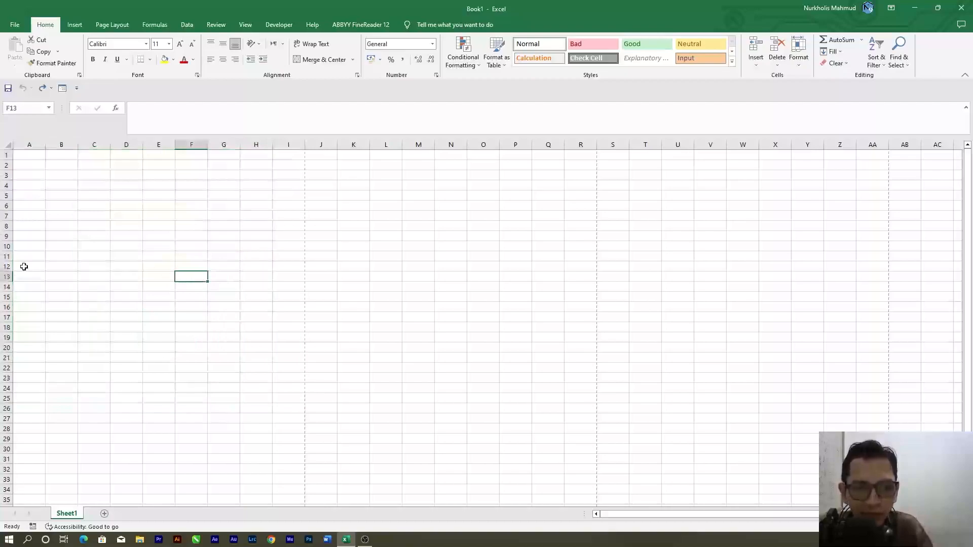
{"action": "left_click_drag", "start_coordinate": [31, 155], "coordinate": [298, 357]}
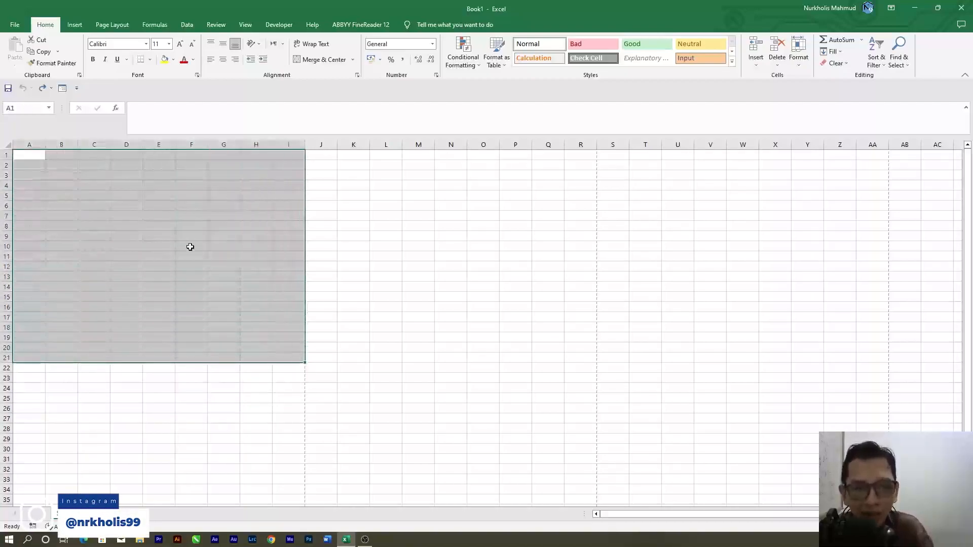
{"action": "left_click", "coordinate": [190, 247]}
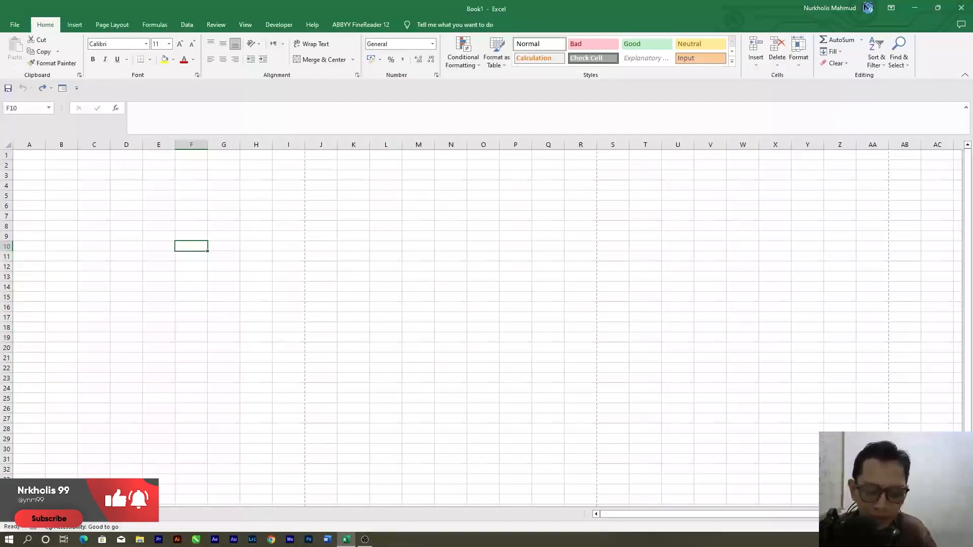
Step: Open the Data Induk PPTQAMBSA workbook and go to the start of the name list on Sheet9
{"action": "key", "text": "ctrl+o"}
{"action": "left_click", "coordinate": [364, 275]}
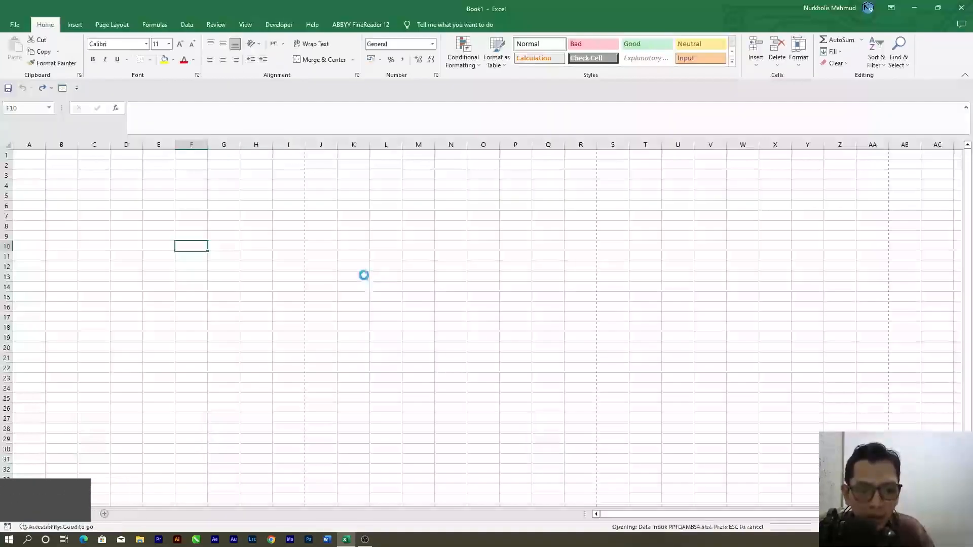
{"action": "scroll", "coordinate": [188, 353], "scroll_direction": "up", "scroll_amount": 12}
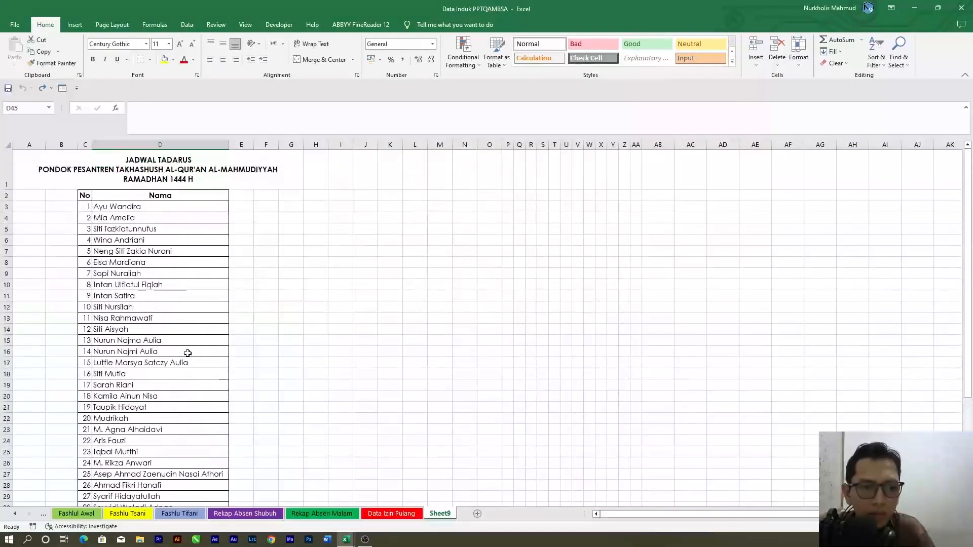
{"action": "left_click", "coordinate": [265, 228]}
Step: View the Data Izin Pulang sheet and switch to the Rekap Absen Malam sheet
{"action": "left_click", "coordinate": [391, 514]}
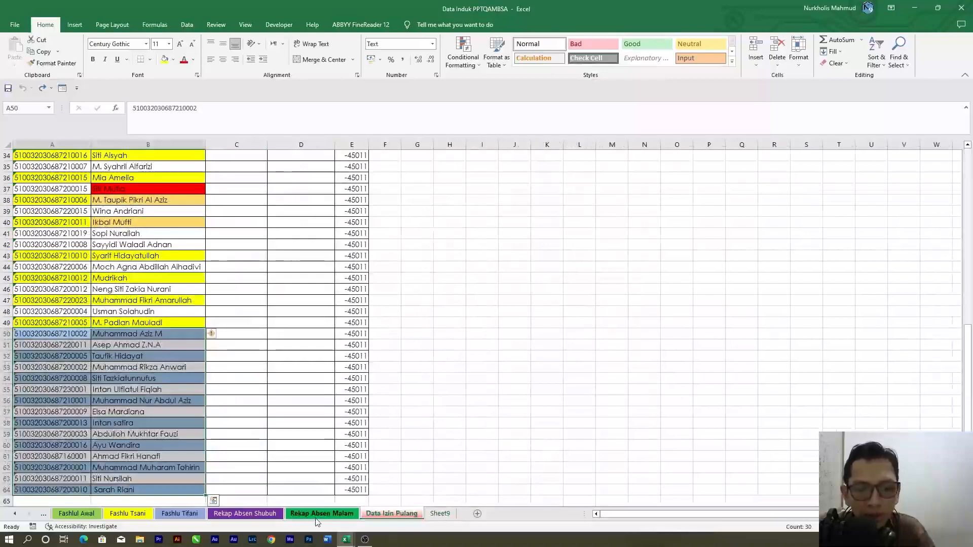
{"action": "left_click", "coordinate": [315, 516]}
{"action": "left_click", "coordinate": [503, 260]}
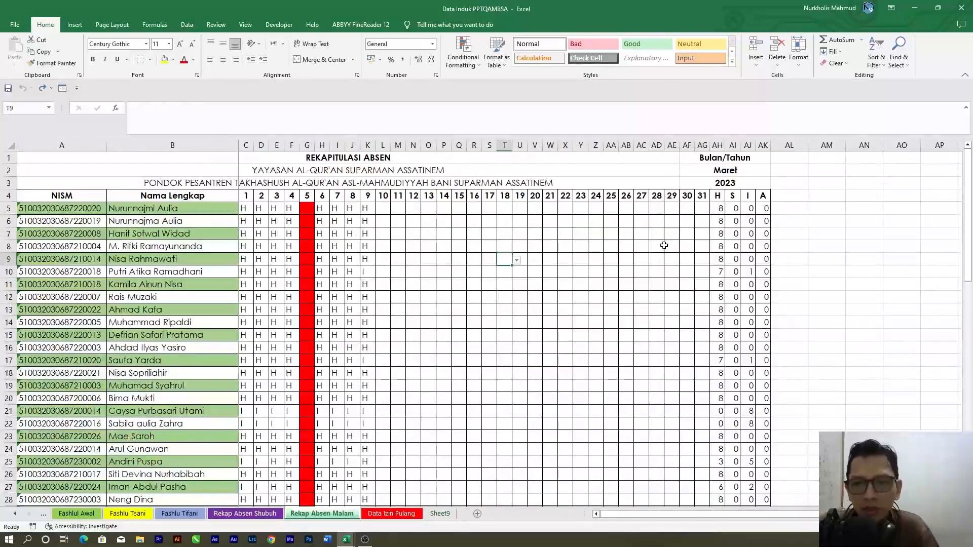
Step: Compare the H total in AH5 and its formula with the daily attendance marks in row 5
{"action": "left_click", "coordinate": [721, 208]}
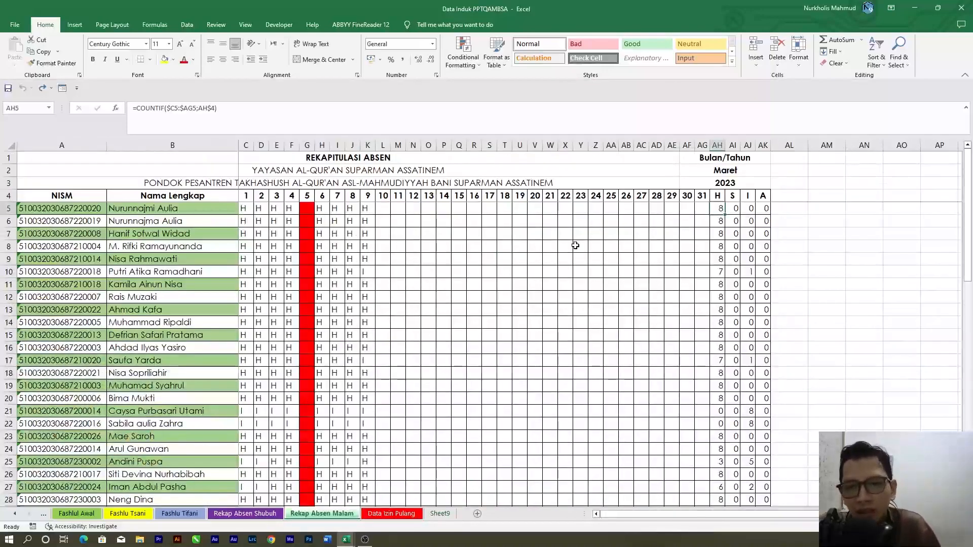
{"action": "left_click", "coordinate": [620, 235]}
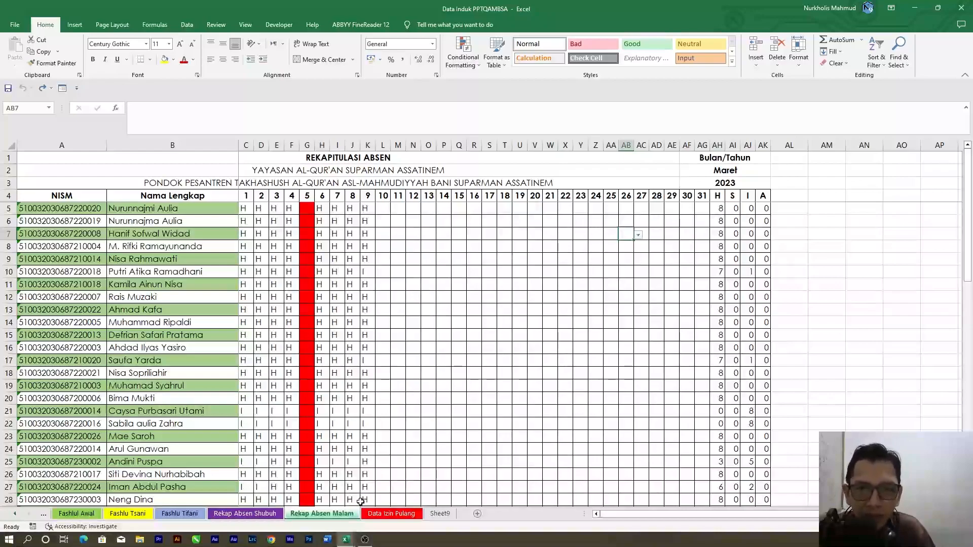
{"action": "left_click", "coordinate": [475, 258]}
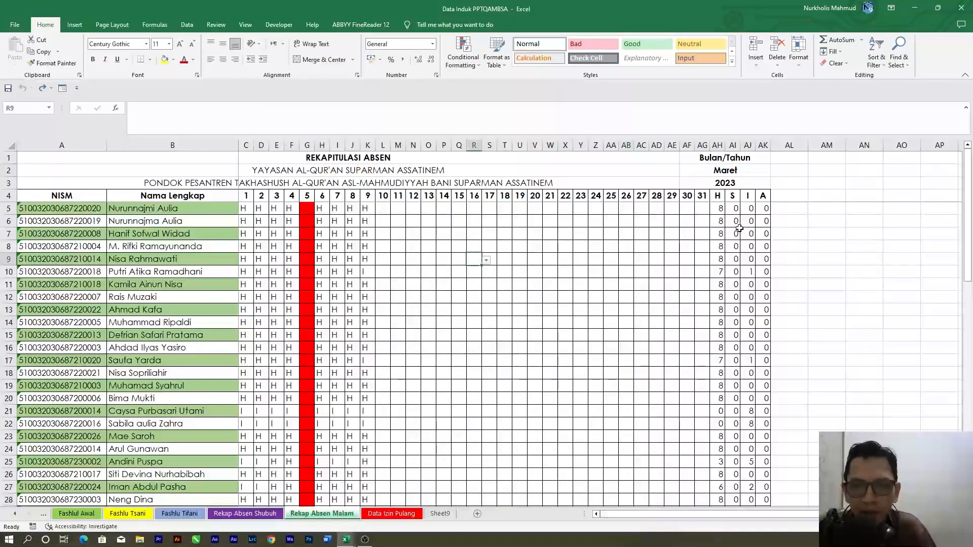
{"action": "left_click", "coordinate": [719, 208]}
{"action": "left_click_drag", "start_coordinate": [246, 205], "coordinate": [434, 209]}
{"action": "left_click", "coordinate": [414, 233]}
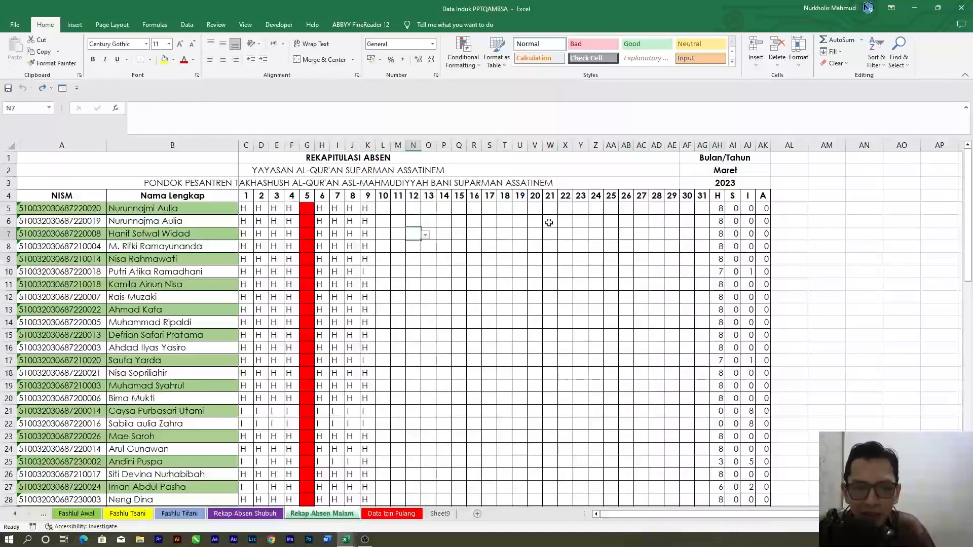
{"action": "left_click", "coordinate": [719, 208]}
{"action": "left_click", "coordinate": [347, 209]}
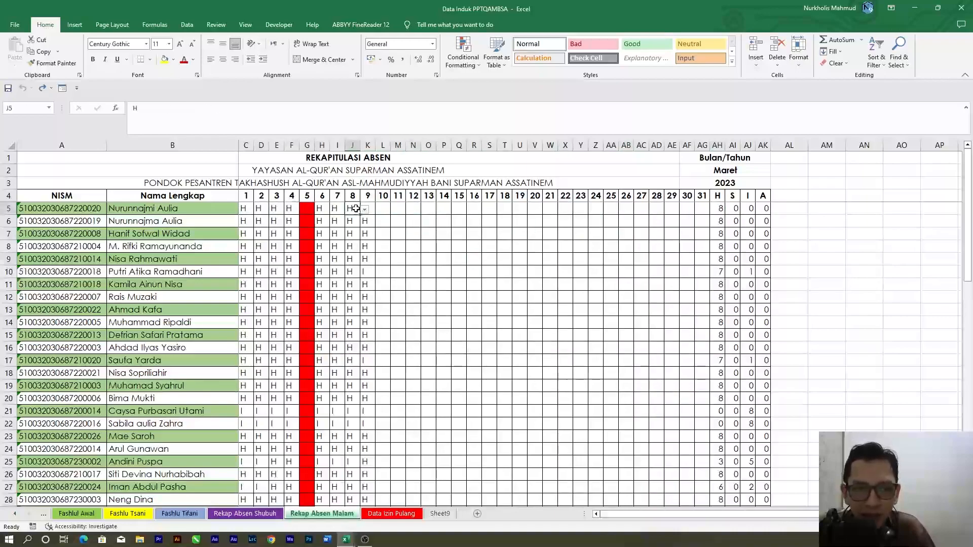
{"action": "left_click", "coordinate": [367, 208]}
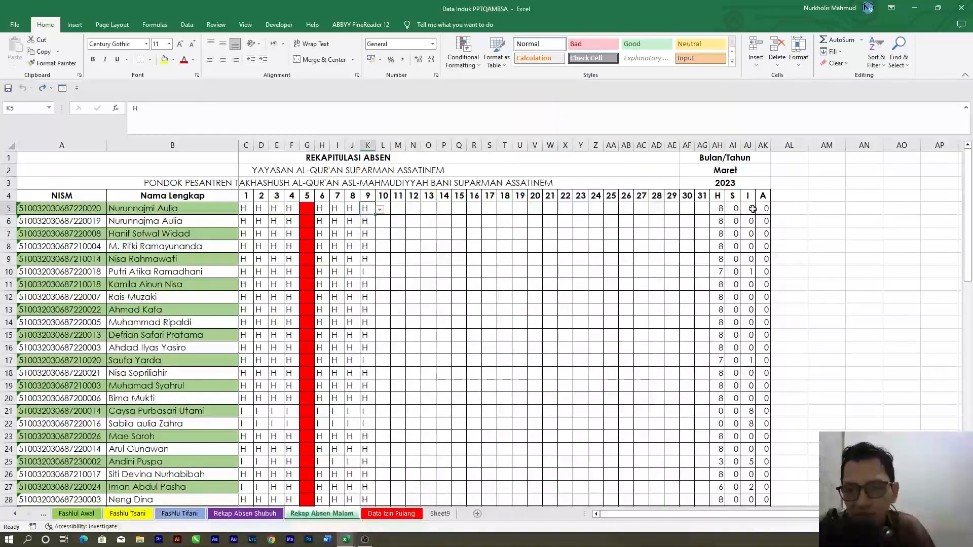
Step: Open the COUNTIF formula in AH5 for editing to examine its references, and close it without changes
{"action": "left_click", "coordinate": [721, 210]}
{"action": "scroll", "coordinate": [467, 283], "scroll_direction": "down", "scroll_amount": 4}
{"action": "scroll", "coordinate": [467, 282], "scroll_direction": "up", "scroll_amount": 4}
{"action": "triple_click", "coordinate": [303, 112]}
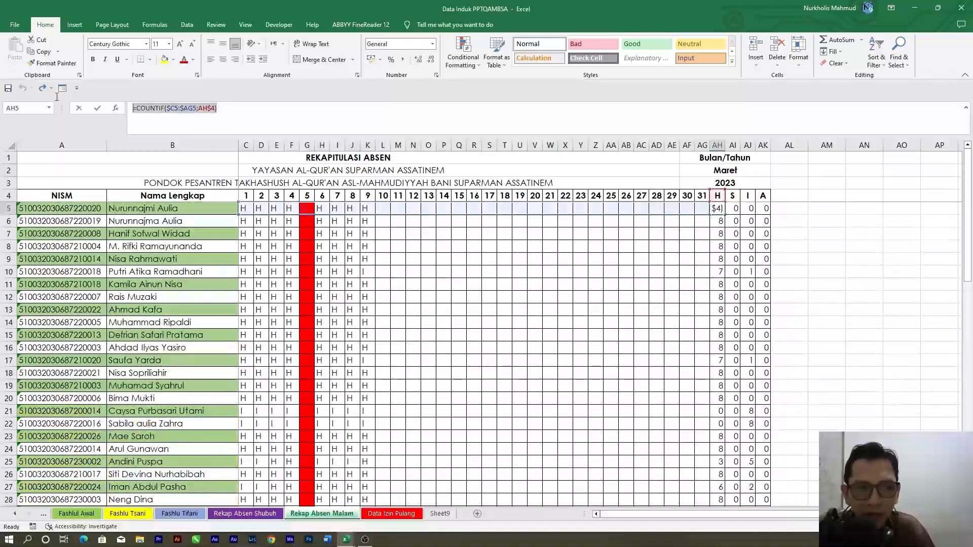
{"action": "left_click", "coordinate": [304, 111]}
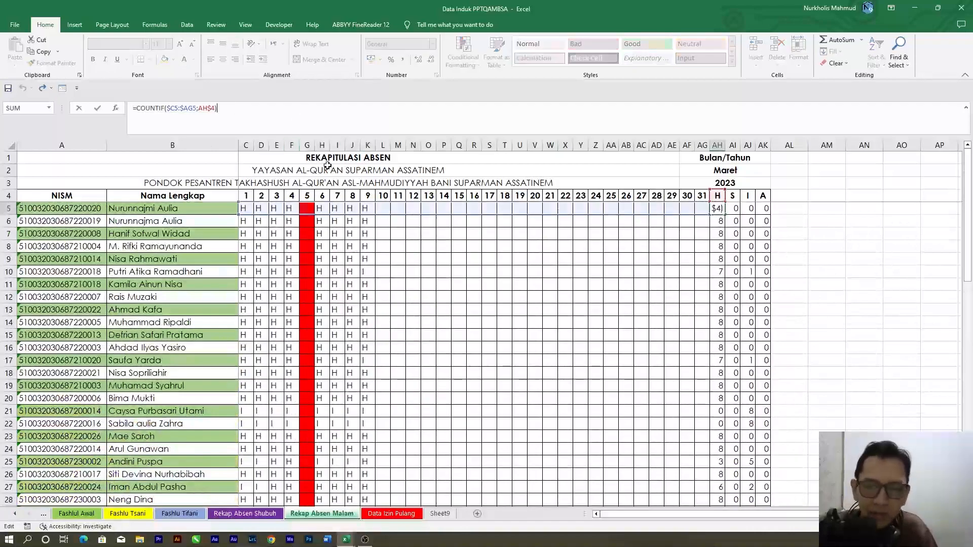
{"action": "key", "text": "Return"}
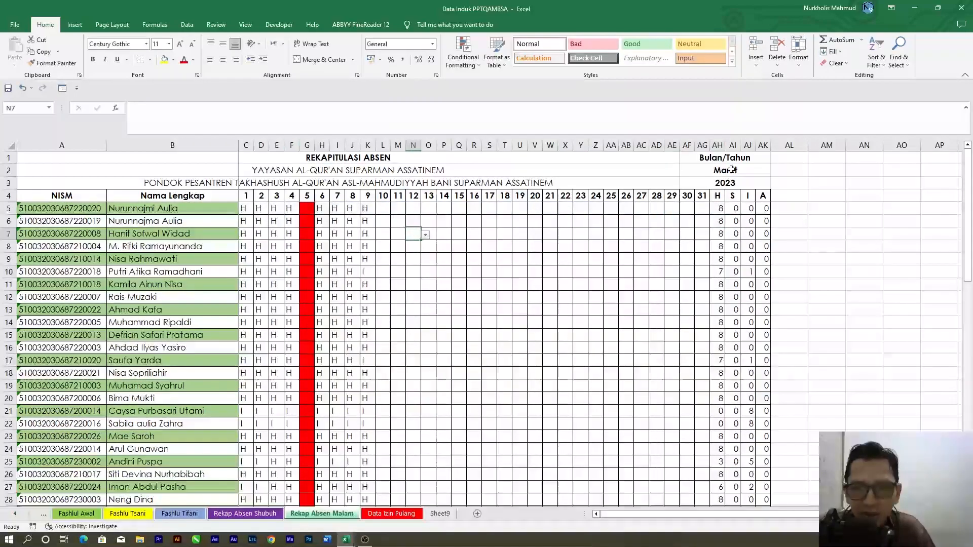
Step: Inspect the formulas behind the month in AF2 and the year in AF3, and return to the first row's empty day 10 cell
{"action": "left_click", "coordinate": [742, 168]}
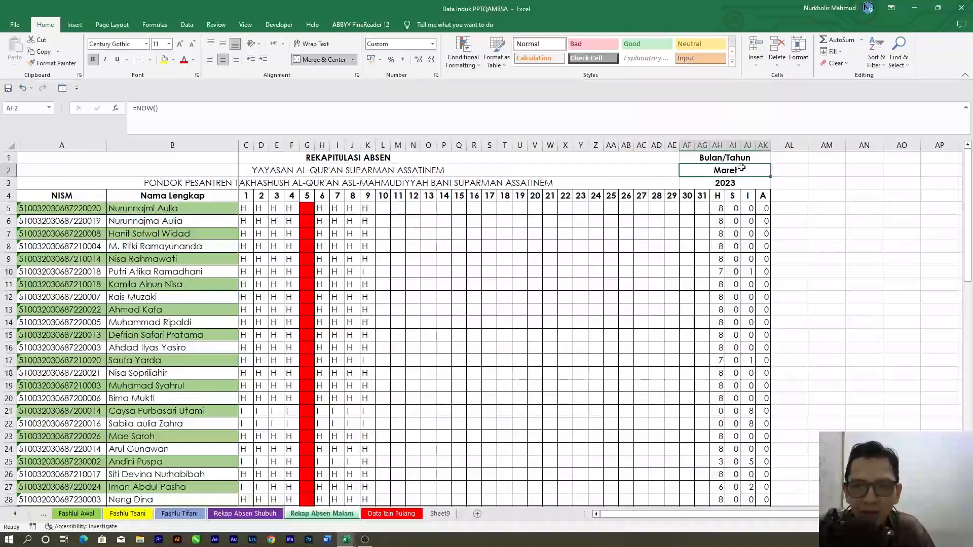
{"action": "left_click", "coordinate": [716, 183]}
{"action": "left_click", "coordinate": [718, 170]}
{"action": "left_click", "coordinate": [714, 182]}
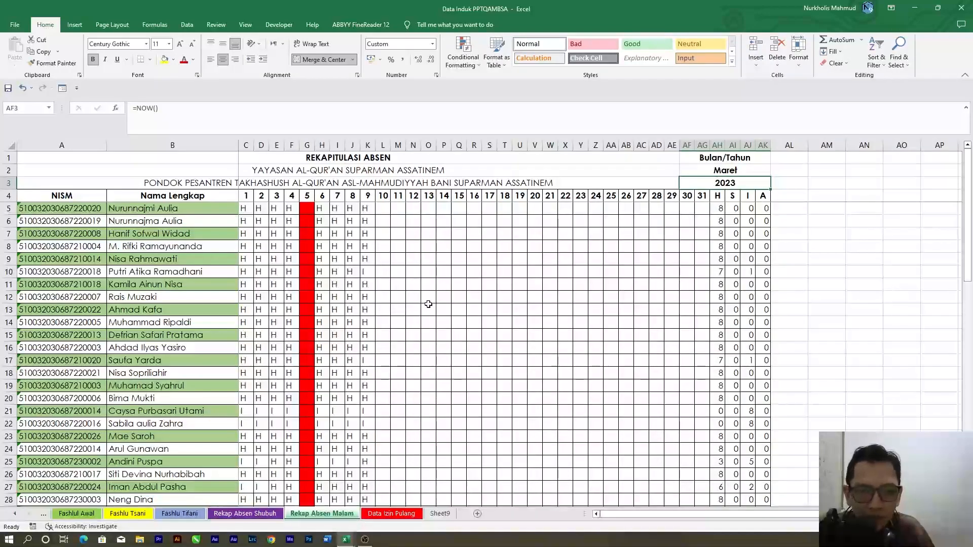
{"action": "left_click", "coordinate": [402, 225]}
{"action": "left_click", "coordinate": [385, 210]}
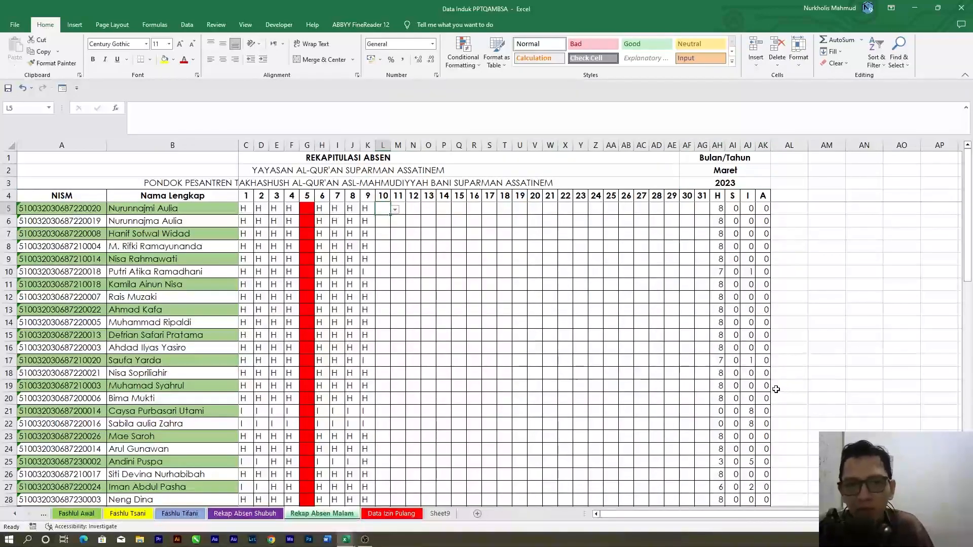
{"action": "left_click", "coordinate": [251, 514]}
{"action": "left_click", "coordinate": [180, 513]}
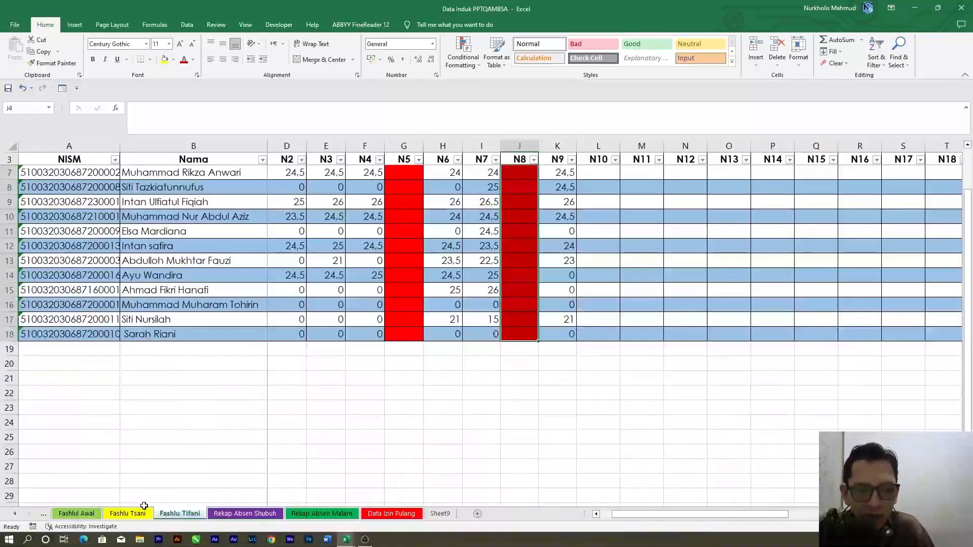
{"action": "scroll", "coordinate": [363, 361], "scroll_direction": "up", "scroll_amount": 1}
{"action": "scroll", "coordinate": [369, 356], "scroll_direction": "down", "scroll_amount": 7}
{"action": "scroll", "coordinate": [370, 313], "scroll_direction": "up", "scroll_amount": 7}
{"action": "left_click_drag", "start_coordinate": [645, 516], "coordinate": [538, 513]}
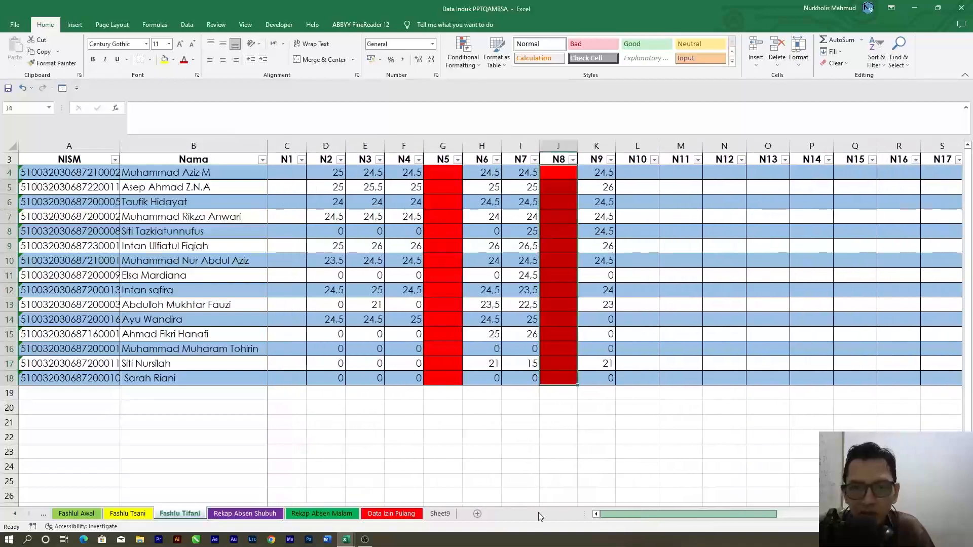
{"action": "left_click", "coordinate": [299, 174]}
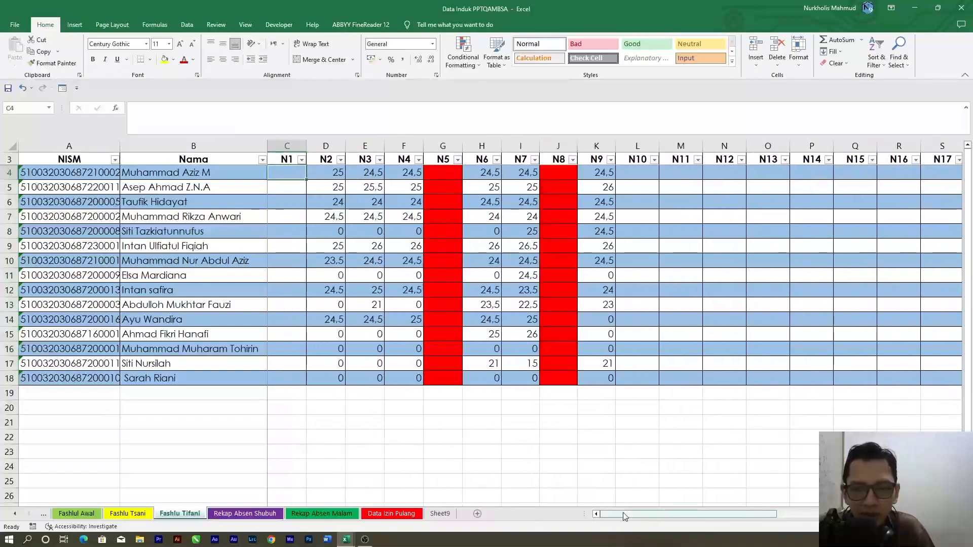
{"action": "left_click_drag", "start_coordinate": [614, 514], "coordinate": [800, 491]}
{"action": "left_click", "coordinate": [804, 173]}
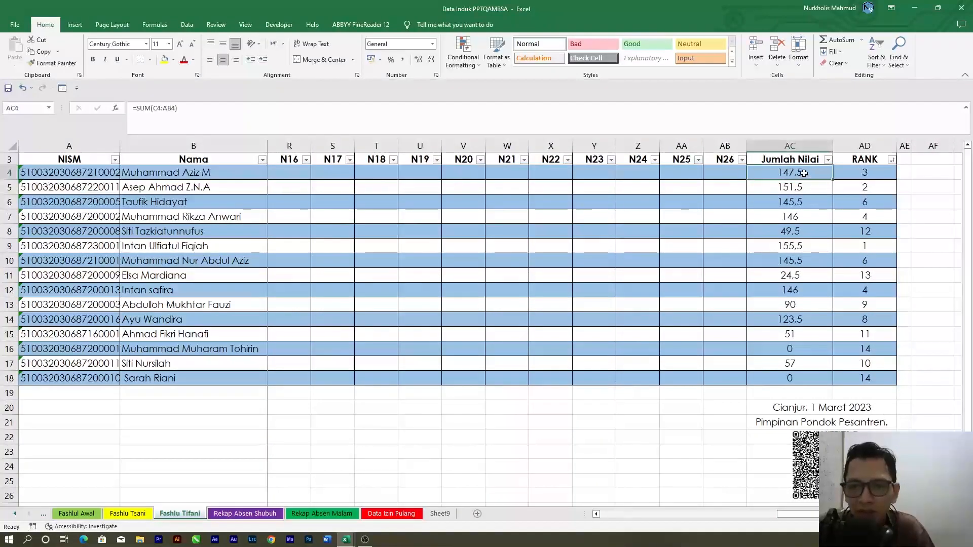
{"action": "left_click", "coordinate": [870, 177]}
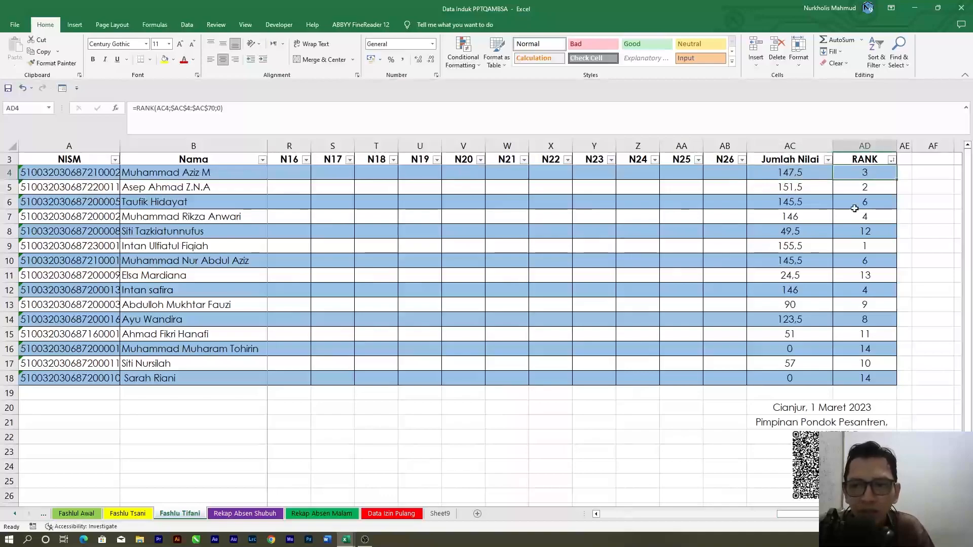
Step: View the other Fashlu score sheets and look through the Nilai Semua sheet up to its first rows
{"action": "left_click", "coordinate": [117, 514]}
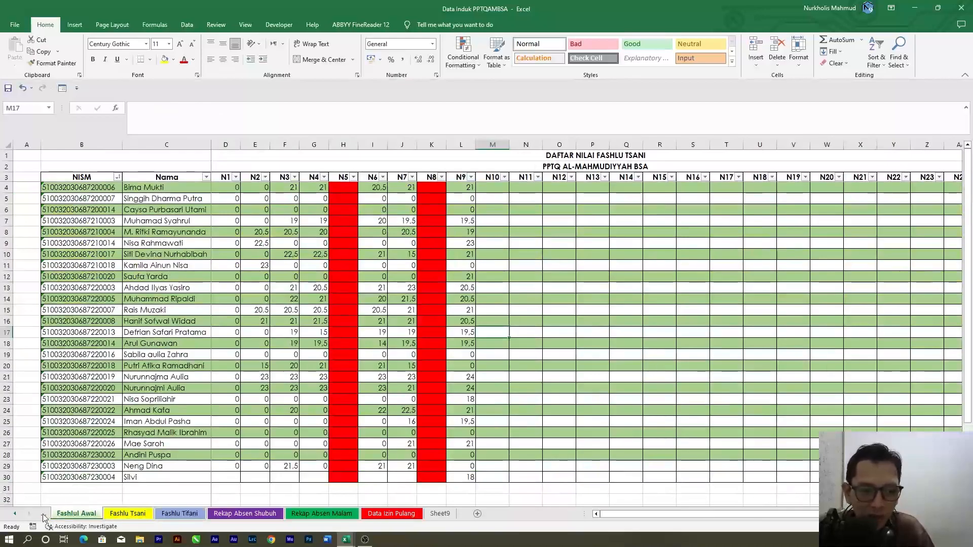
{"action": "left_click", "coordinate": [44, 514]}
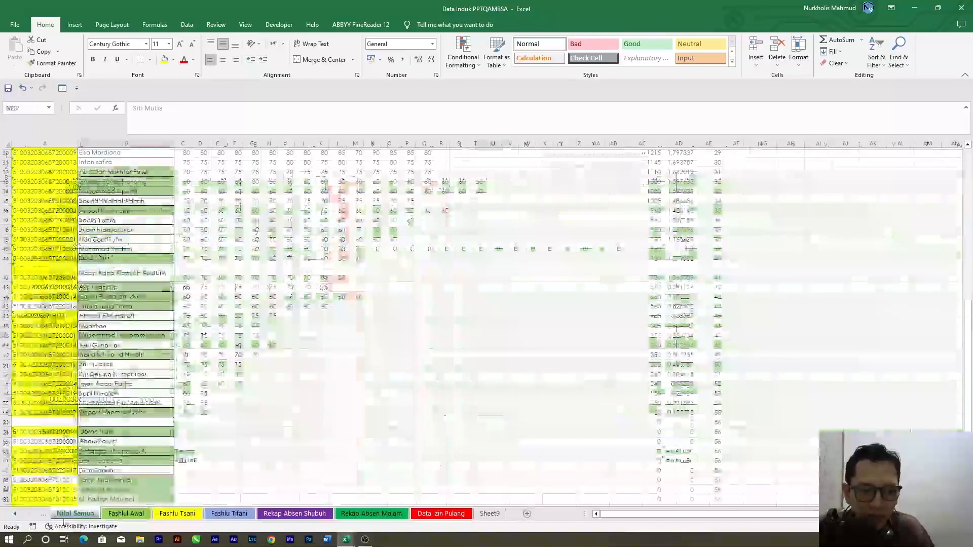
{"action": "scroll", "coordinate": [350, 387], "scroll_direction": "up", "scroll_amount": 10}
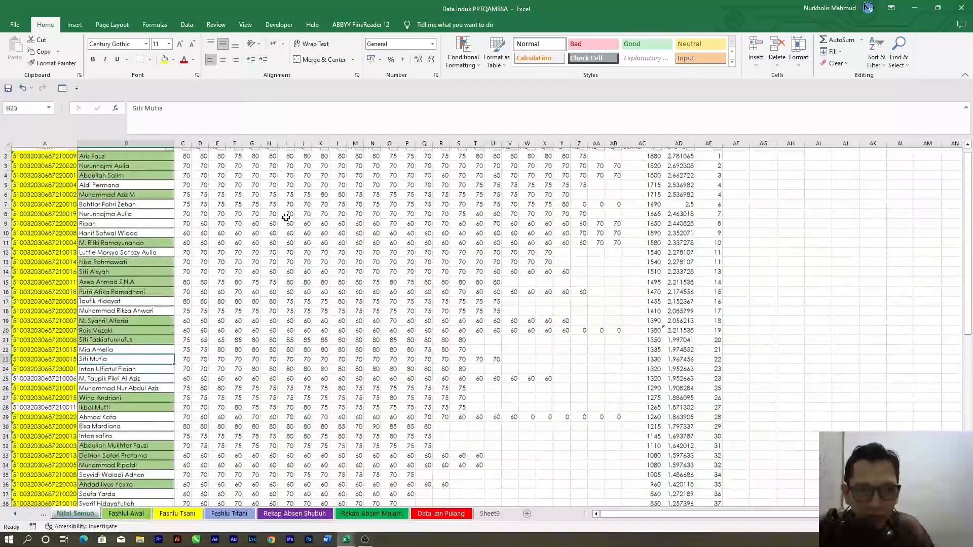
{"action": "scroll", "coordinate": [287, 218], "scroll_direction": "up", "scroll_amount": 2}
Step: Browse back through the earlier sheets, past Sheet8 and Sheet7, to the ABSENPUTRA sheet
{"action": "left_click", "coordinate": [44, 513]}
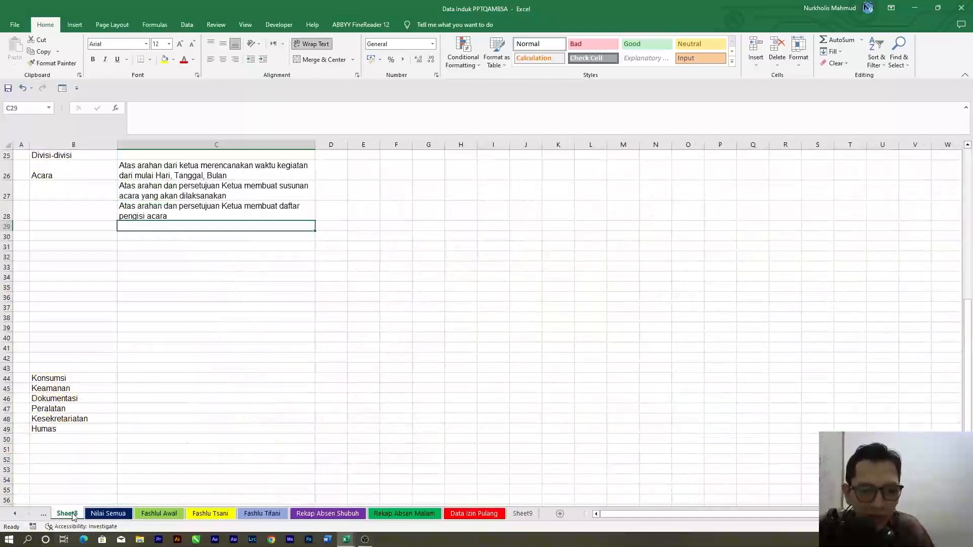
{"action": "left_click", "coordinate": [44, 515]}
{"action": "left_click", "coordinate": [44, 514]}
{"action": "left_click", "coordinate": [44, 514]}
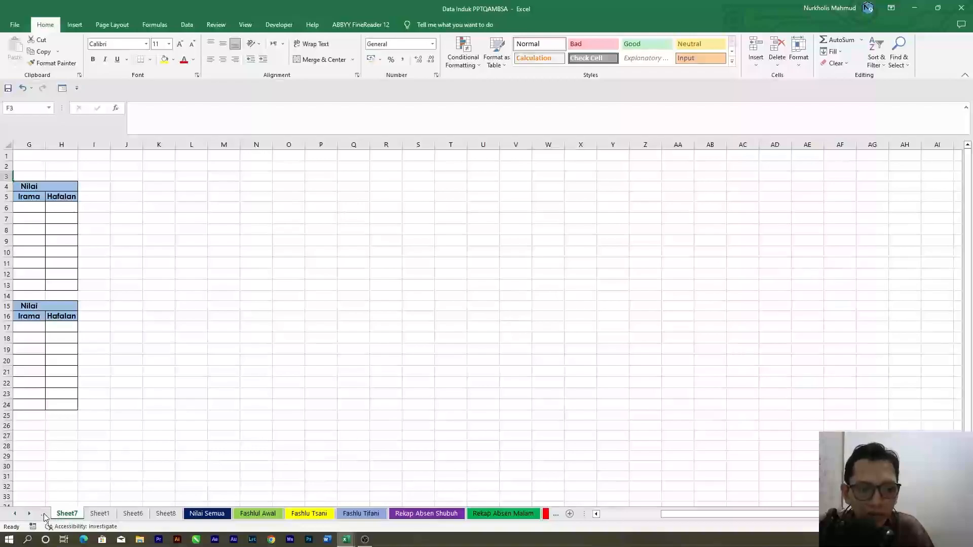
{"action": "left_click", "coordinate": [44, 514]}
{"action": "left_click", "coordinate": [44, 514]}
{"action": "left_click", "coordinate": [44, 514]}
Step: Examine the ABSENPUTRA attendance table from its title and Kehadiran headings down to the end of the name list
{"action": "scroll", "coordinate": [98, 406], "scroll_direction": "up", "scroll_amount": 10}
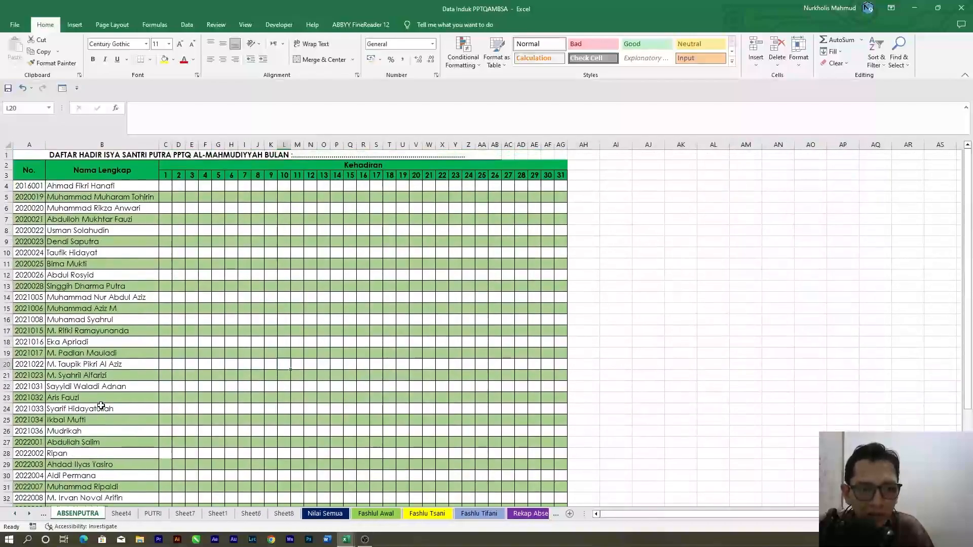
{"action": "scroll", "coordinate": [99, 408], "scroll_direction": "down", "scroll_amount": 5}
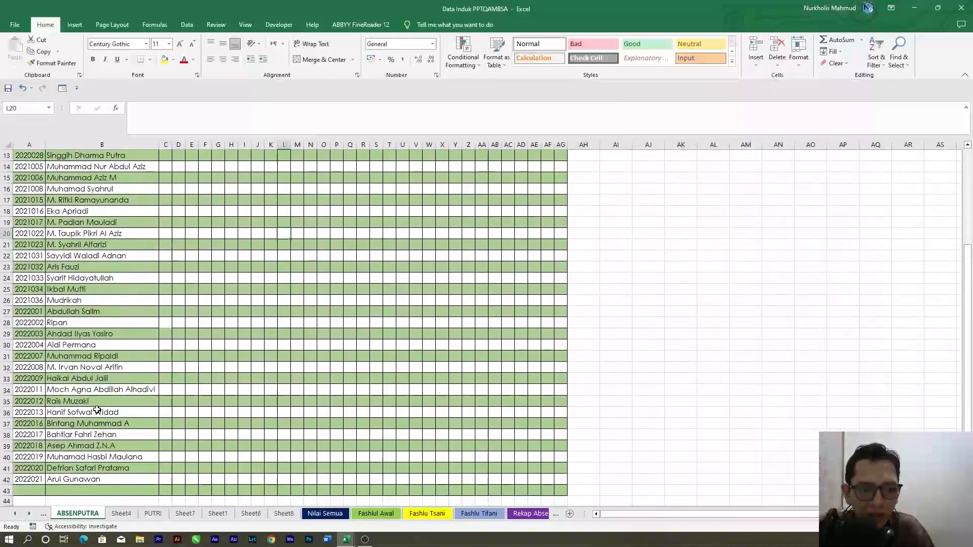
{"action": "scroll", "coordinate": [97, 410], "scroll_direction": "up", "scroll_amount": 5}
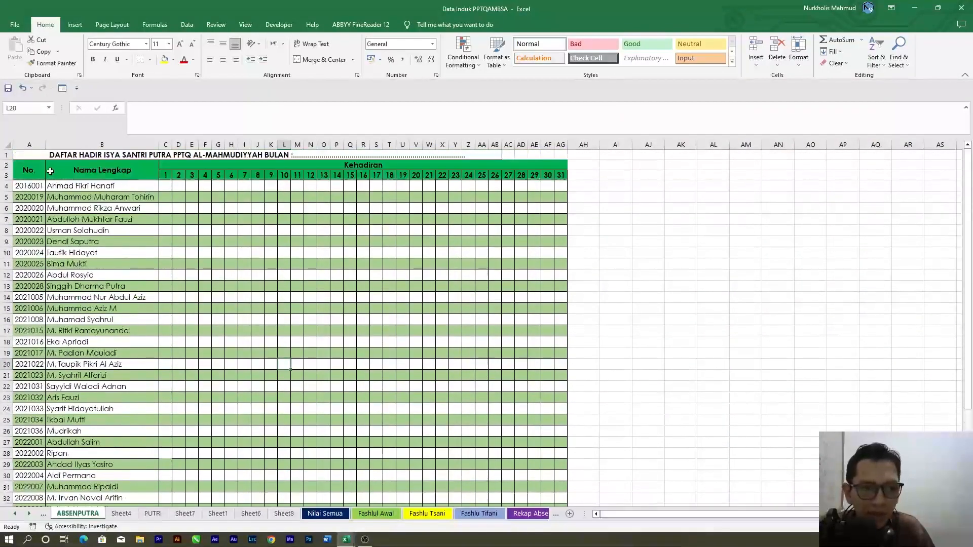
{"action": "left_click_drag", "start_coordinate": [50, 155], "coordinate": [226, 360]}
{"action": "left_click", "coordinate": [638, 201]}
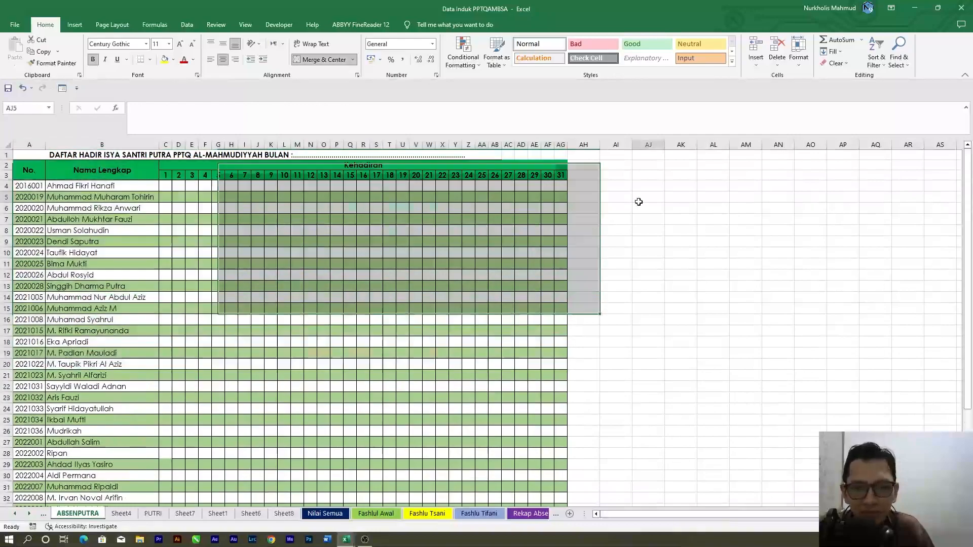
{"action": "left_click", "coordinate": [471, 231]}
{"action": "left_click", "coordinate": [129, 227]}
{"action": "scroll", "coordinate": [180, 206], "scroll_direction": "down", "scroll_amount": 10}
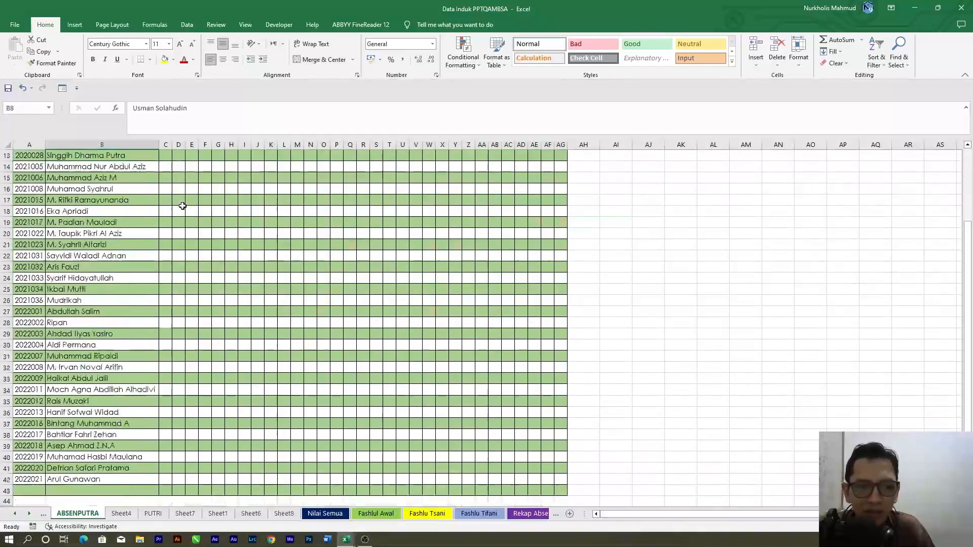
{"action": "scroll", "coordinate": [180, 205], "scroll_direction": "up", "scroll_amount": 10}
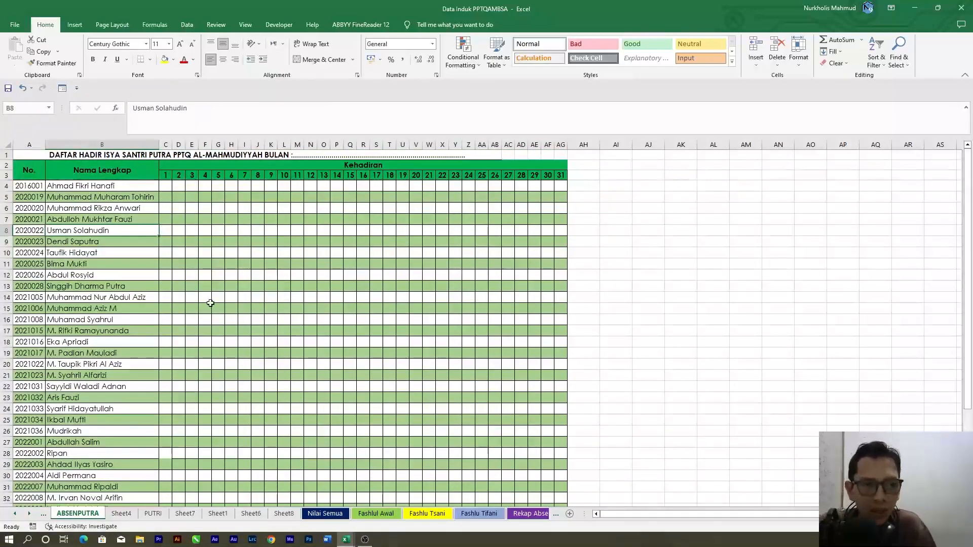
Step: Browse to the sheets before ABSENPUTRA and display the ABSENPUTRI attendance sheet
{"action": "left_click", "coordinate": [49, 515]}
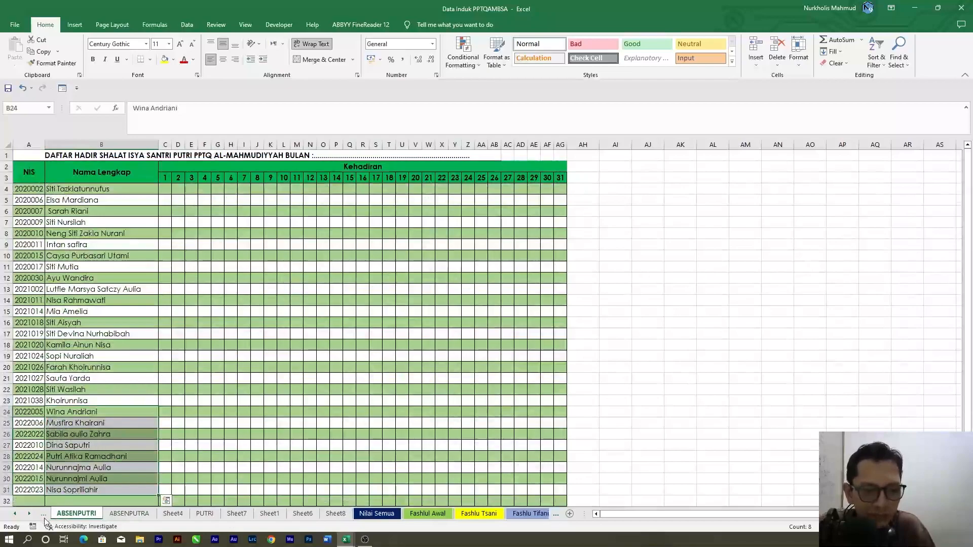
{"action": "left_click", "coordinate": [44, 515]}
{"action": "left_click", "coordinate": [44, 515]}
{"action": "left_click", "coordinate": [129, 514]}
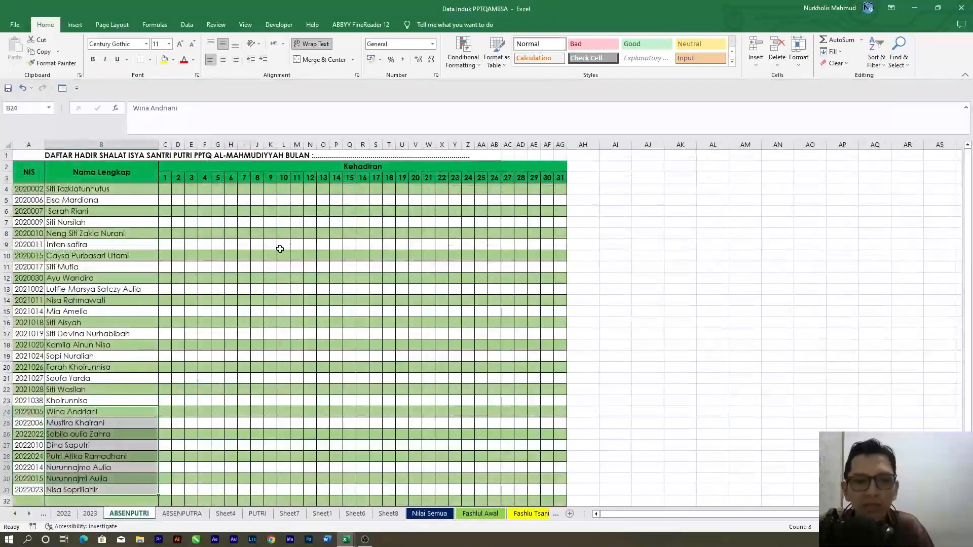
Step: Examine the ABSENPUTRI table headings: NIS, Nama Lengkap, Kehadiran and the day numbers 1 to 31
{"action": "left_click", "coordinate": [280, 249]}
{"action": "left_click", "coordinate": [32, 173]}
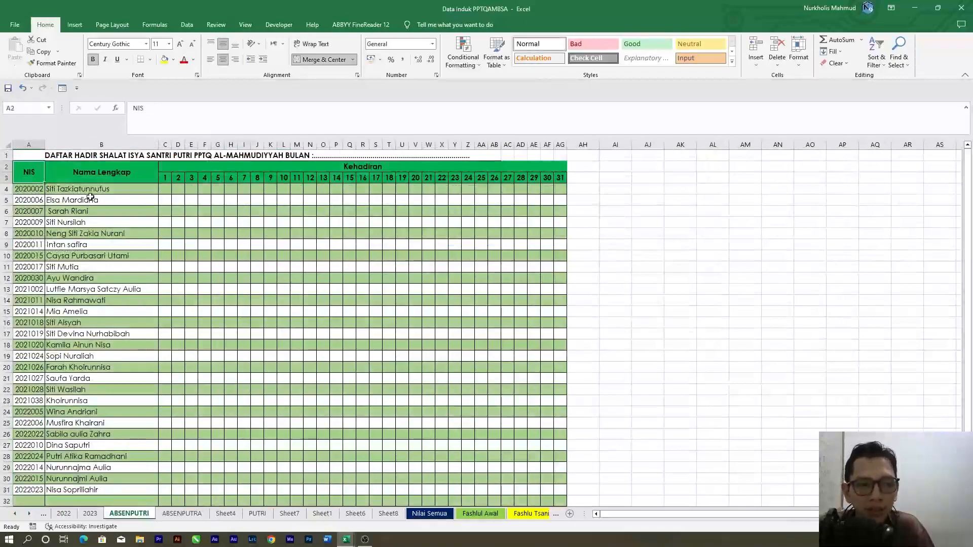
{"action": "left_click", "coordinate": [34, 244]}
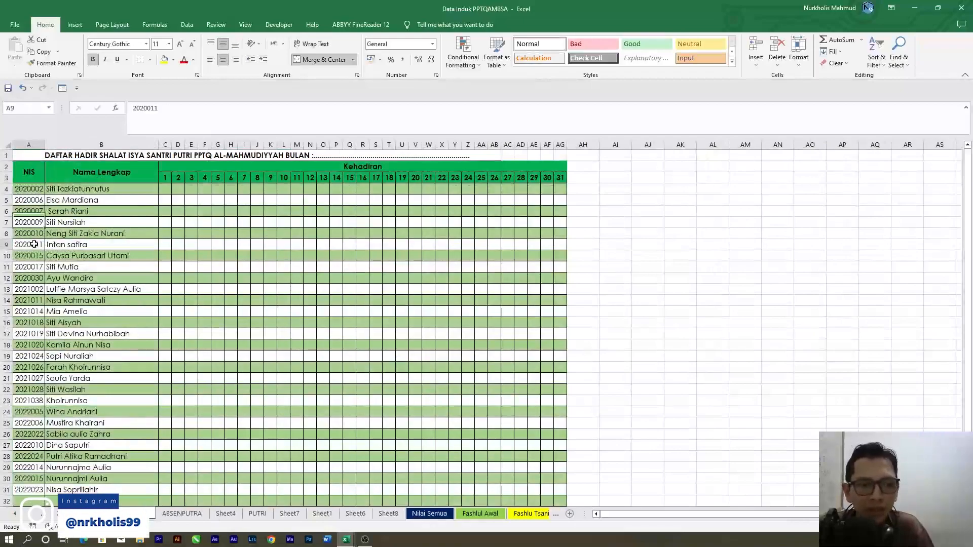
{"action": "left_click", "coordinate": [101, 171]}
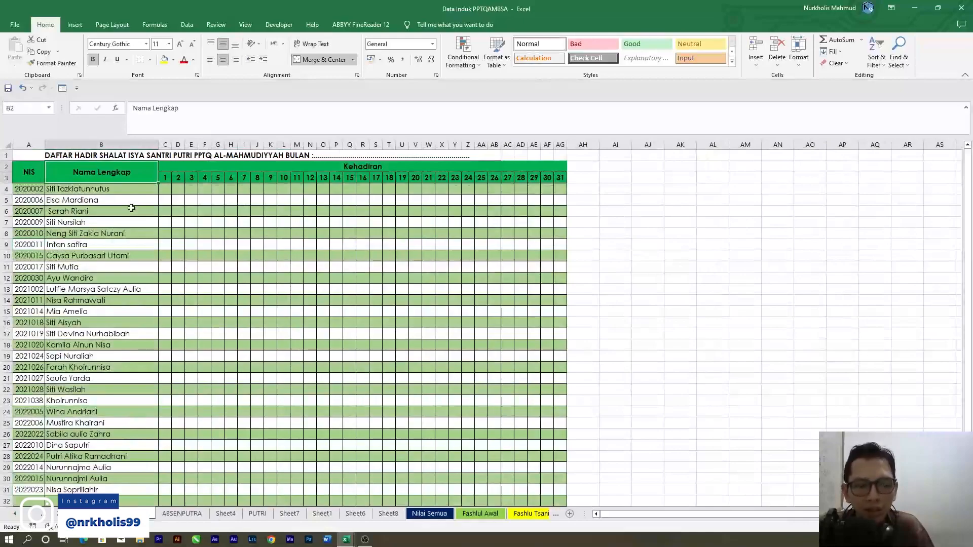
{"action": "left_click", "coordinate": [175, 168]}
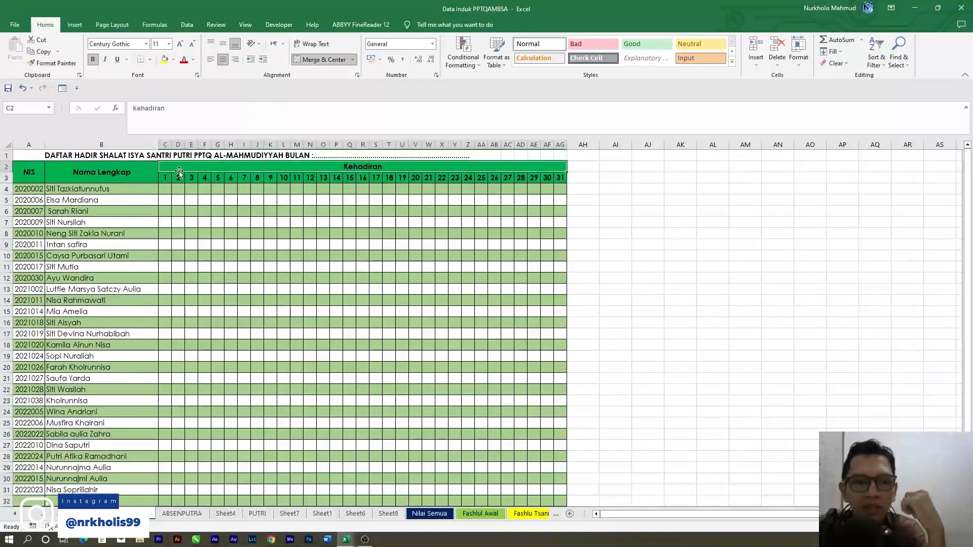
{"action": "left_click", "coordinate": [166, 178]}
{"action": "left_click", "coordinate": [560, 178]}
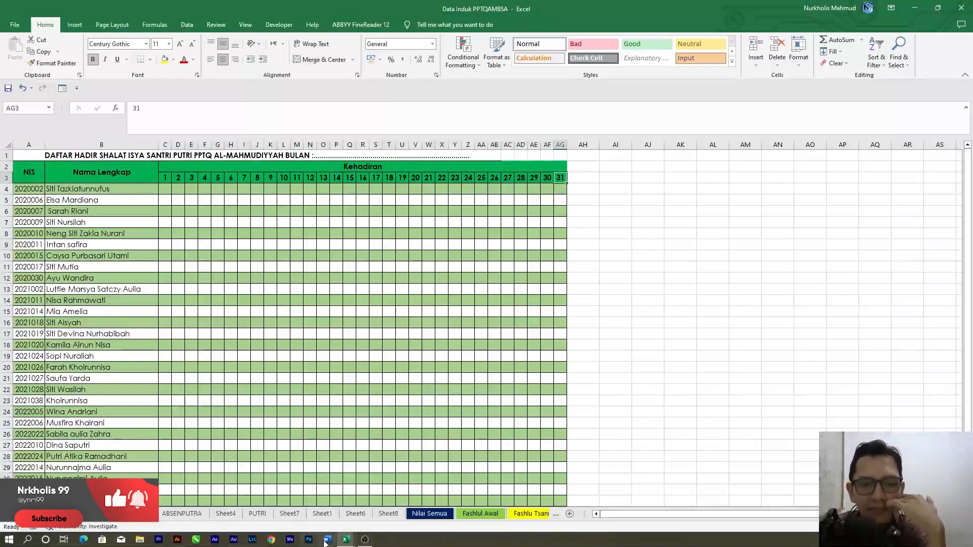
Step: Switch to the blank Book1 workbook and select a cell near the start of Sheet1
{"action": "left_click", "coordinate": [345, 541]}
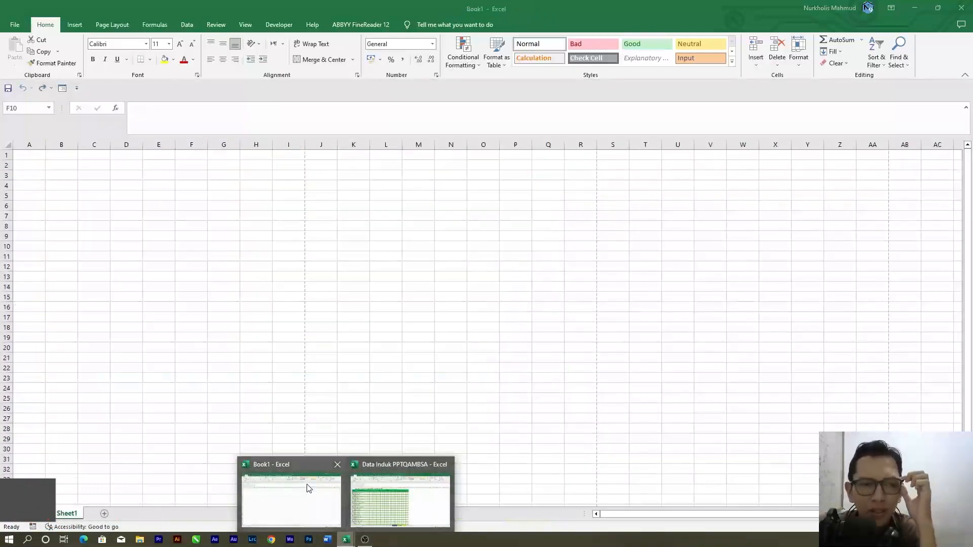
{"action": "left_click", "coordinate": [307, 487]}
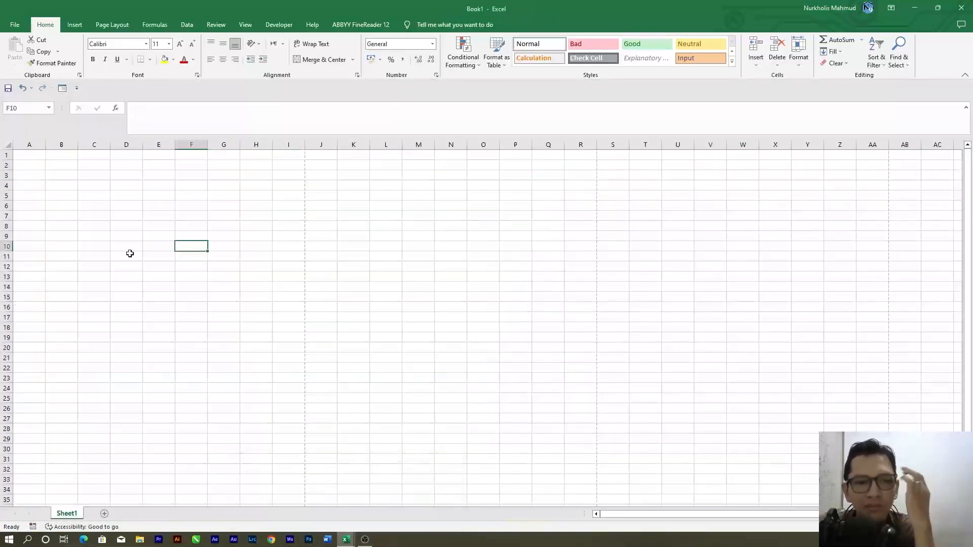
{"action": "left_click", "coordinate": [126, 169]}
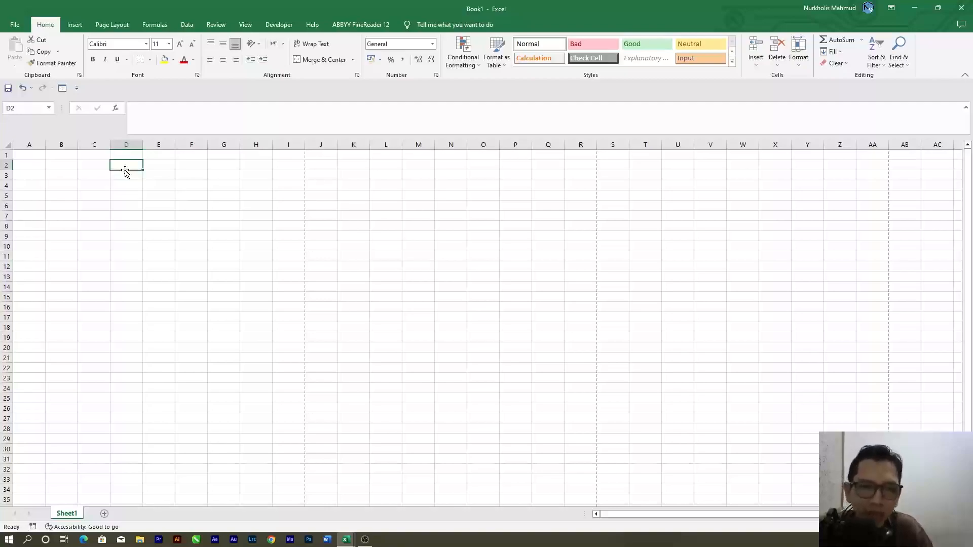
Step: Enter the headings NIS, Nama Lengkap and Kehadiran in A2, B2 and C2, and select C3 beneath Kehadiran
{"action": "left_click", "coordinate": [37, 153]}
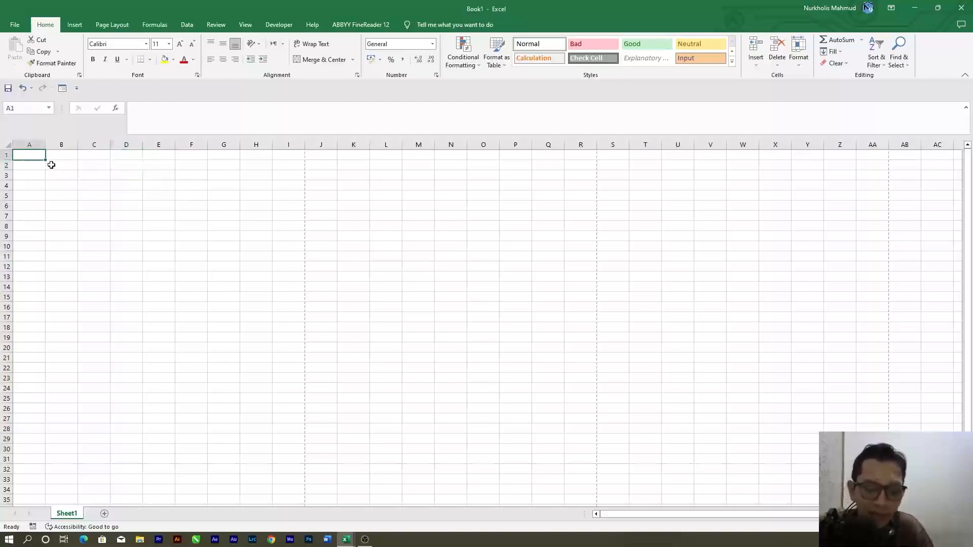
{"action": "key", "text": "Down"}
{"action": "type", "text": "NIS"}
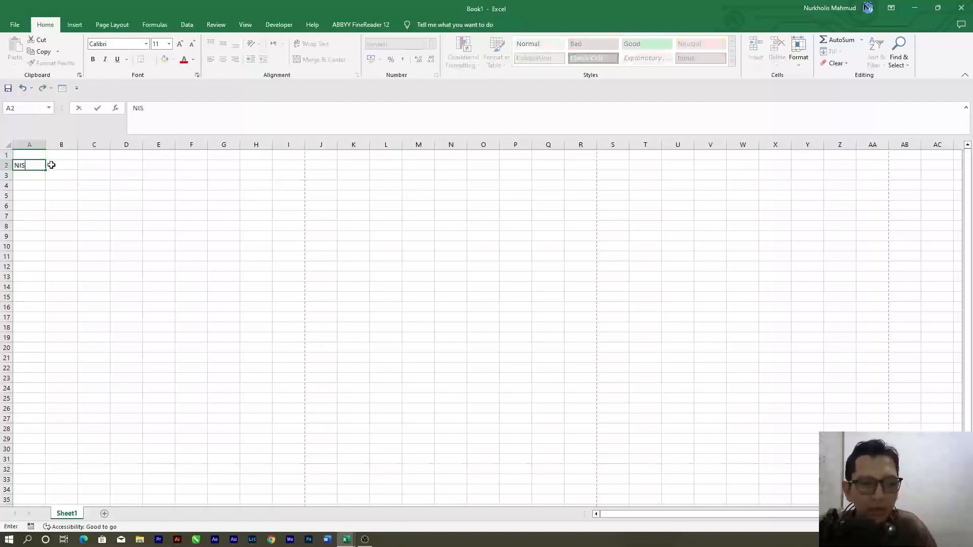
{"action": "key", "text": "Tab"}
{"action": "type", "text": "Nama Lengkap"}
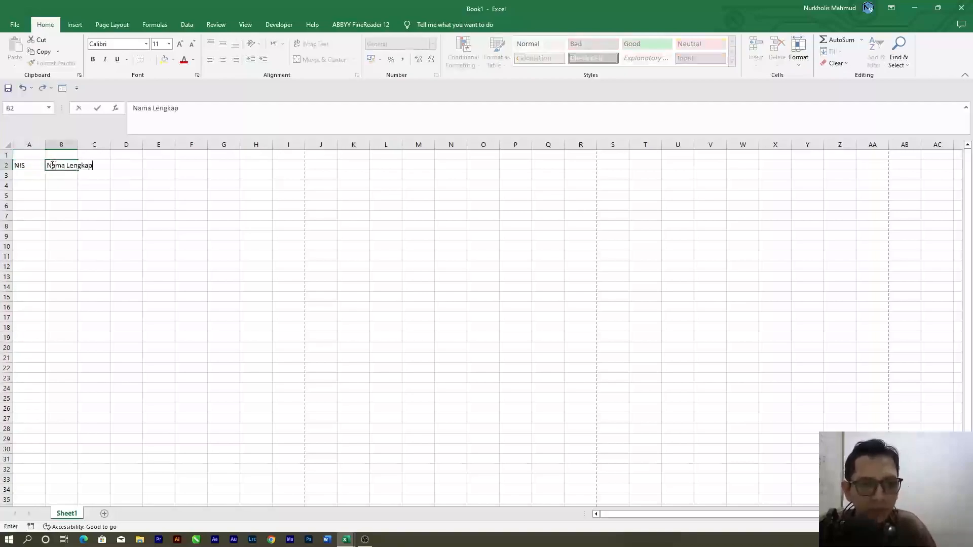
{"action": "key", "text": "Tab"}
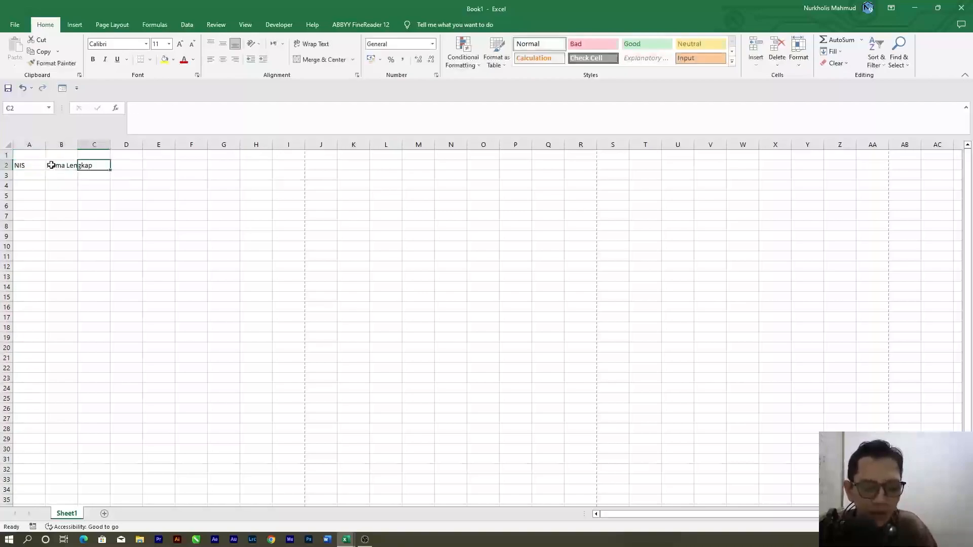
{"action": "type", "text": "Kehadiran"}
{"action": "key", "text": "Return"}
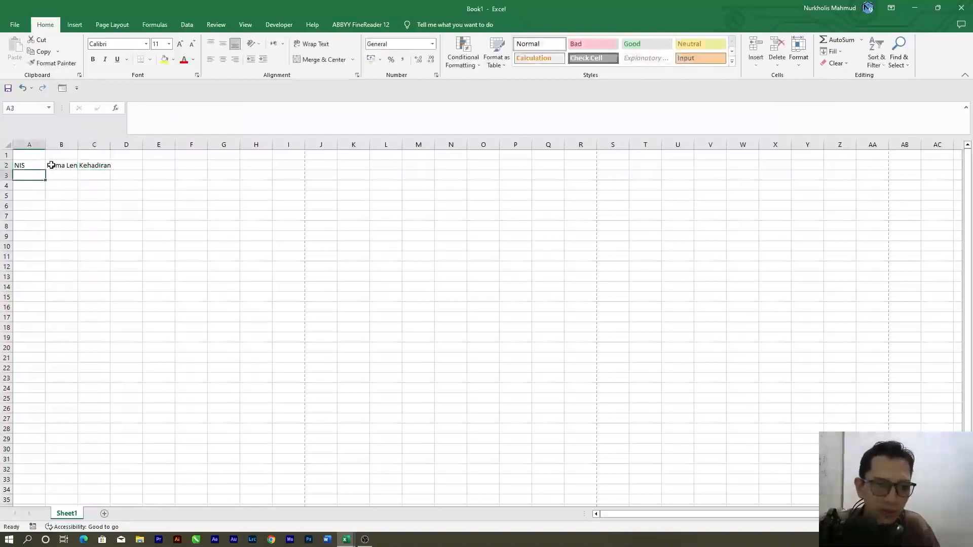
{"action": "left_click", "coordinate": [94, 173]}
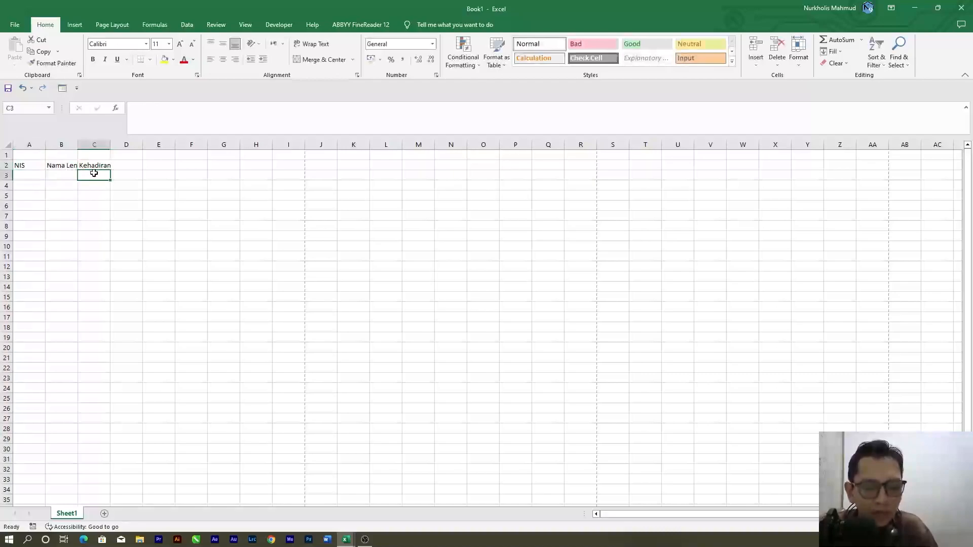
Step: Enter the day numbers 1 and 2 in C3 and D3 beneath the Kehadiran heading
{"action": "type", "text": "1"}
{"action": "key", "text": "Tab"}
{"action": "type", "text": "2"}
{"action": "left_click", "coordinate": [172, 171]}
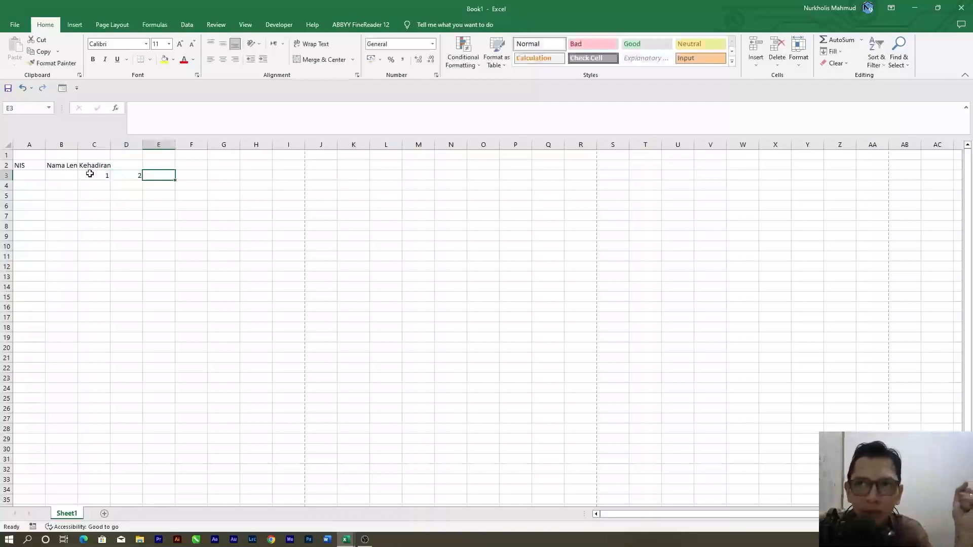
{"action": "left_click_drag", "start_coordinate": [90, 174], "coordinate": [124, 175]}
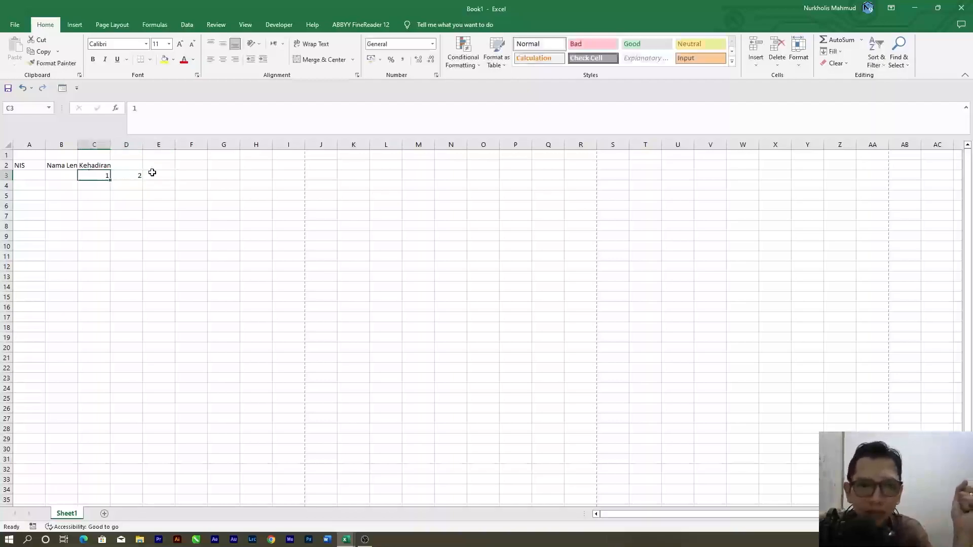
Step: Enter 3, 4 and 5 in E3 to G3 and undo these entries
{"action": "left_click", "coordinate": [158, 173]}
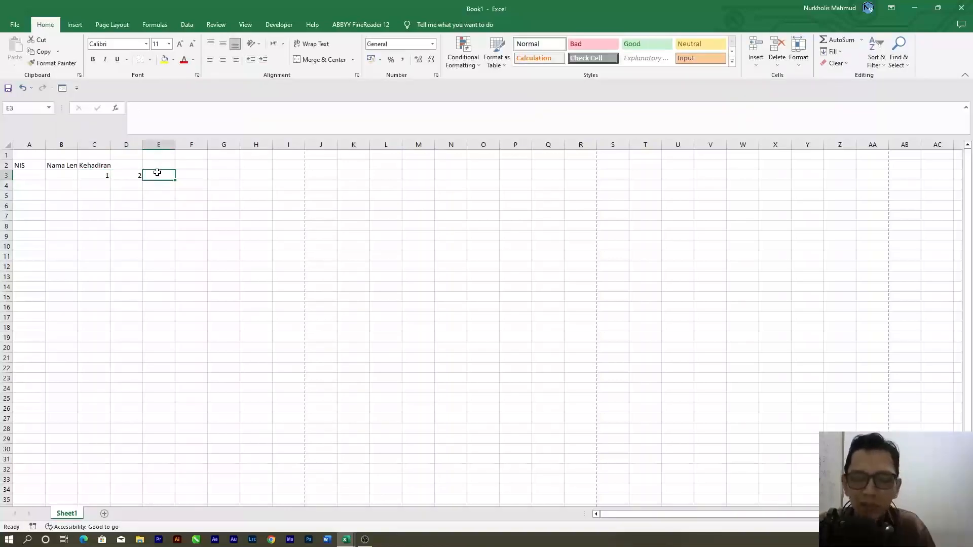
{"action": "type", "text": "3"}
{"action": "key", "text": "Tab"}
{"action": "type", "text": "4"}
{"action": "key", "text": "Tab"}
{"action": "type", "text": "5"}
{"action": "key", "text": "Tab"}
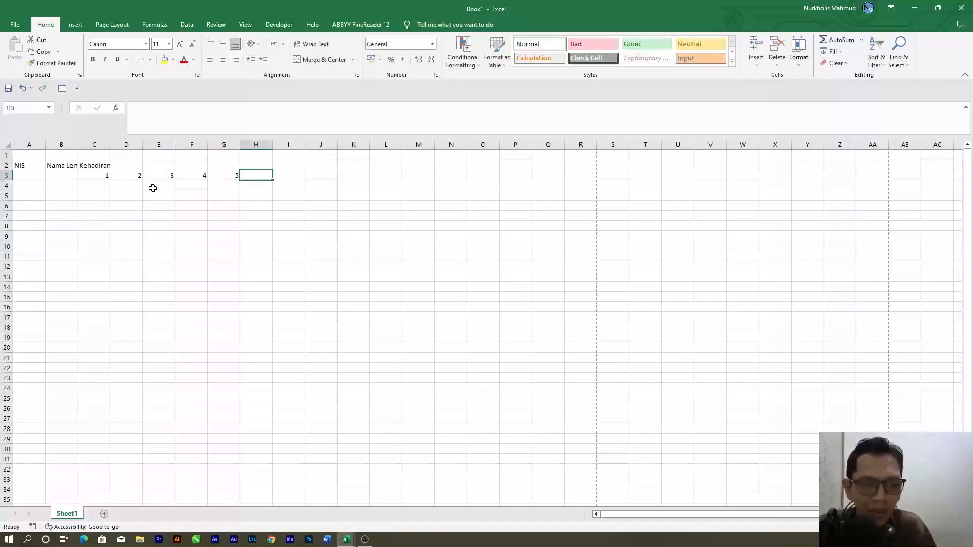
{"action": "key", "text": "ctrl+z"}
{"action": "key", "text": "ctrl+z"}
{"action": "key", "text": "ctrl+z"}
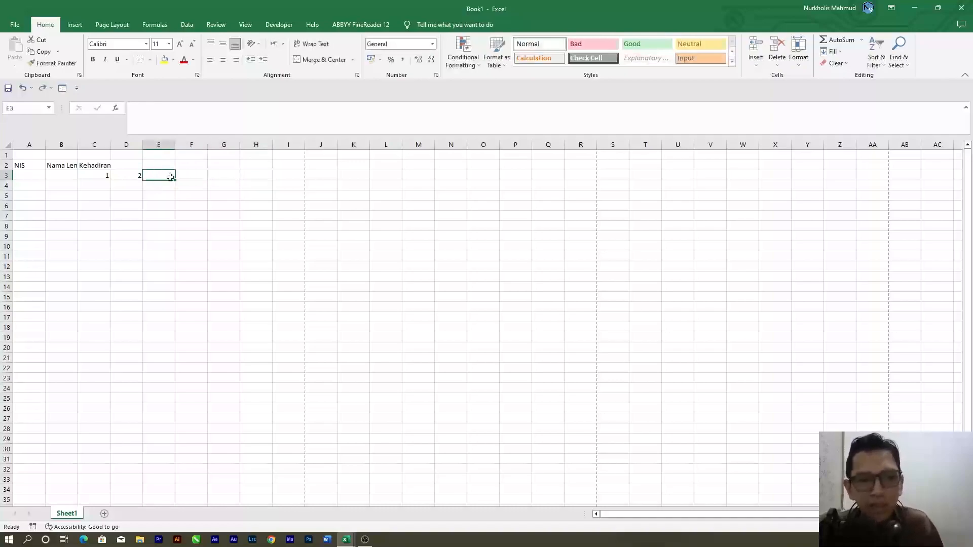
Step: Extend the number series from C3:D3 across row 3 to 31 in AG3, and undo the fill
{"action": "left_click", "coordinate": [181, 194]}
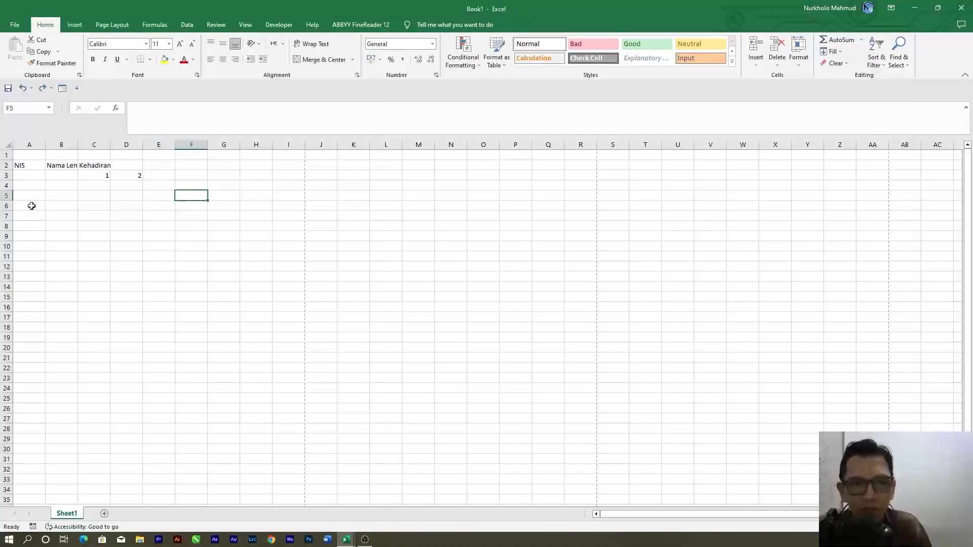
{"action": "left_click", "coordinate": [126, 184]}
{"action": "left_click_drag", "start_coordinate": [101, 175], "coordinate": [123, 176]}
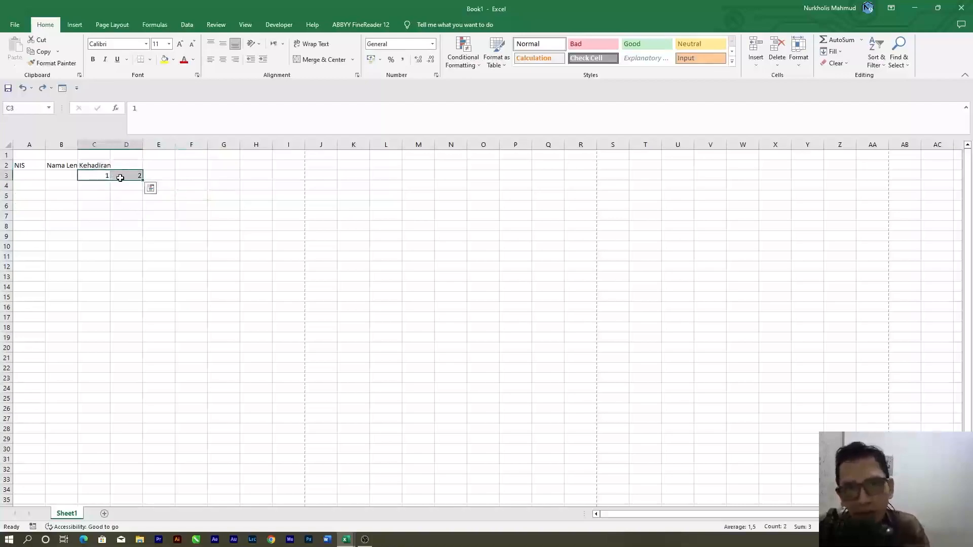
{"action": "left_click_drag", "start_coordinate": [94, 177], "coordinate": [119, 174]}
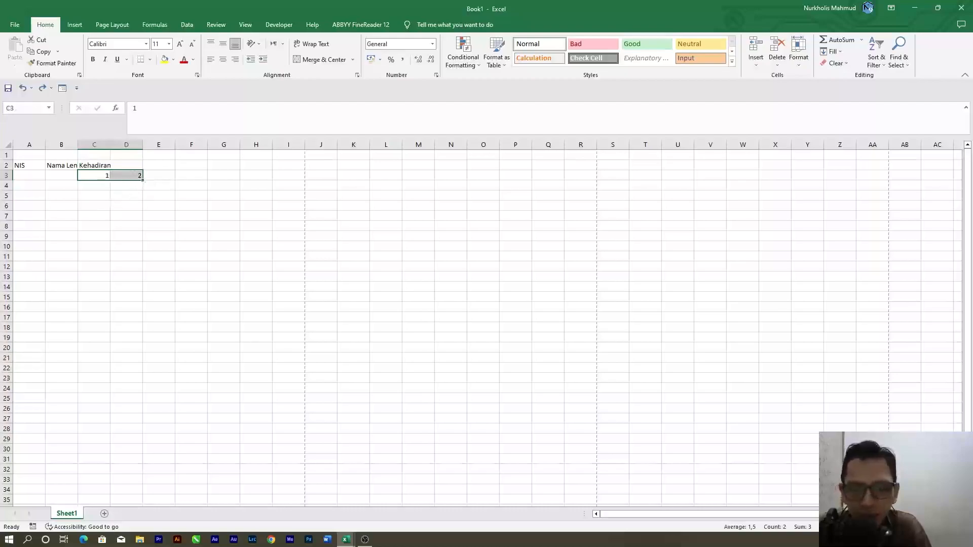
{"action": "scroll", "coordinate": [333, 267], "scroll_direction": "up", "scroll_amount": 7, "text": "ctrl"}
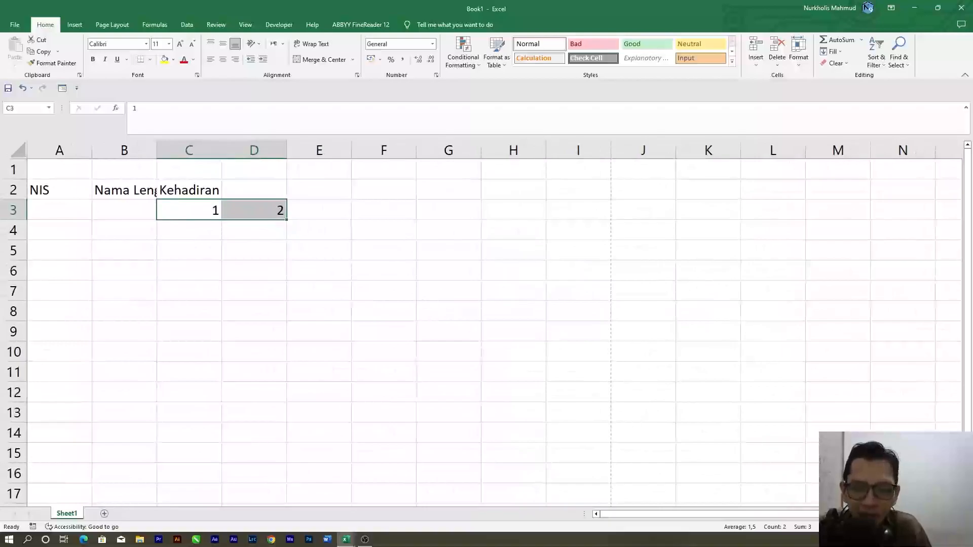
{"action": "scroll", "coordinate": [643, 372], "scroll_direction": "down", "scroll_amount": 6}
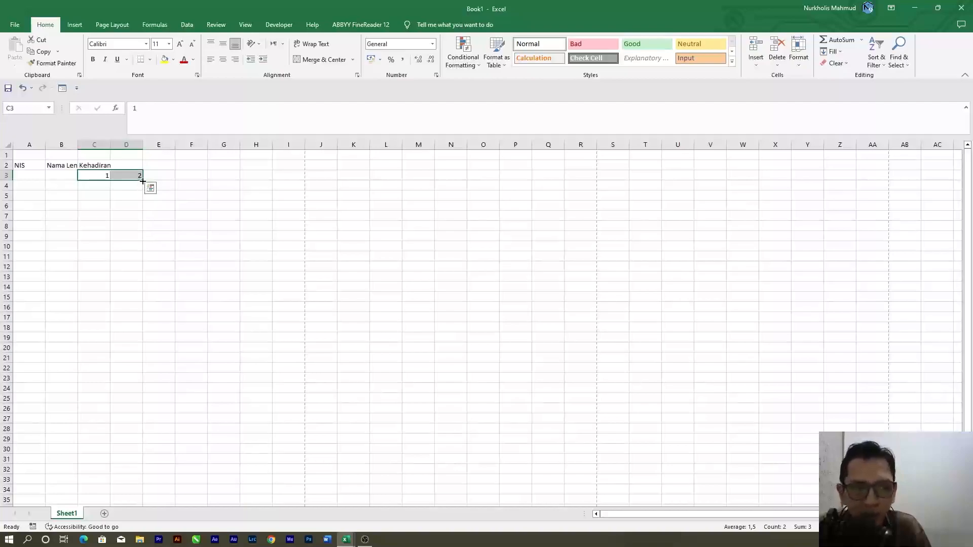
{"action": "left_click_drag", "start_coordinate": [143, 181], "coordinate": [754, 173]}
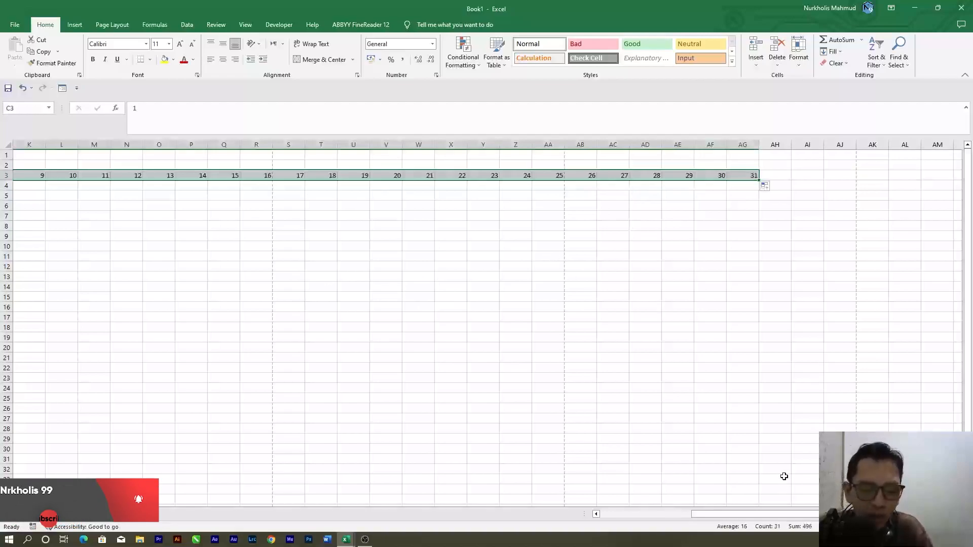
{"action": "key", "text": "ctrl+z"}
{"action": "left_click", "coordinate": [109, 193]}
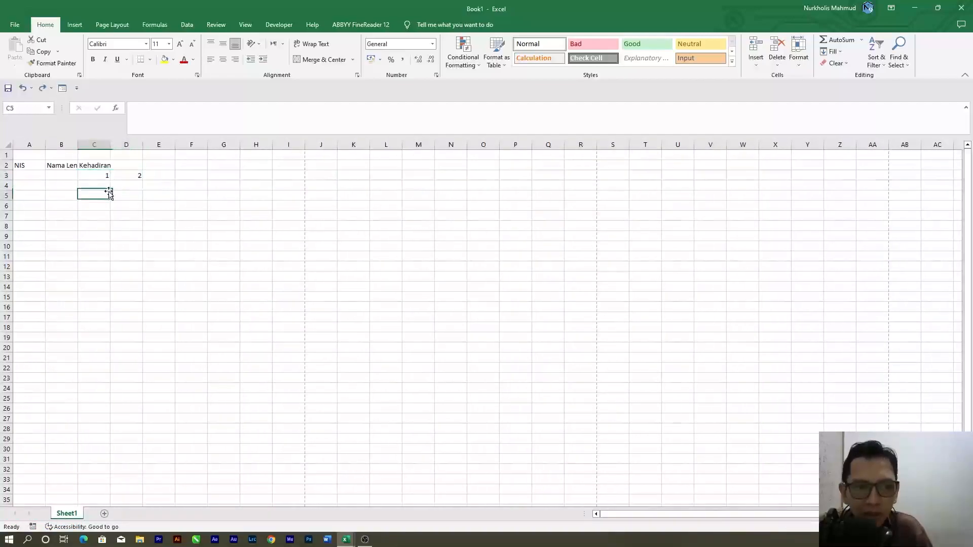
Step: Fill the day series from the starting cells C3:D3 across row 3 up to 31 in AG3
{"action": "left_click_drag", "start_coordinate": [101, 176], "coordinate": [126, 176]}
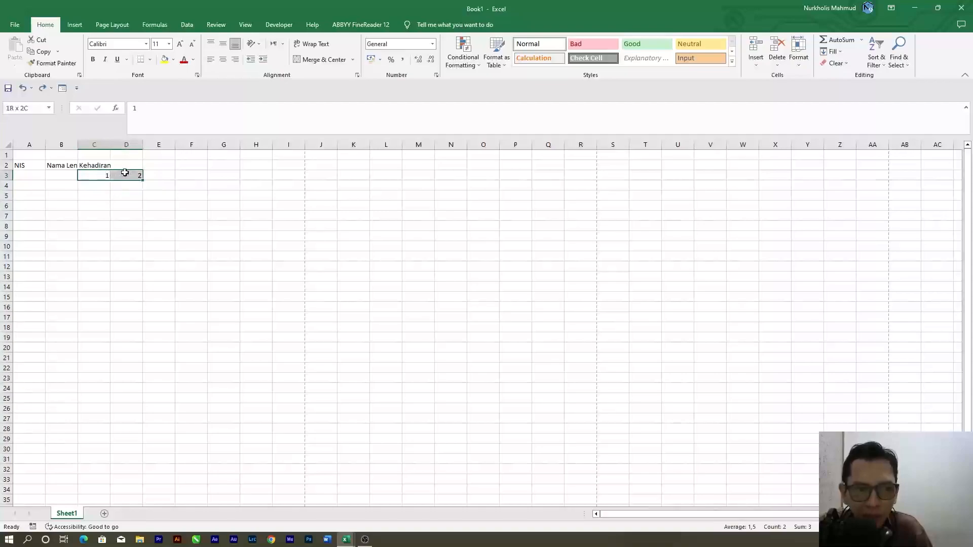
{"action": "left_click", "coordinate": [102, 183]}
{"action": "left_click_drag", "start_coordinate": [102, 177], "coordinate": [130, 175]}
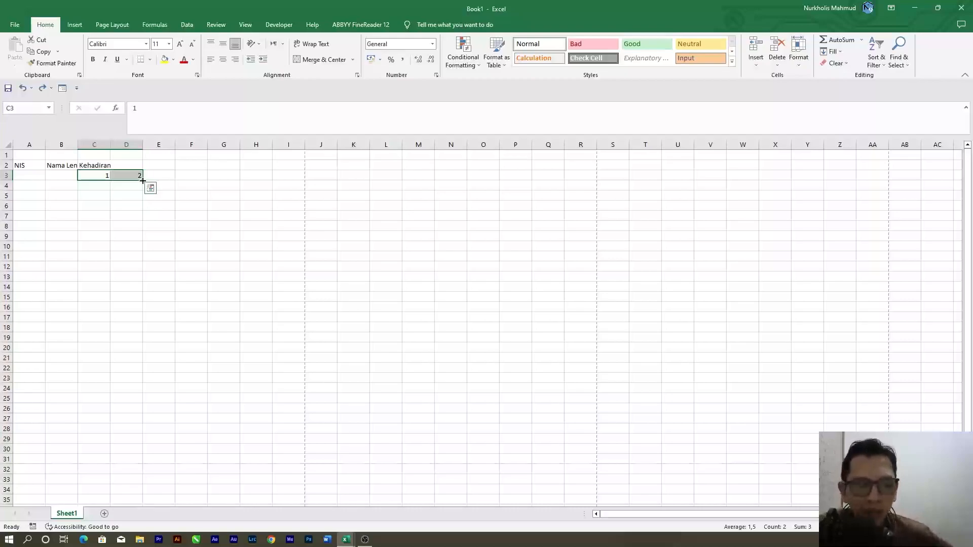
{"action": "left_click_drag", "start_coordinate": [142, 181], "coordinate": [841, 182]}
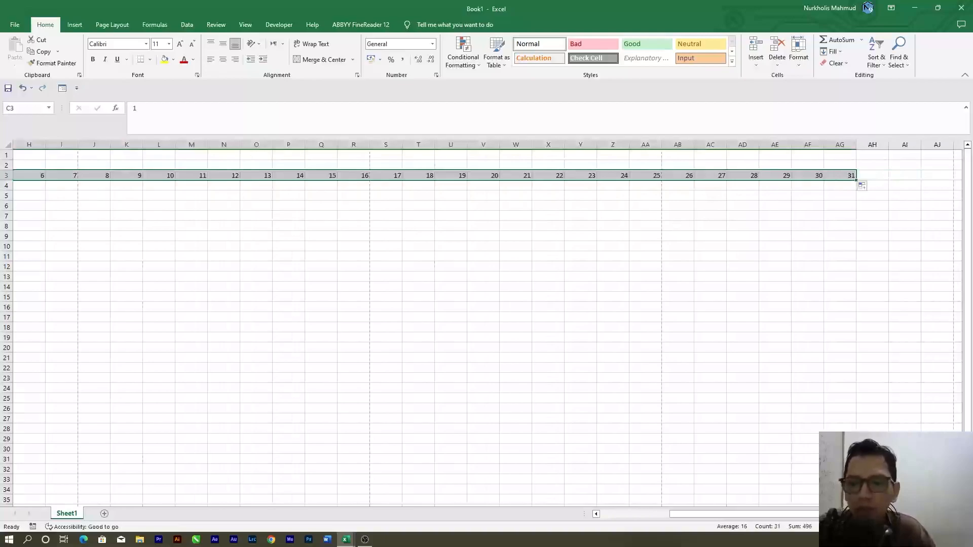
{"action": "left_click_drag", "start_coordinate": [834, 513], "coordinate": [687, 509]}
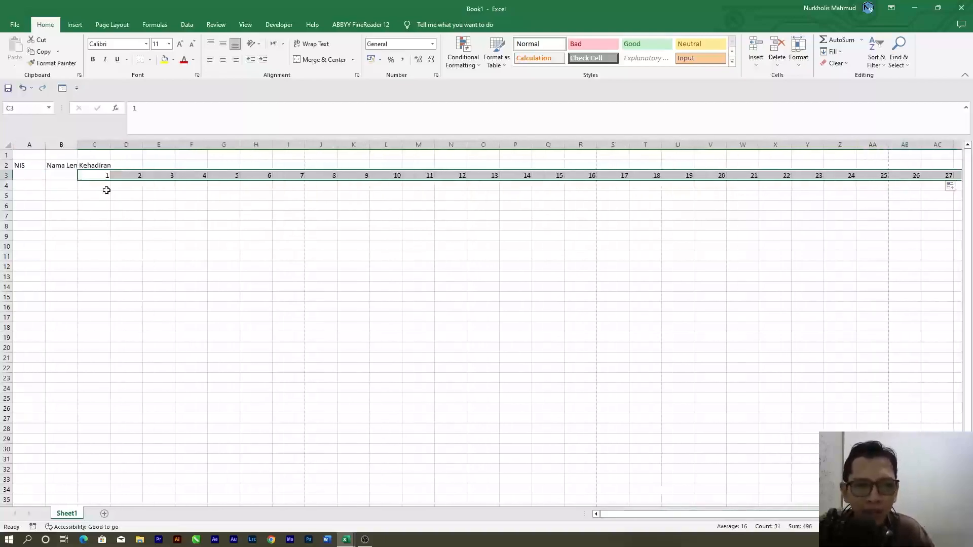
{"action": "left_click", "coordinate": [714, 256]}
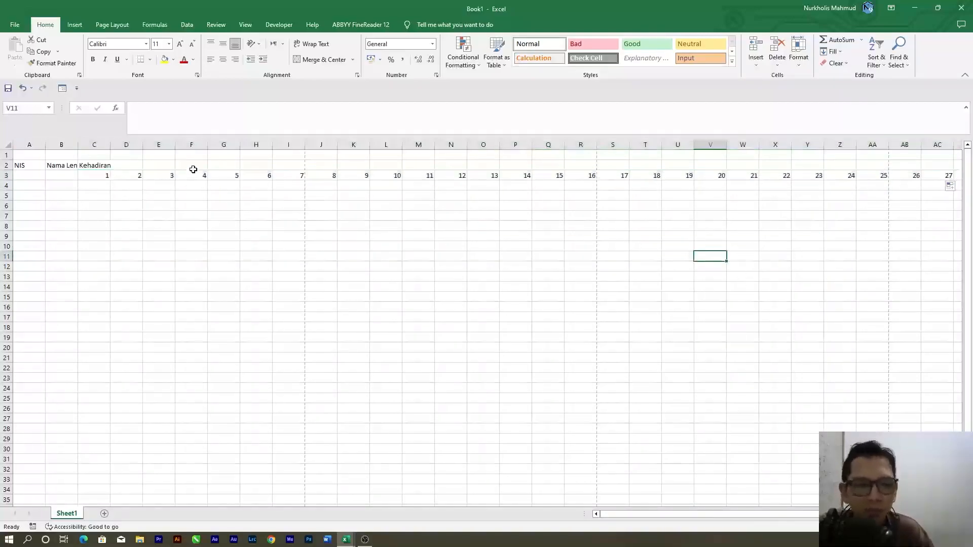
{"action": "left_click", "coordinate": [93, 184]}
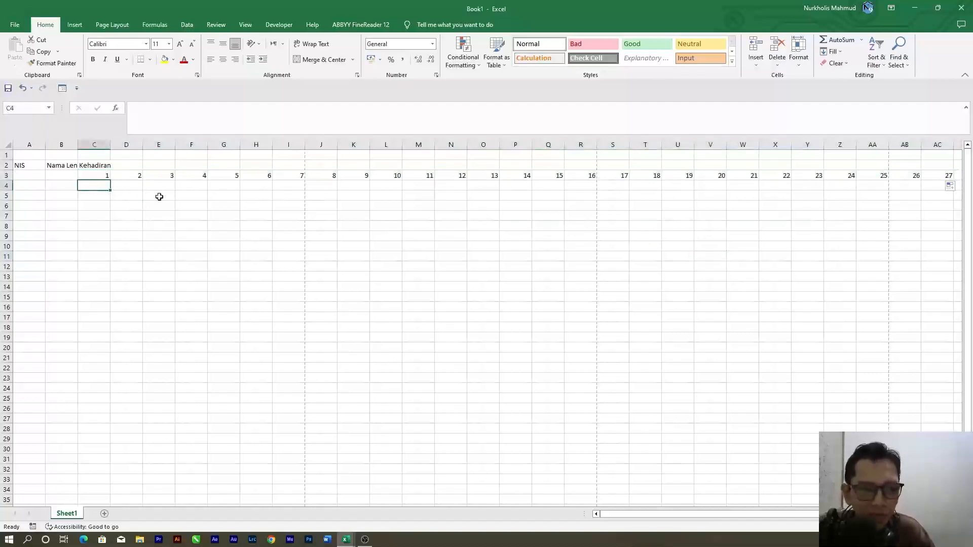
{"action": "left_click", "coordinate": [97, 173]}
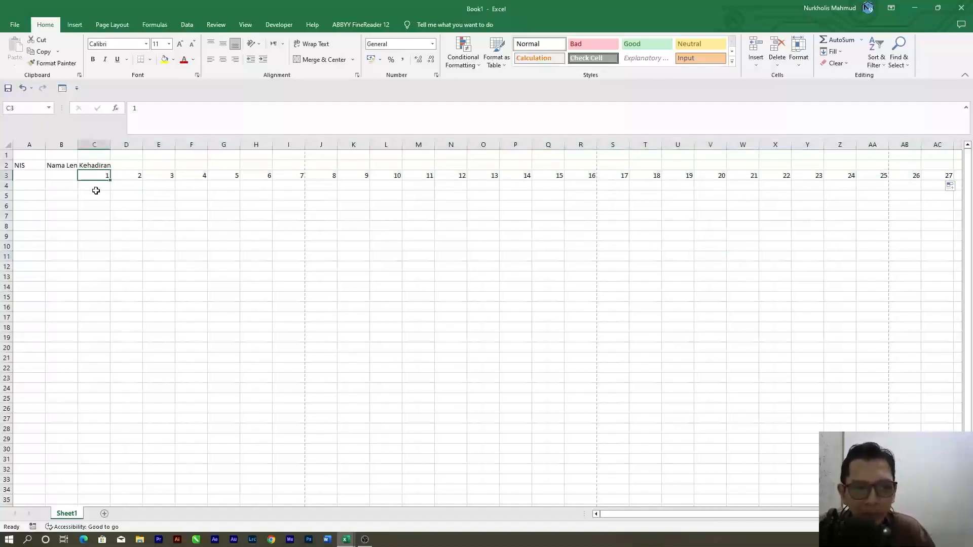
{"action": "left_click", "coordinate": [164, 196]}
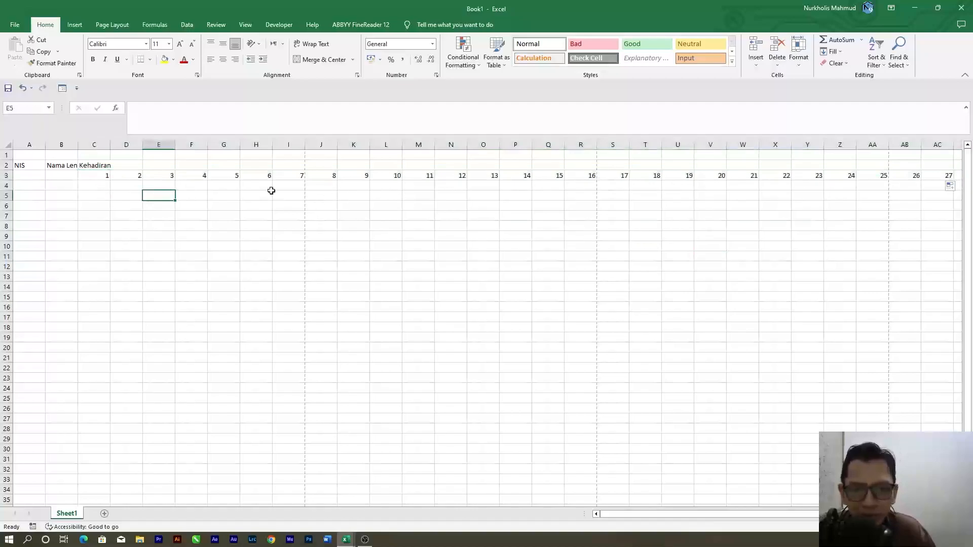
{"action": "left_click", "coordinate": [106, 176]}
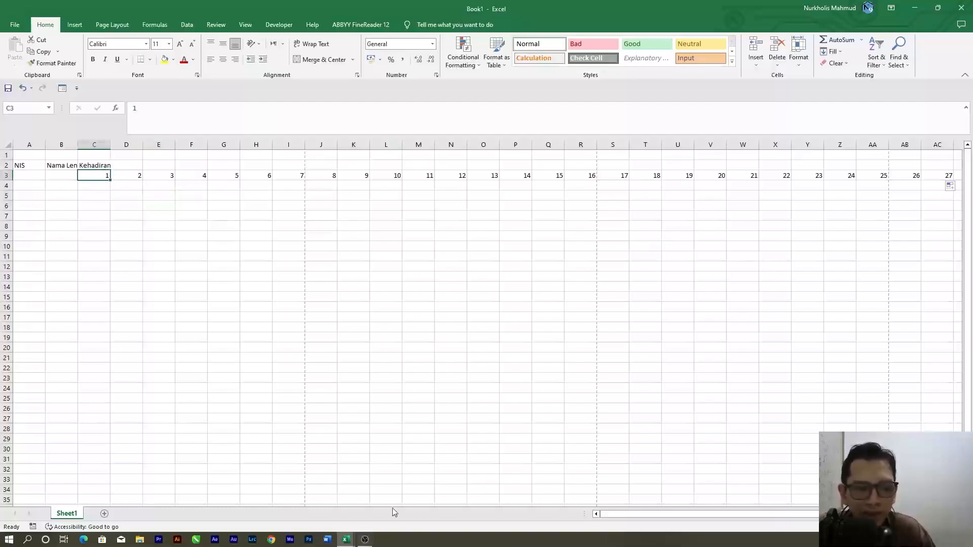
Step: Examine the widths of day columns 1 to 31 on the ABSENPUTRI sheet of Data Induk PPTQAMBSA, and return to Book1
{"action": "mouse_move", "coordinate": [350, 536]}
{"action": "left_click", "coordinate": [405, 487]}
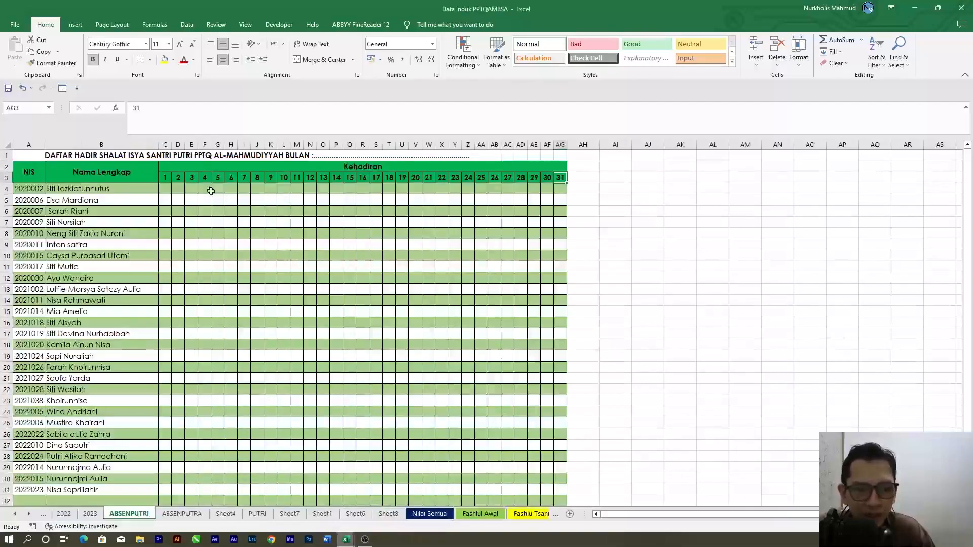
{"action": "left_click_drag", "start_coordinate": [168, 193], "coordinate": [558, 190]}
{"action": "left_click", "coordinate": [323, 265]}
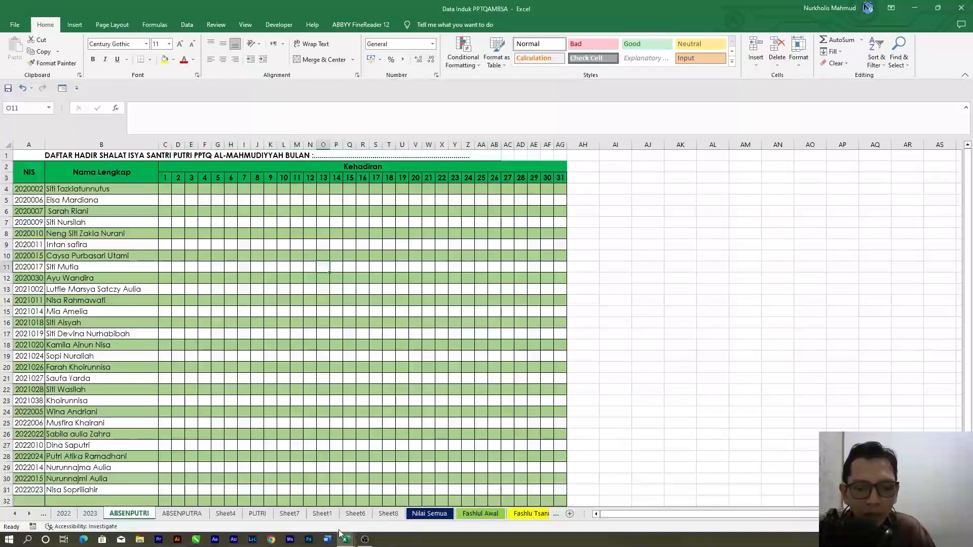
{"action": "mouse_move", "coordinate": [346, 542]}
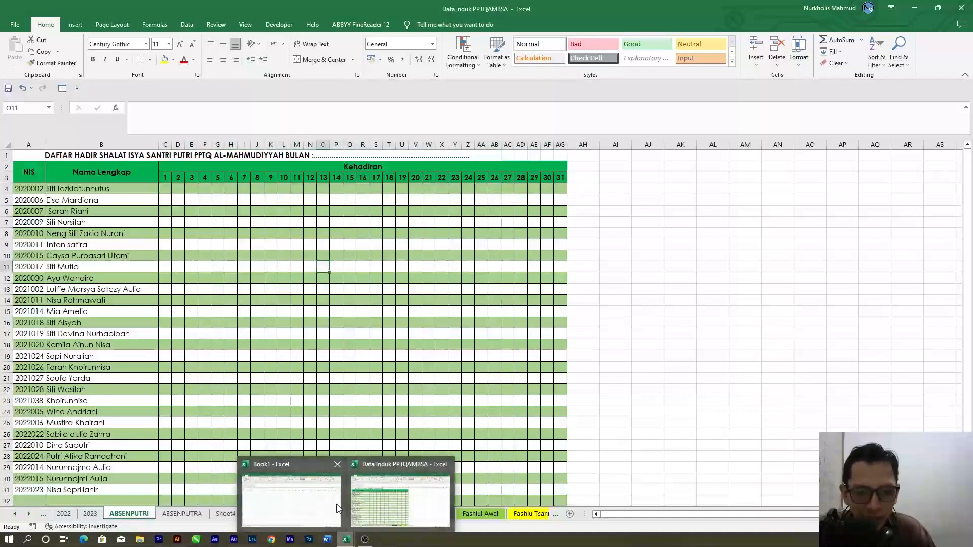
{"action": "left_click", "coordinate": [294, 494]}
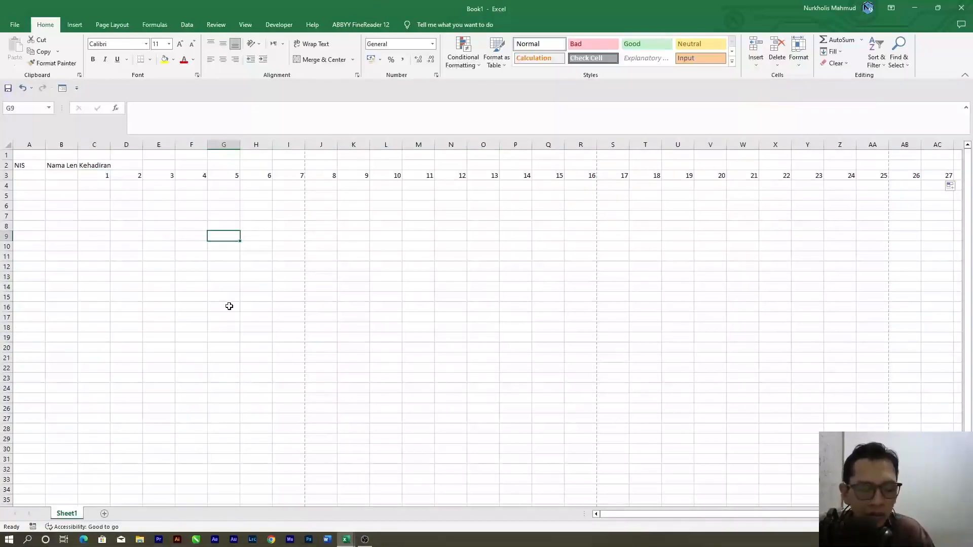
Step: AutoFit the width of all columns in Sheet1 to their contents
{"action": "key", "text": "ctrl+a"}
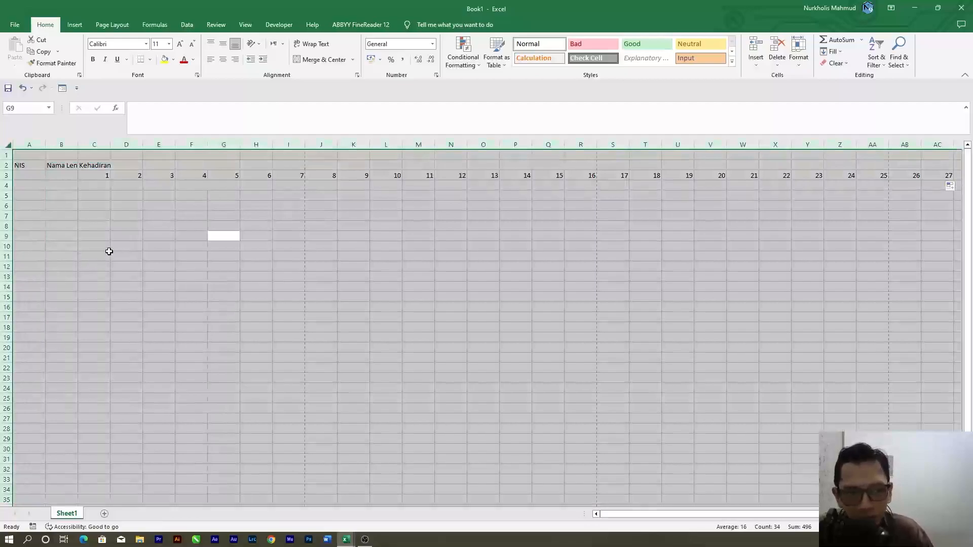
{"action": "double_click", "coordinate": [142, 145]}
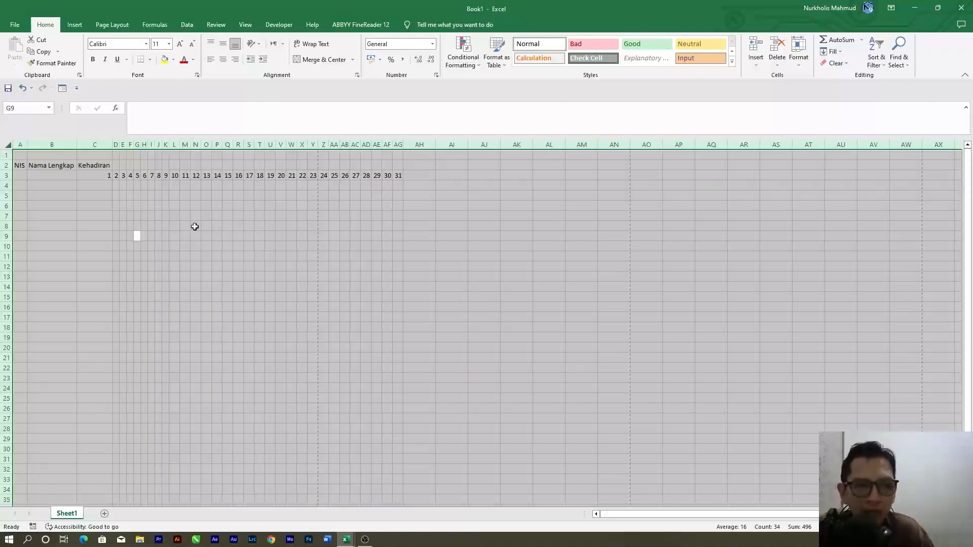
{"action": "left_click", "coordinate": [110, 185]}
{"action": "left_click", "coordinate": [116, 188]}
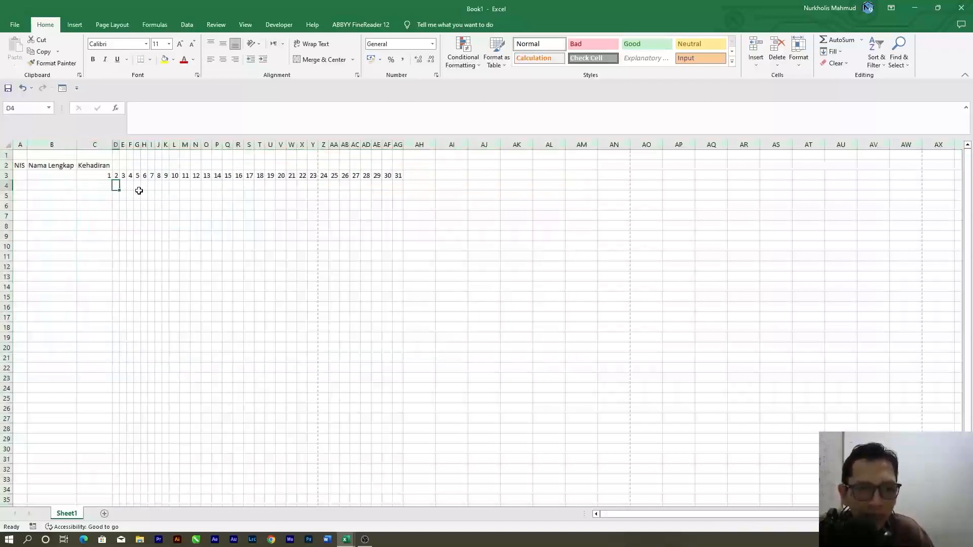
Step: Compare the widths of the columns beneath the day numbers and undo the column AutoFit
{"action": "left_click_drag", "start_coordinate": [186, 188], "coordinate": [398, 186]}
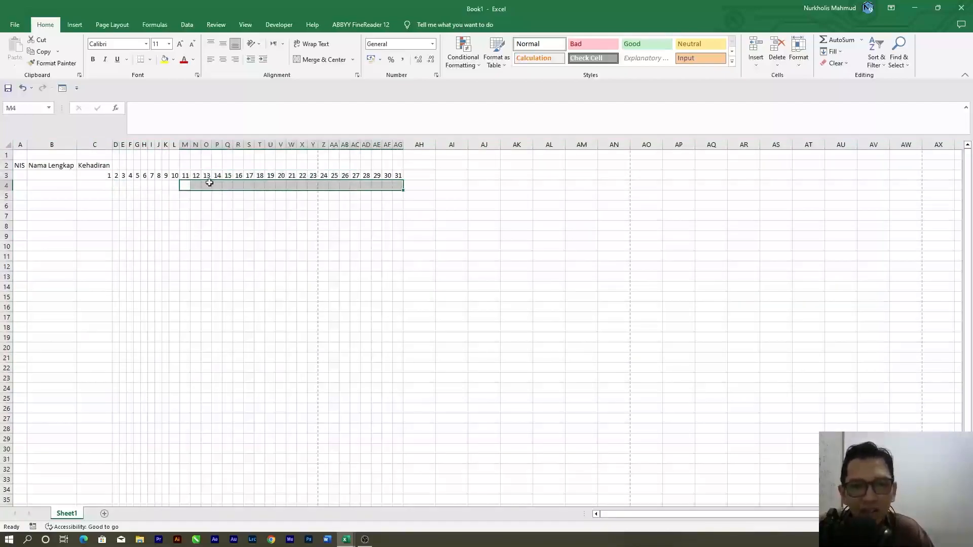
{"action": "left_click", "coordinate": [116, 186]}
{"action": "left_click_drag", "start_coordinate": [253, 185], "coordinate": [390, 185]}
{"action": "left_click", "coordinate": [358, 202]}
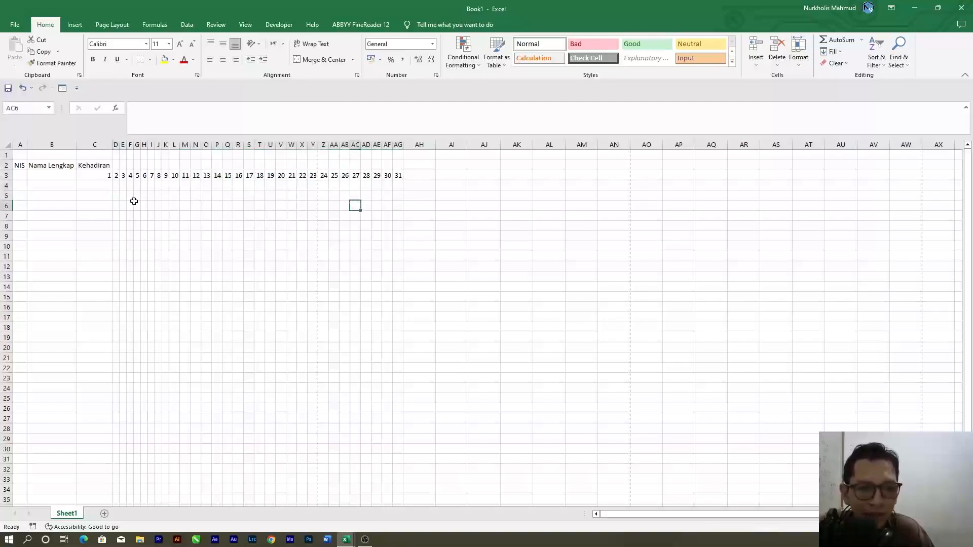
{"action": "left_click_drag", "start_coordinate": [116, 185], "coordinate": [398, 185]}
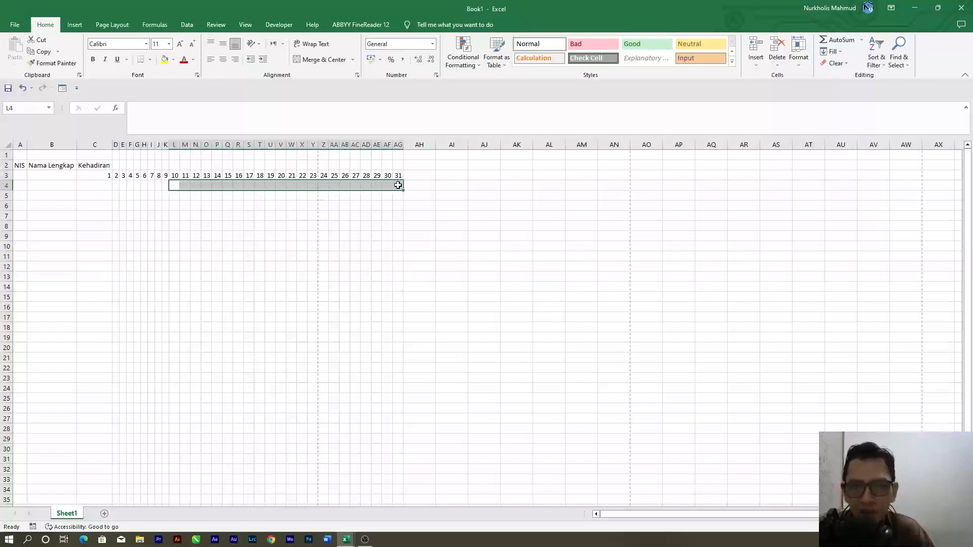
{"action": "left_click", "coordinate": [302, 235]}
{"action": "key", "text": "ctrl+z"}
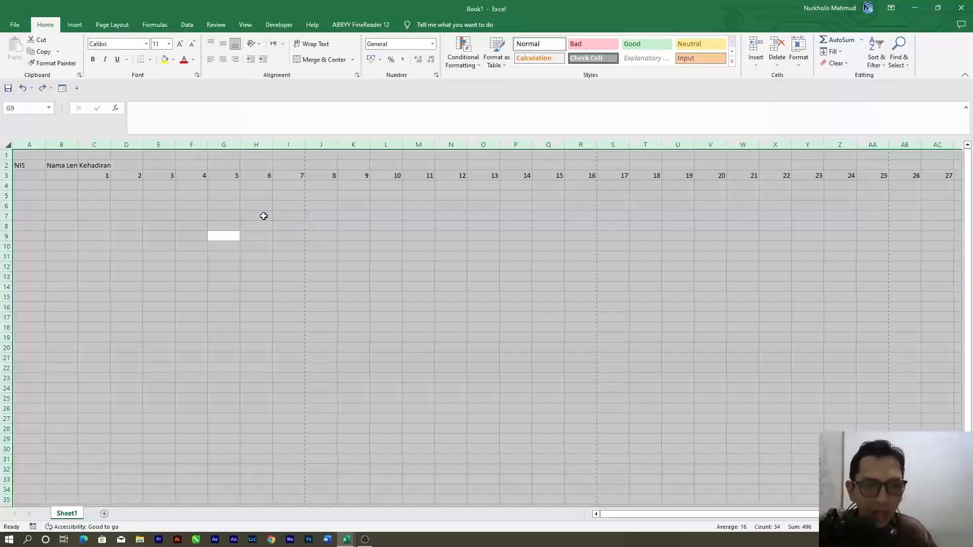
{"action": "left_click", "coordinate": [225, 208]}
Step: Set the width of the day columns 1 to 31 (C3:AG3) to 3
{"action": "left_click_drag", "start_coordinate": [98, 174], "coordinate": [862, 175]}
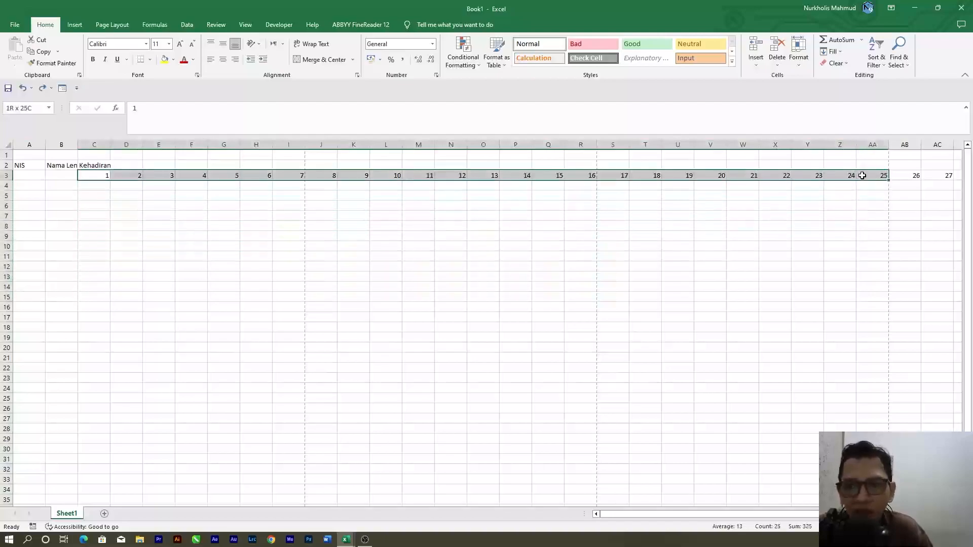
{"action": "left_click", "coordinate": [484, 236]}
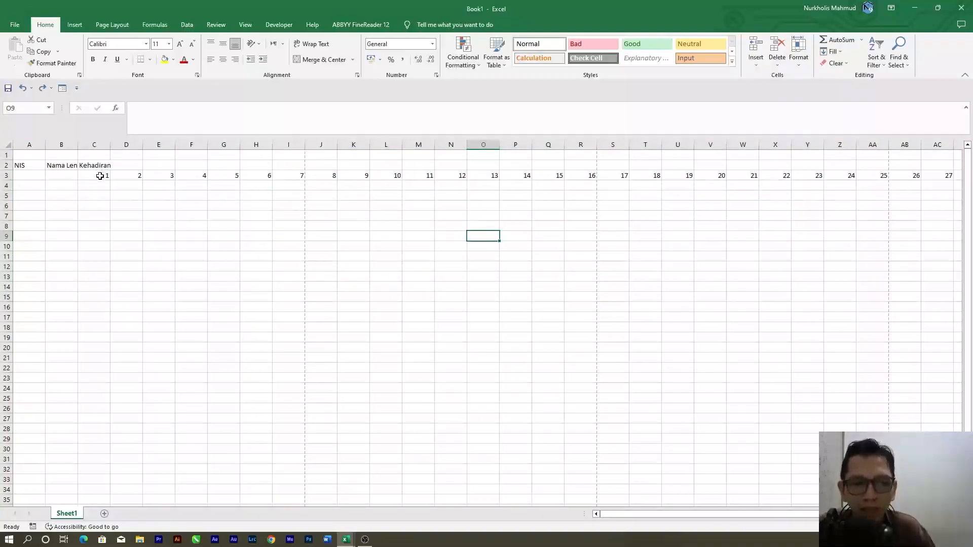
{"action": "left_click_drag", "start_coordinate": [99, 176], "coordinate": [915, 175]}
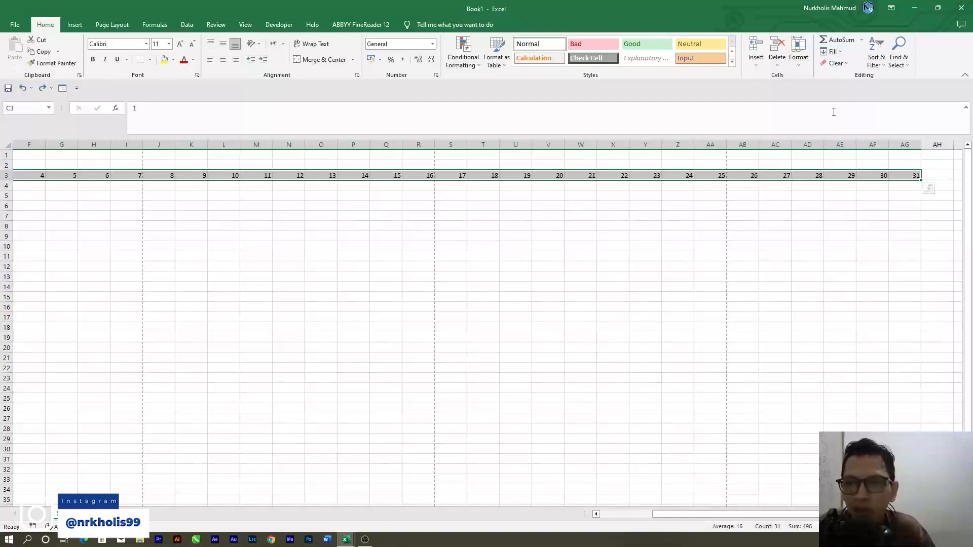
{"action": "left_click", "coordinate": [794, 62]}
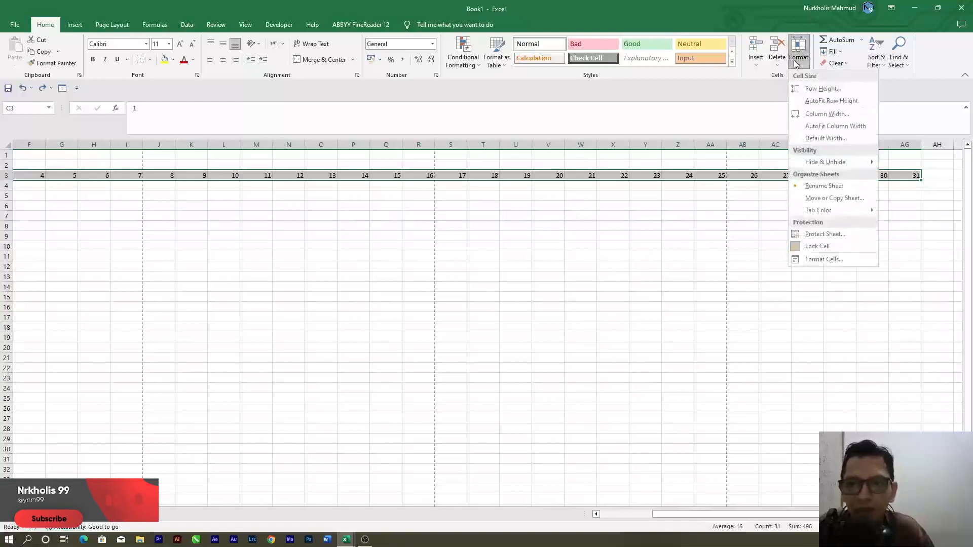
{"action": "left_click", "coordinate": [817, 115]}
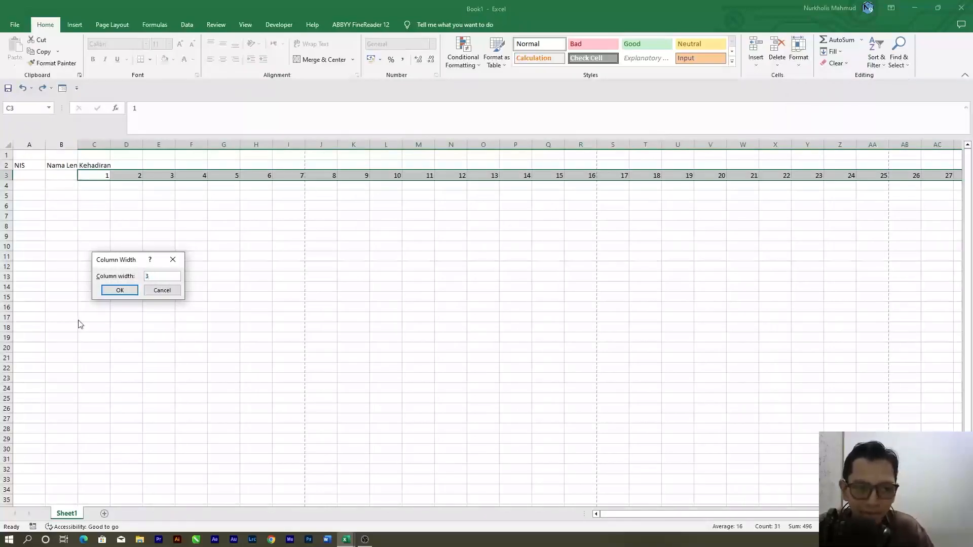
{"action": "left_click", "coordinate": [116, 294]}
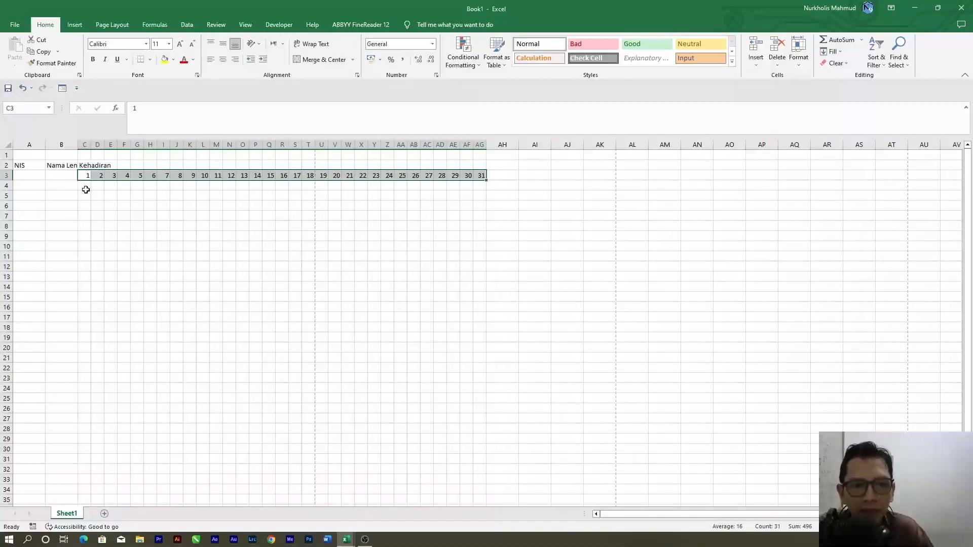
Step: Try a column width of 2 for the day columns and set it back to 3
{"action": "left_click", "coordinate": [799, 53]}
{"action": "left_click", "coordinate": [802, 114]}
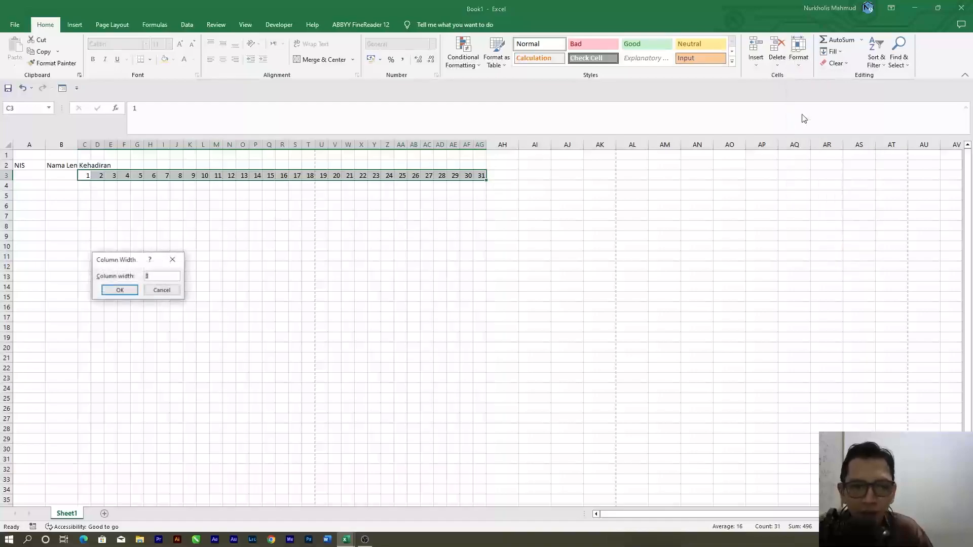
{"action": "type", "text": "2"}
{"action": "left_click", "coordinate": [113, 290]}
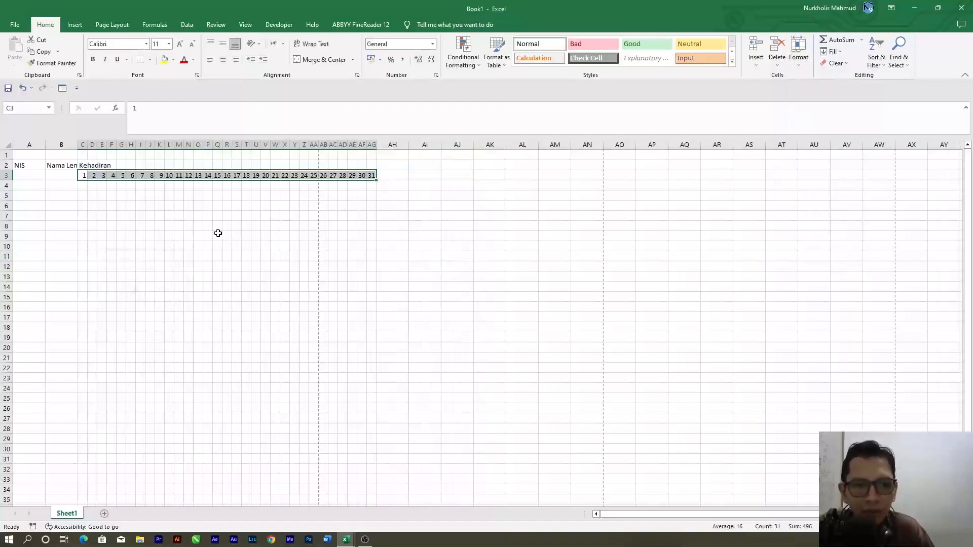
{"action": "left_click", "coordinate": [799, 53]}
{"action": "left_click", "coordinate": [801, 114]}
{"action": "type", "text": "3"}
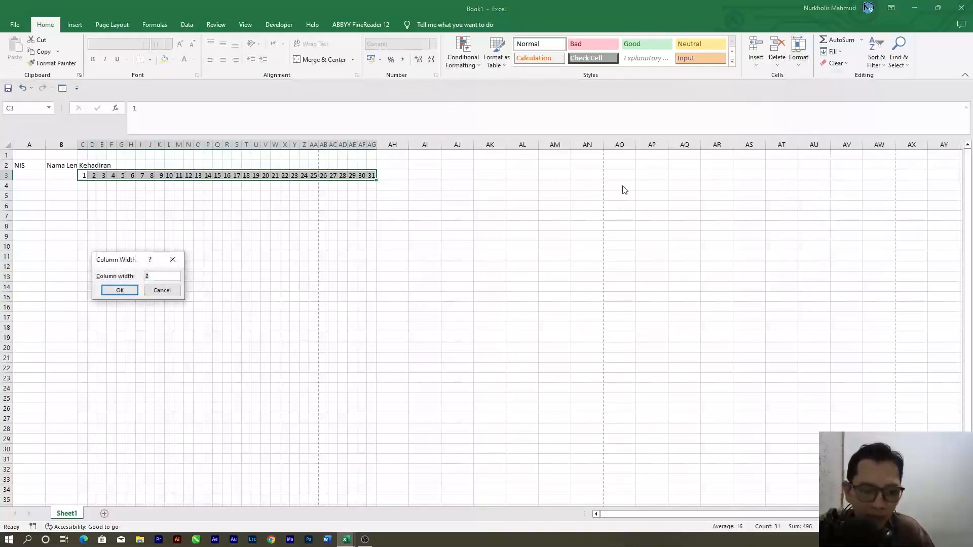
{"action": "left_click", "coordinate": [119, 290]}
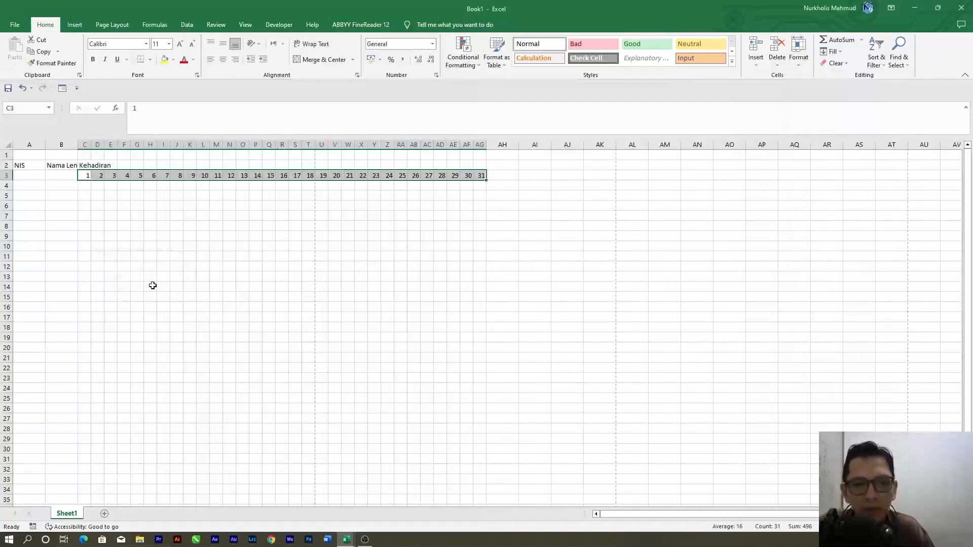
{"action": "left_click", "coordinate": [171, 218]}
Step: Merge and center the Kehadiran heading across C2:AG2, above all the day numbers
{"action": "left_click", "coordinate": [88, 165]}
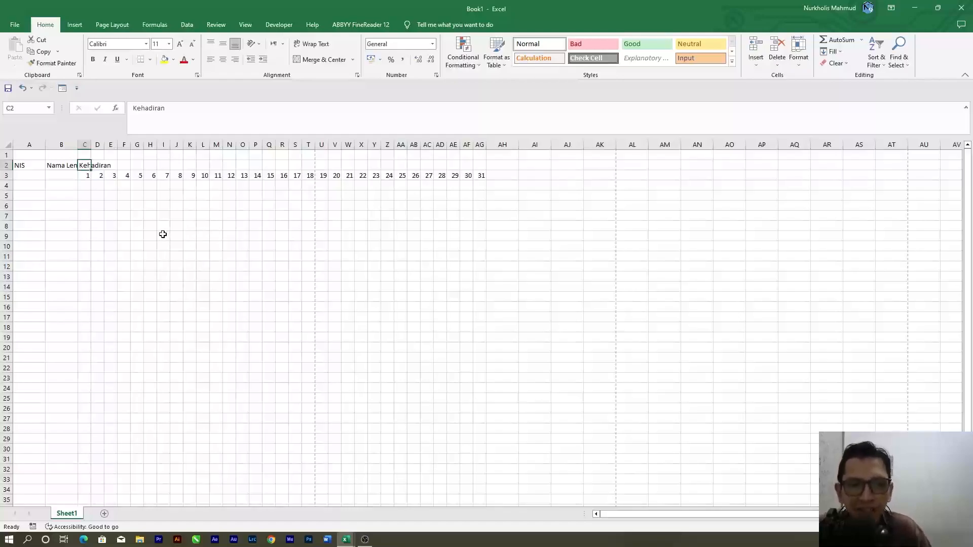
{"action": "left_click_drag", "start_coordinate": [84, 166], "coordinate": [473, 162]}
{"action": "left_click", "coordinate": [85, 166]}
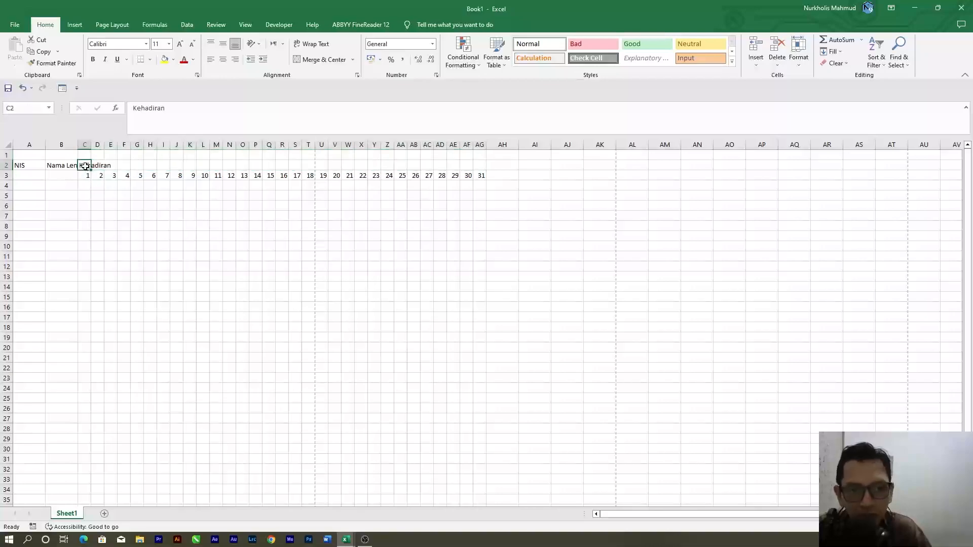
{"action": "left_click_drag", "start_coordinate": [85, 165], "coordinate": [482, 167]}
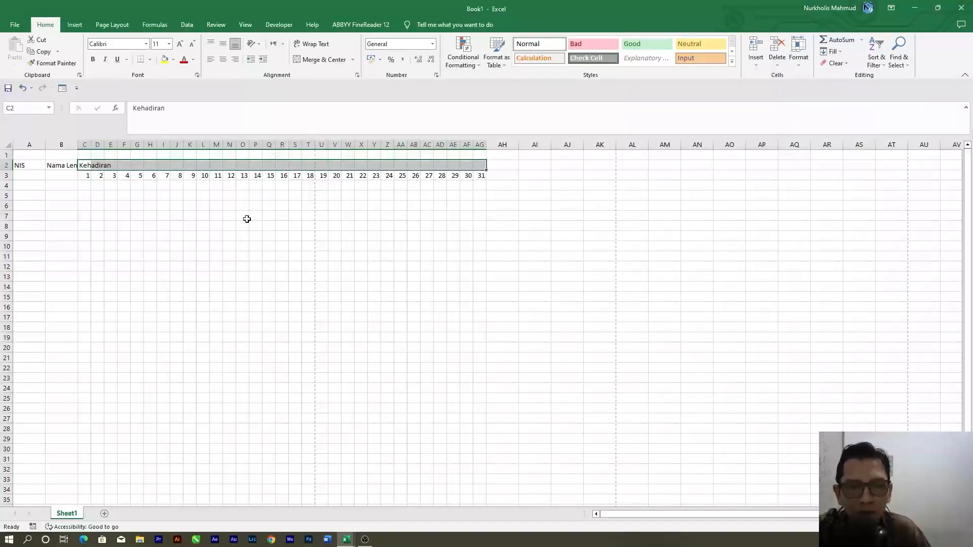
{"action": "left_click", "coordinate": [321, 61]}
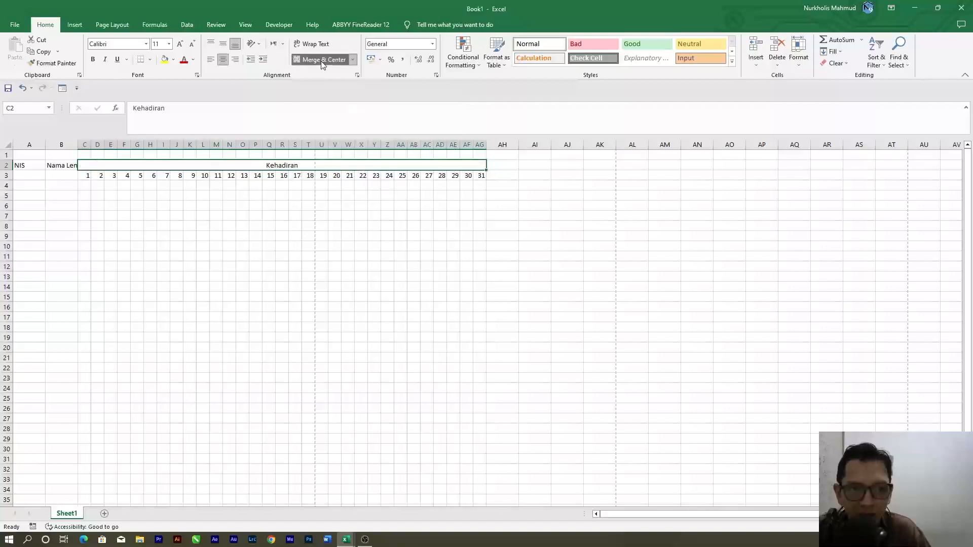
{"action": "left_click", "coordinate": [211, 218]}
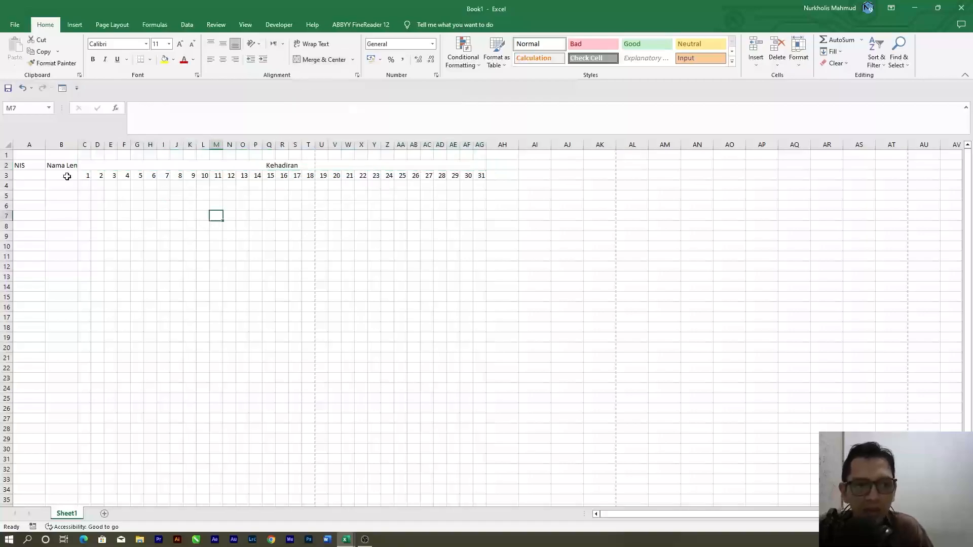
Step: AutoFit the width of column B to the Nama Lengkap heading
{"action": "left_click", "coordinate": [96, 164]}
{"action": "left_click", "coordinate": [334, 216]}
{"action": "left_click", "coordinate": [182, 246]}
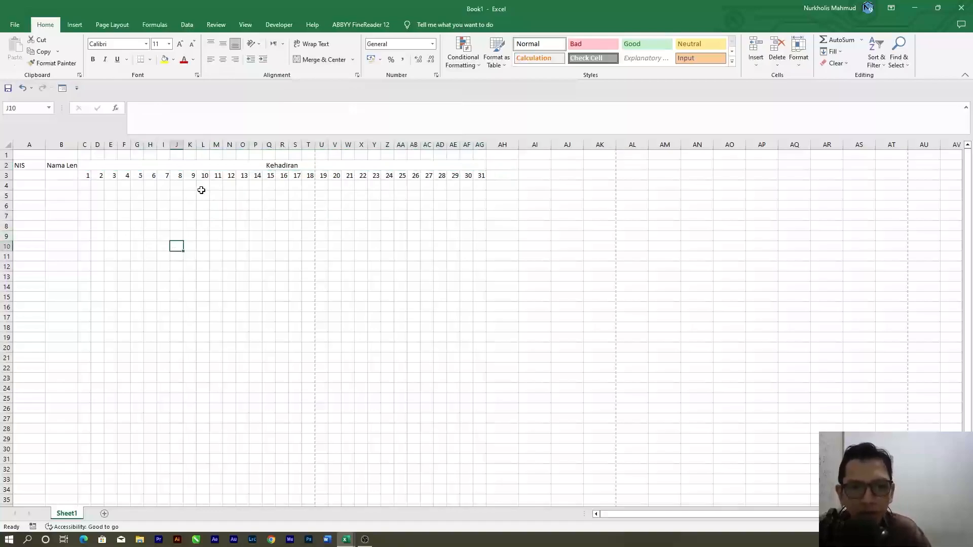
{"action": "double_click", "coordinate": [77, 146]}
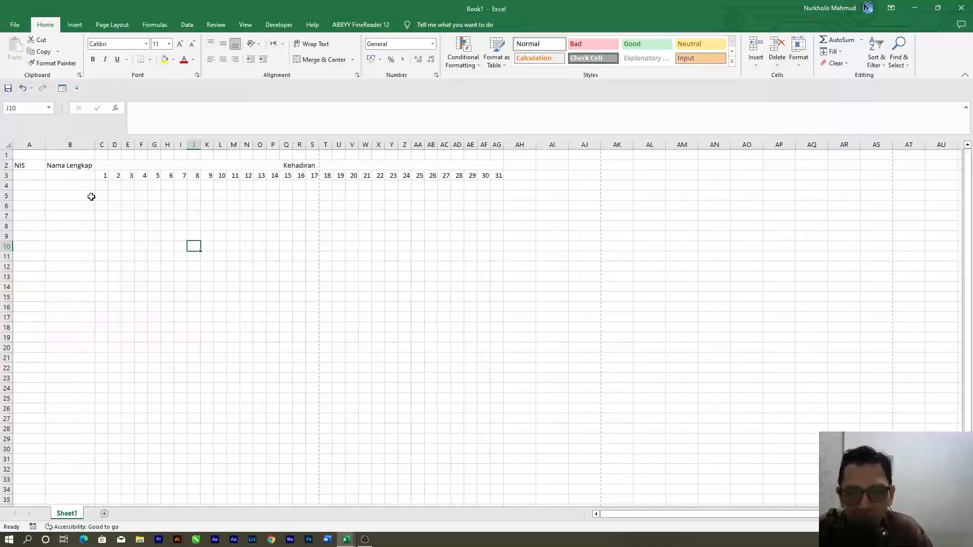
Step: Try narrowing column A to fit the NIS heading and undo the width changes
{"action": "double_click", "coordinate": [46, 142]}
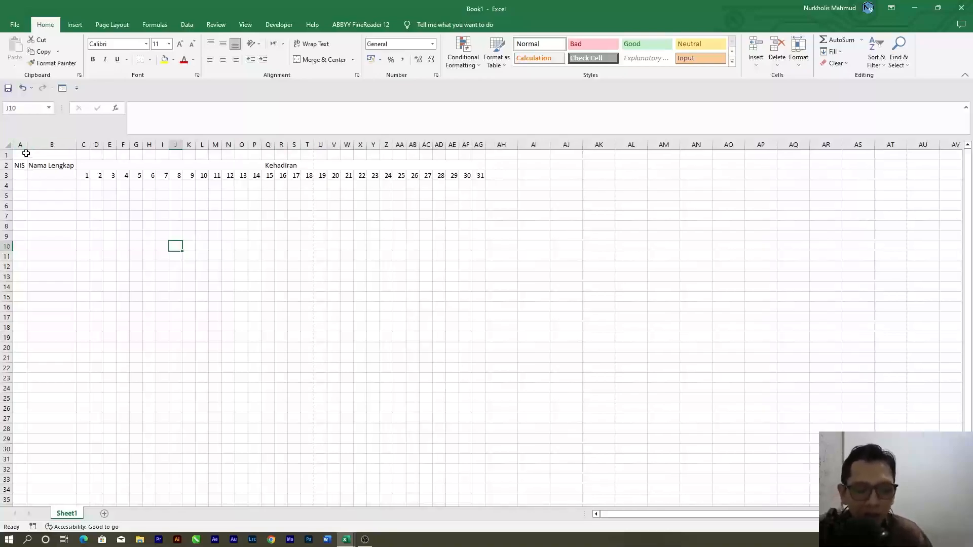
{"action": "key", "text": "ctrl+z"}
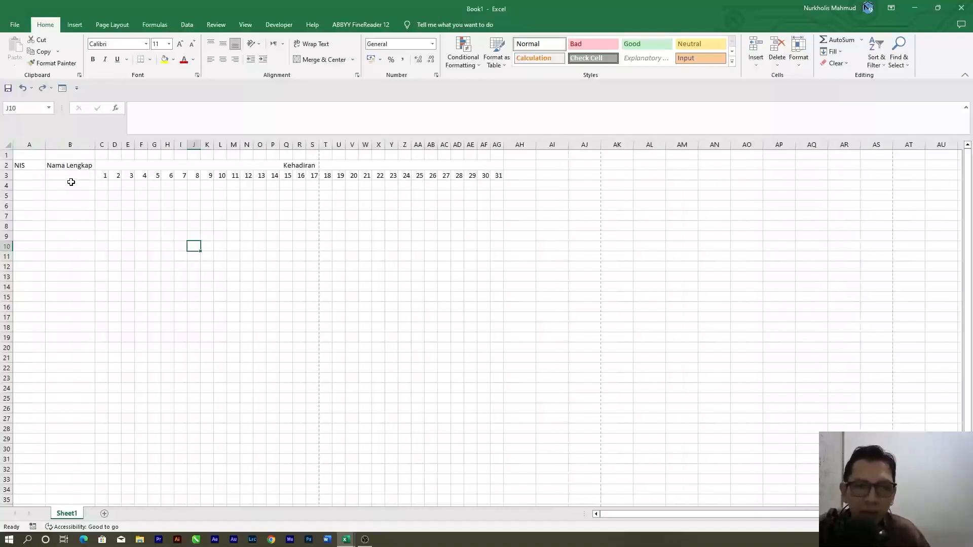
{"action": "left_click_drag", "start_coordinate": [46, 147], "coordinate": [27, 147]}
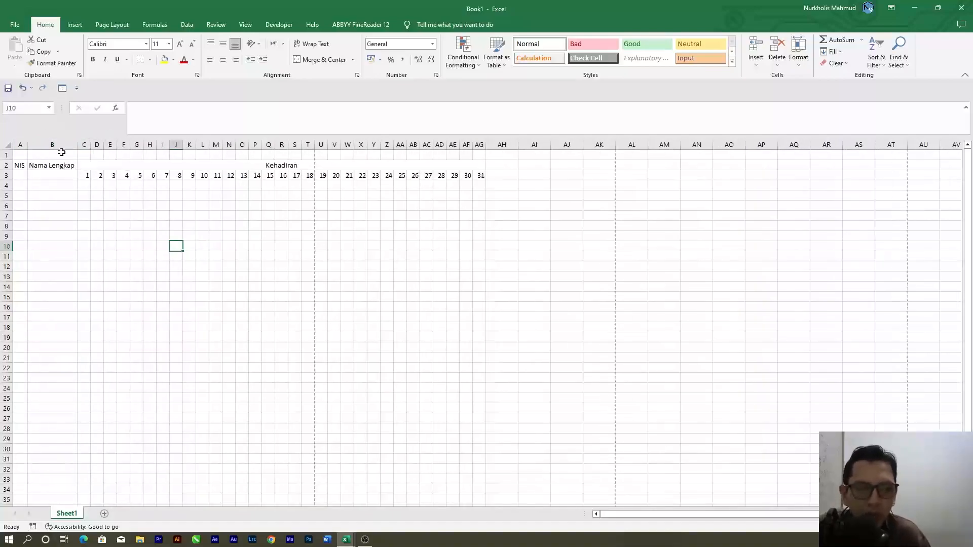
{"action": "key", "text": "ctrl+z"}
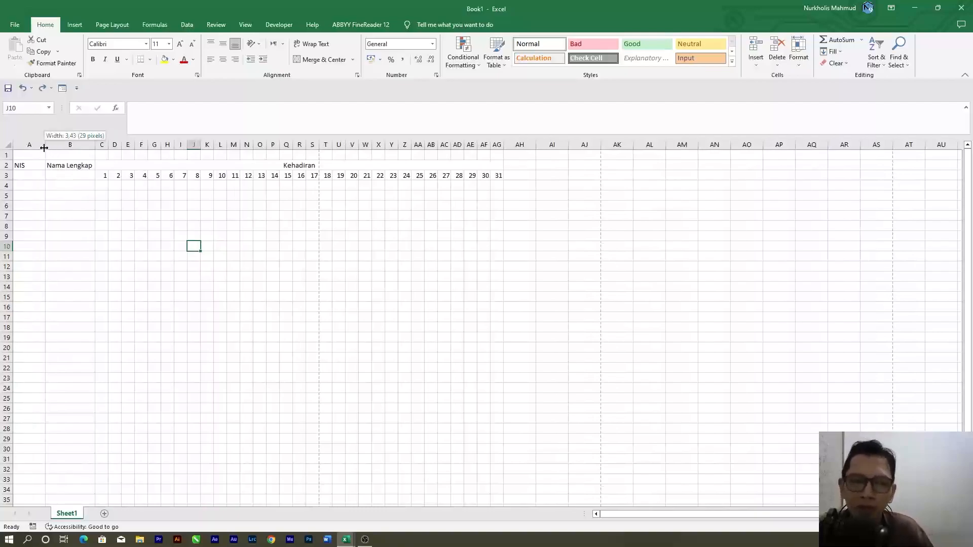
{"action": "key", "text": "ctrl+y"}
{"action": "key", "text": "ctrl+z"}
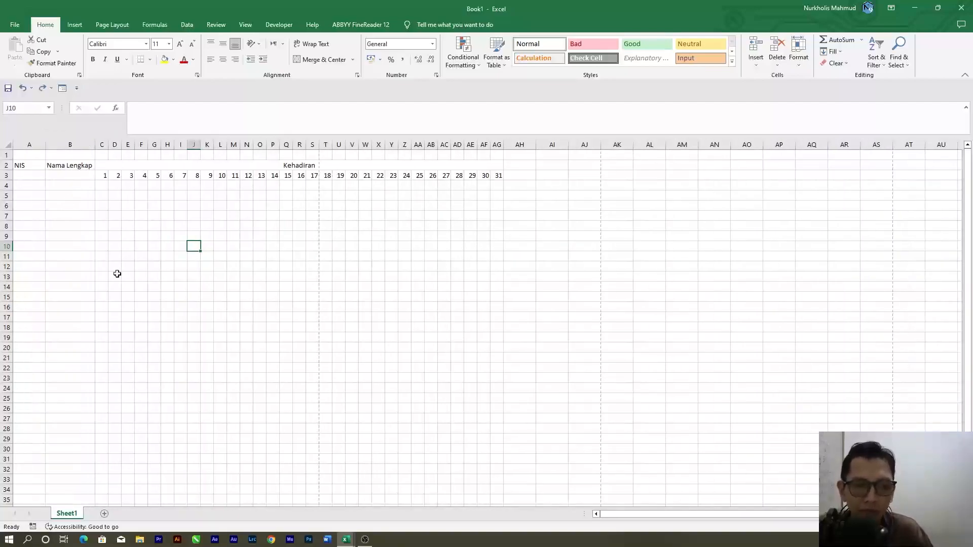
Step: Try merging and centering the Nama Lengkap cells B2:B3 and the NIS cells A2:A3, and undo both merges
{"action": "left_click", "coordinate": [82, 177]}
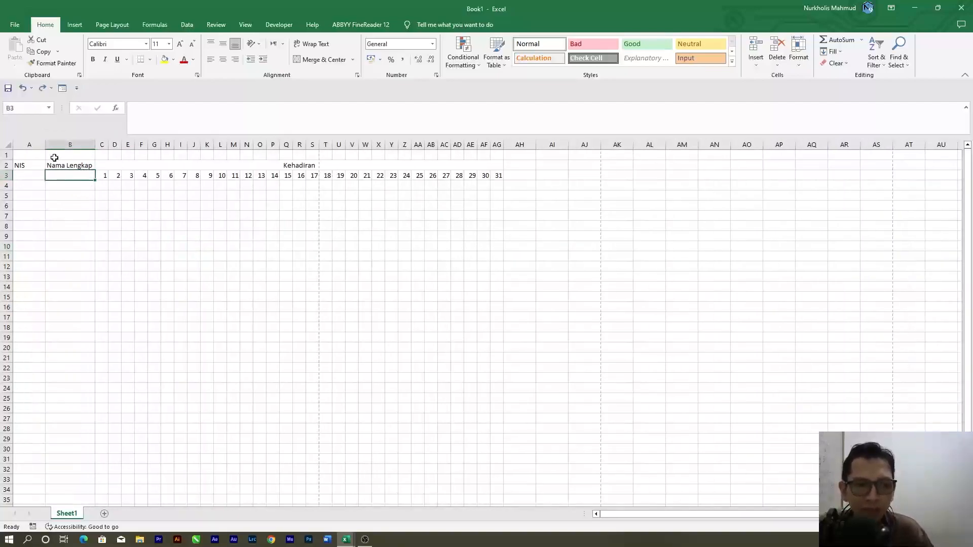
{"action": "left_click_drag", "start_coordinate": [78, 166], "coordinate": [83, 173]}
{"action": "left_click", "coordinate": [173, 165]}
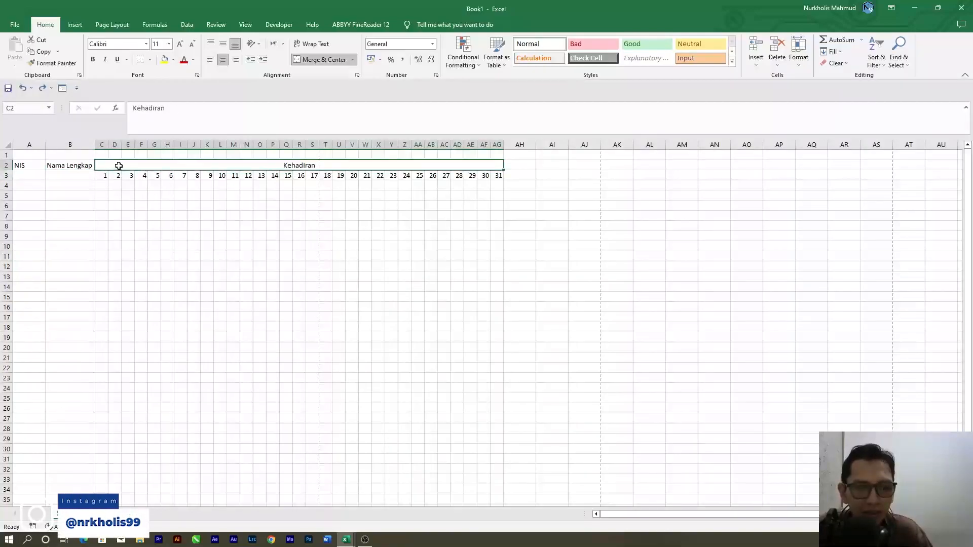
{"action": "left_click", "coordinate": [105, 176]}
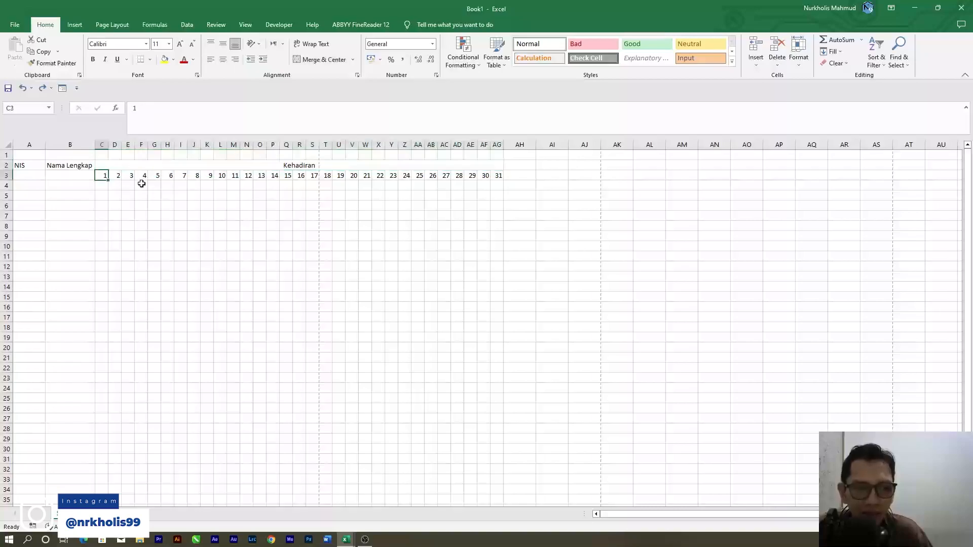
{"action": "left_click_drag", "start_coordinate": [147, 175], "coordinate": [497, 176]}
{"action": "left_click", "coordinate": [181, 216]}
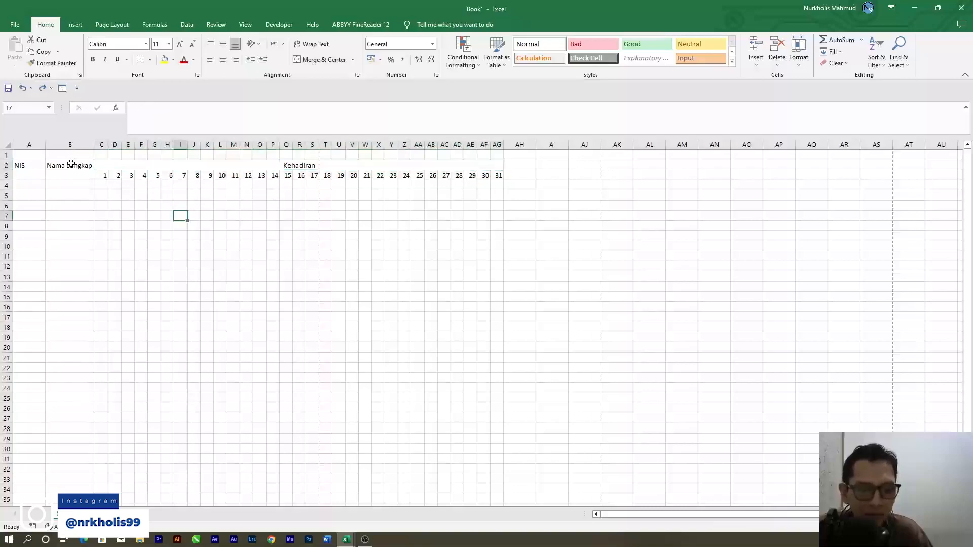
{"action": "left_click_drag", "start_coordinate": [75, 163], "coordinate": [77, 176]}
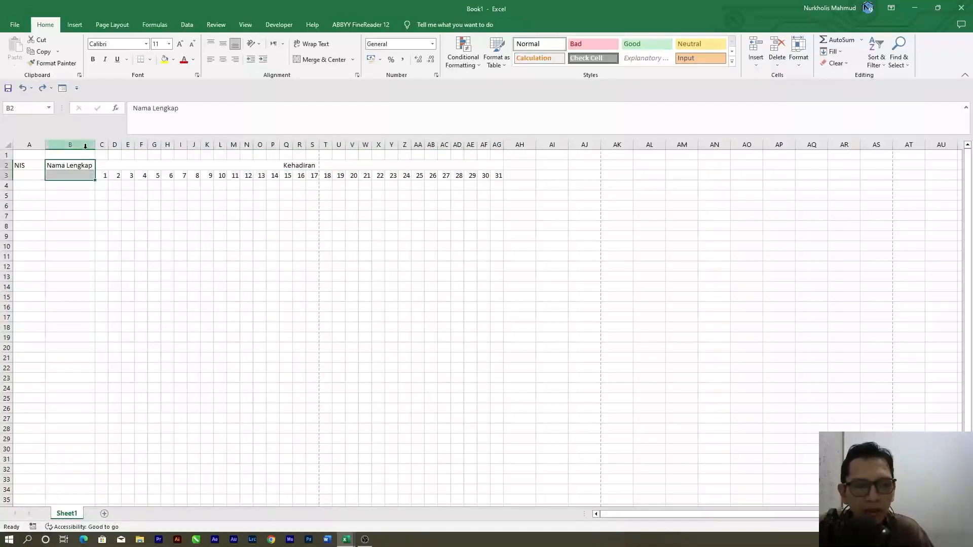
{"action": "left_click", "coordinate": [311, 59]}
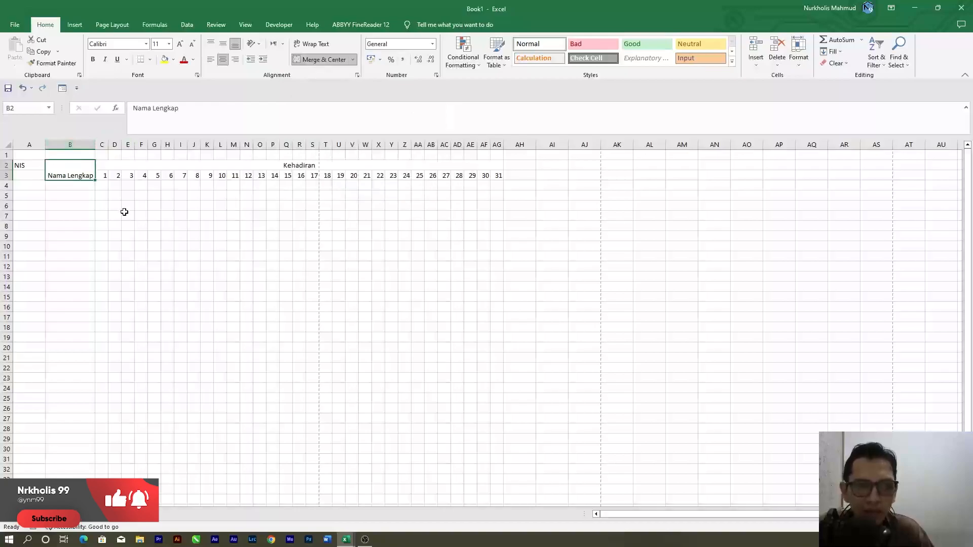
{"action": "left_click_drag", "start_coordinate": [31, 163], "coordinate": [34, 174]}
{"action": "left_click", "coordinate": [318, 59]}
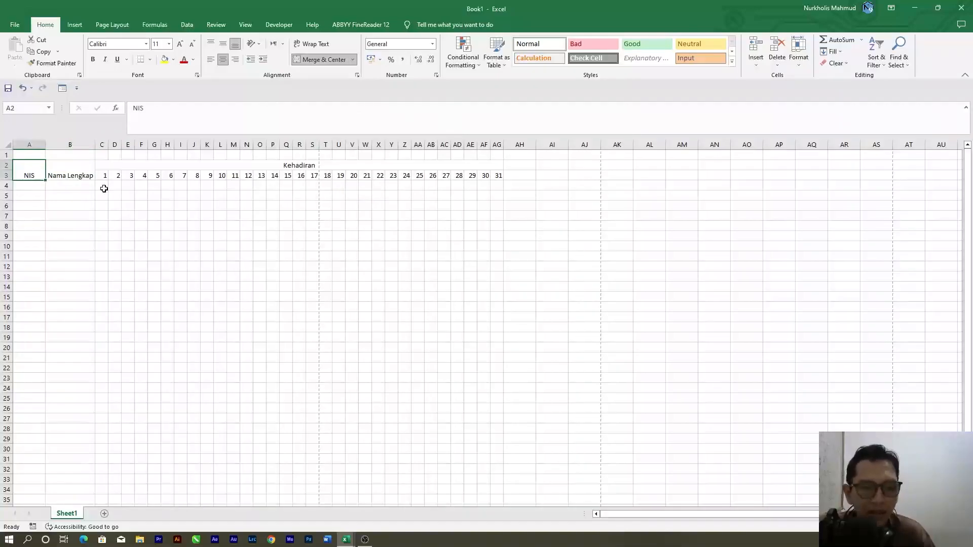
{"action": "key", "text": "ctrl+z"}
{"action": "key", "text": "ctrl+z"}
Step: Merge and center the Nama Lengkap heading over B2:B3 and the NIS heading over A2:A3
{"action": "left_click", "coordinate": [86, 165]}
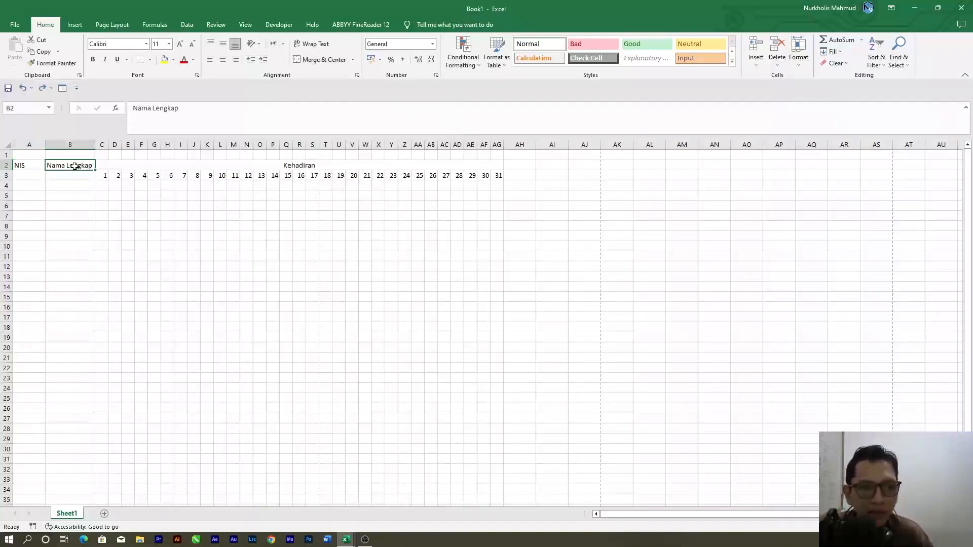
{"action": "left_click_drag", "start_coordinate": [75, 167], "coordinate": [79, 174]}
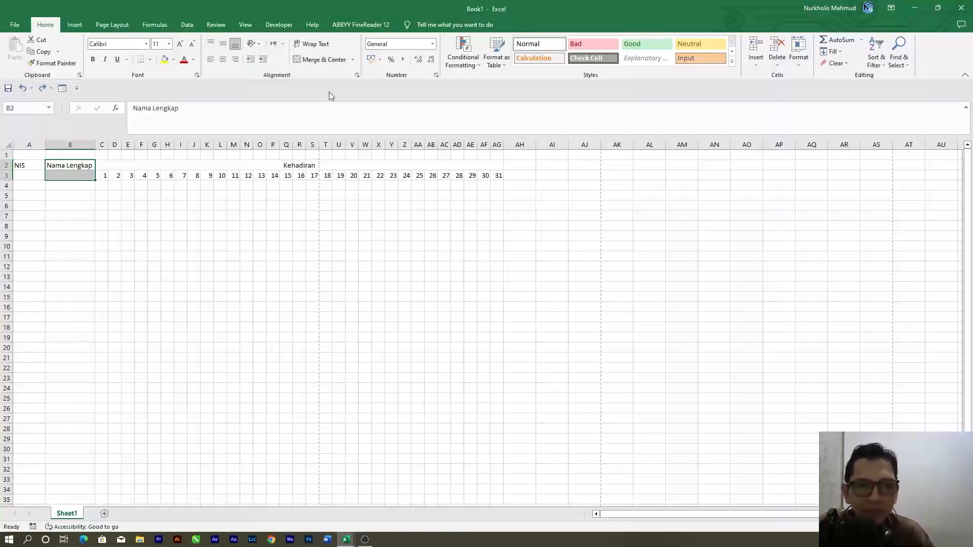
{"action": "left_click", "coordinate": [81, 169]}
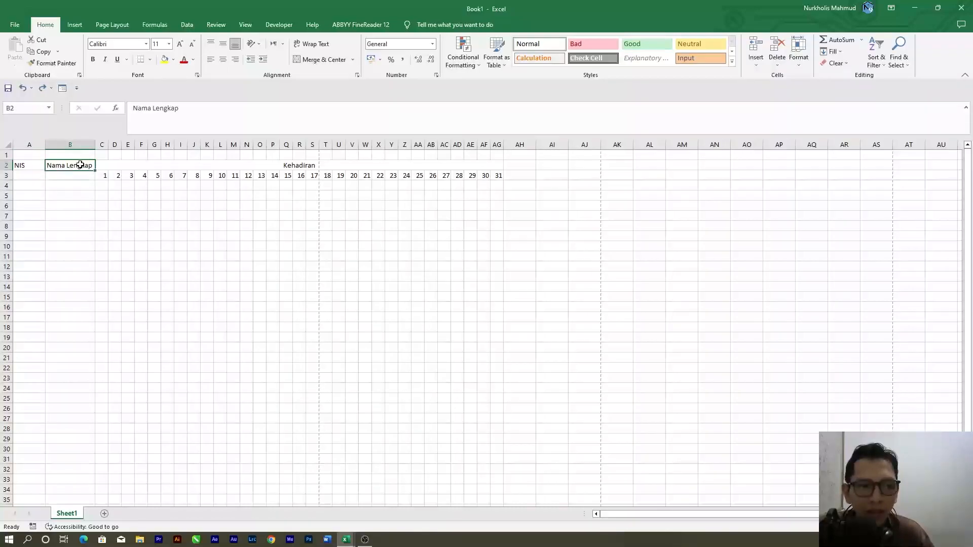
{"action": "left_click_drag", "start_coordinate": [80, 167], "coordinate": [79, 176]}
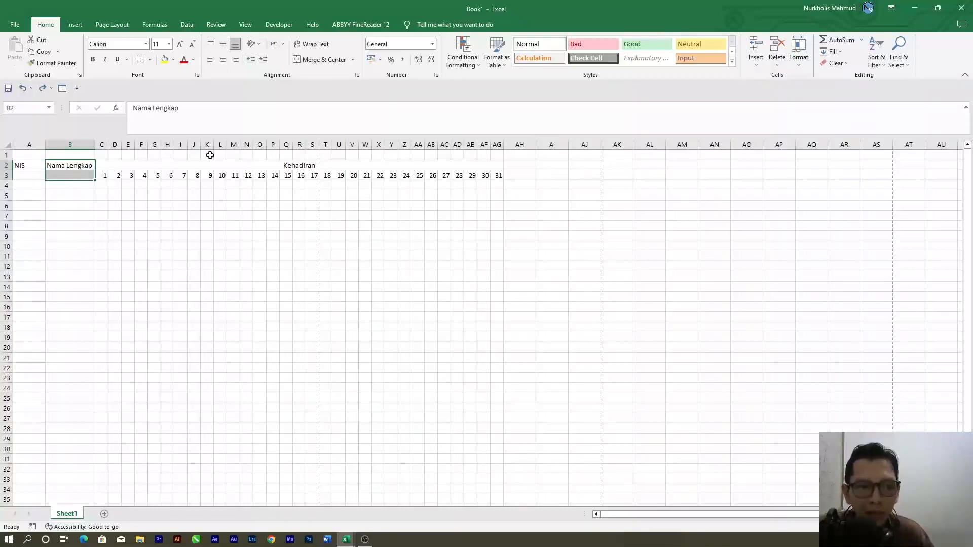
{"action": "left_click", "coordinate": [322, 59]}
{"action": "left_click_drag", "start_coordinate": [20, 166], "coordinate": [26, 176]}
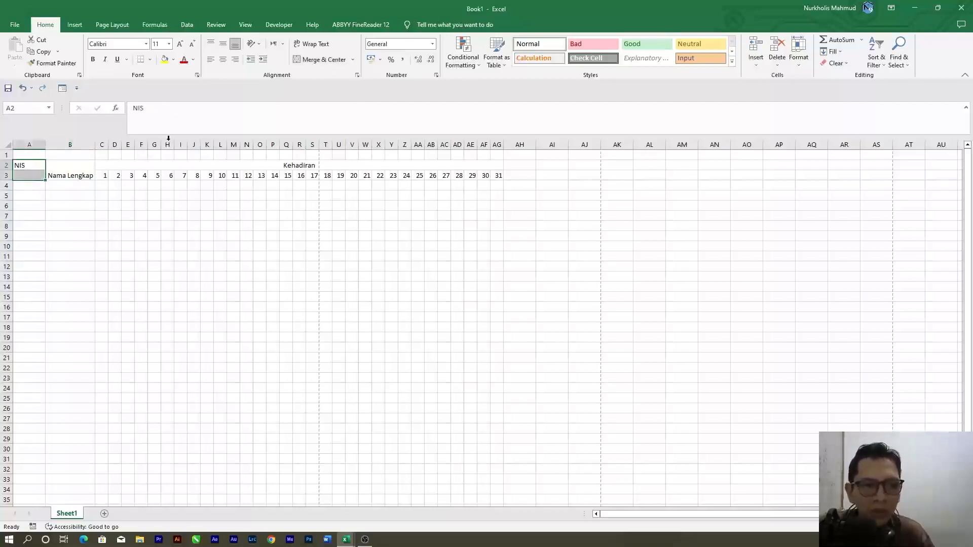
{"action": "left_click", "coordinate": [313, 61]}
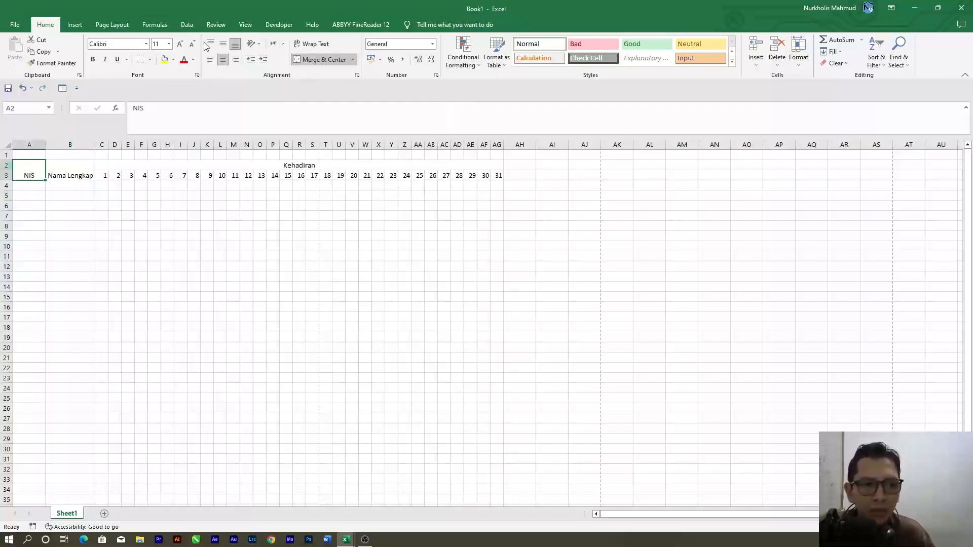
Step: Vertically center the NIS and Nama Lengkap headings within their merged cells A2:A3 and B2:B3
{"action": "left_click", "coordinate": [223, 45]}
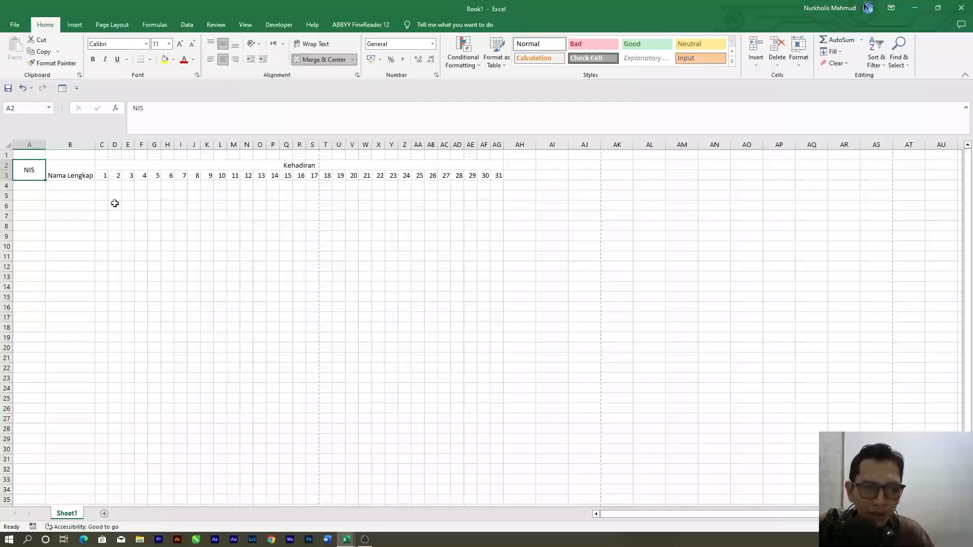
{"action": "left_click", "coordinate": [72, 171]}
{"action": "left_click", "coordinate": [224, 45]}
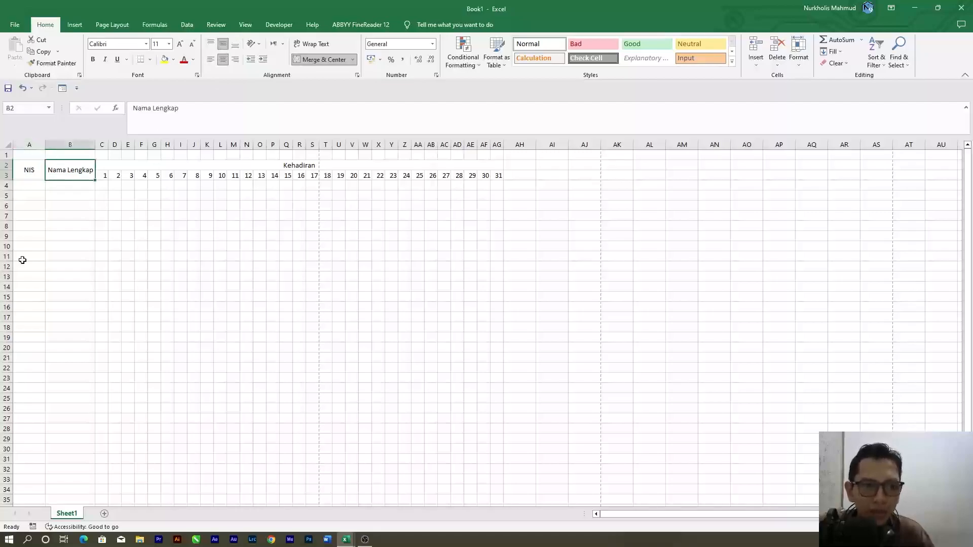
{"action": "left_click", "coordinate": [91, 204]}
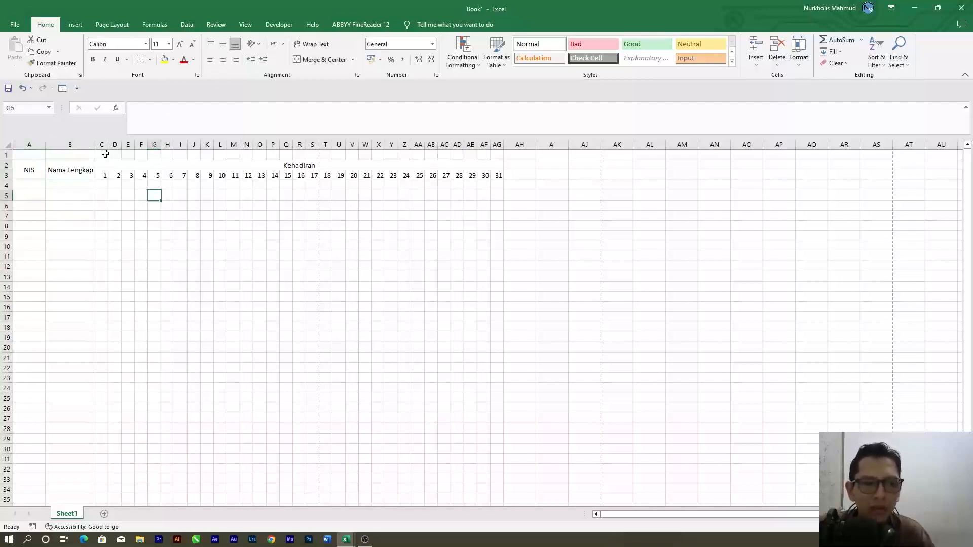
Step: Center the contents of columns C to AG both horizontally and vertically
{"action": "left_click_drag", "start_coordinate": [102, 144], "coordinate": [497, 145]}
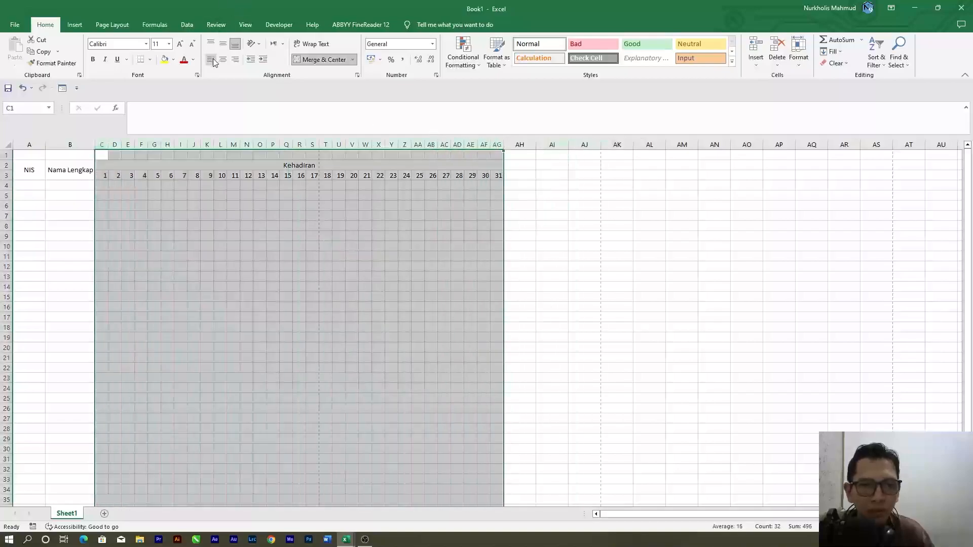
{"action": "left_click", "coordinate": [223, 59]}
{"action": "left_click", "coordinate": [222, 43]}
{"action": "left_click", "coordinate": [286, 216]}
{"action": "left_click", "coordinate": [202, 244]}
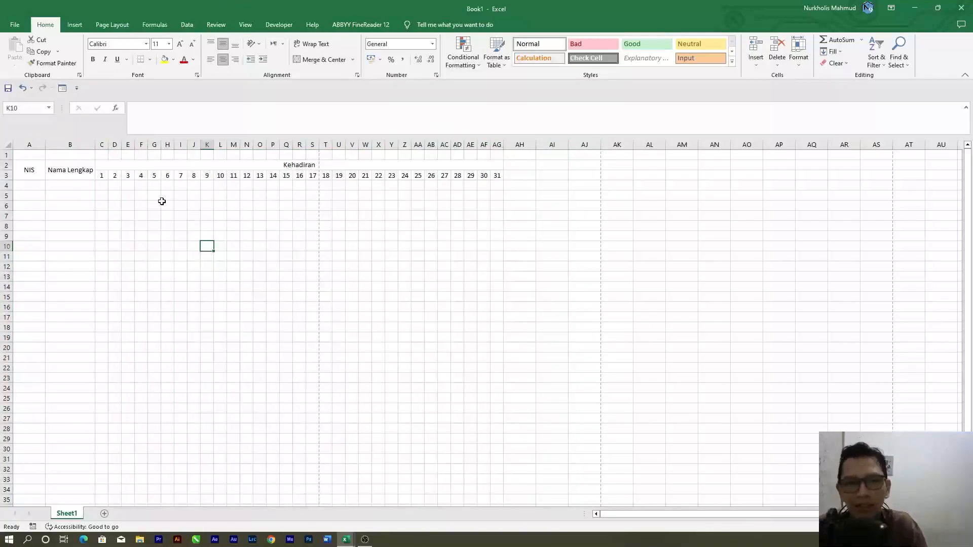
Step: Examine how the student numbers in the NIS column are built in the Data Induk PPTQAMBSA workbook, and return to Book1
{"action": "left_click", "coordinate": [39, 185]}
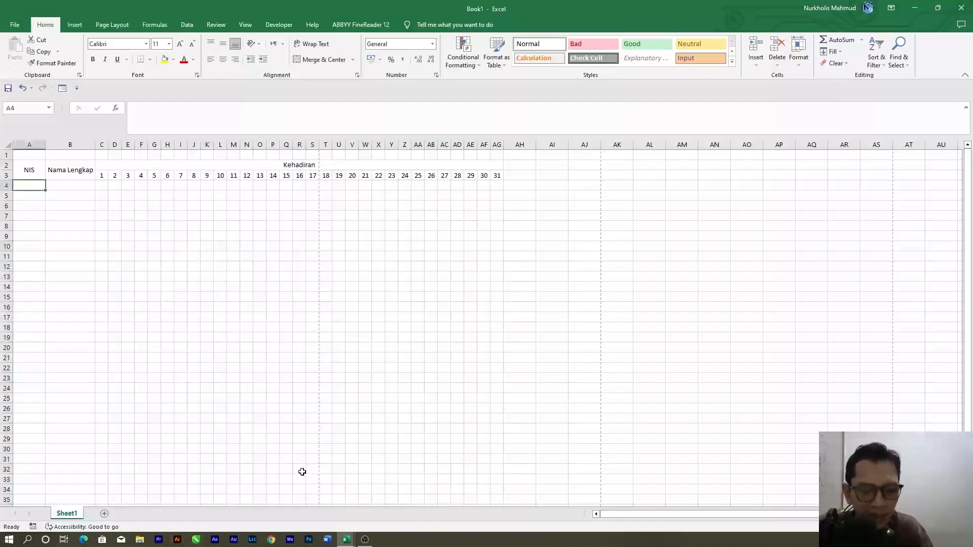
{"action": "mouse_move", "coordinate": [346, 539]}
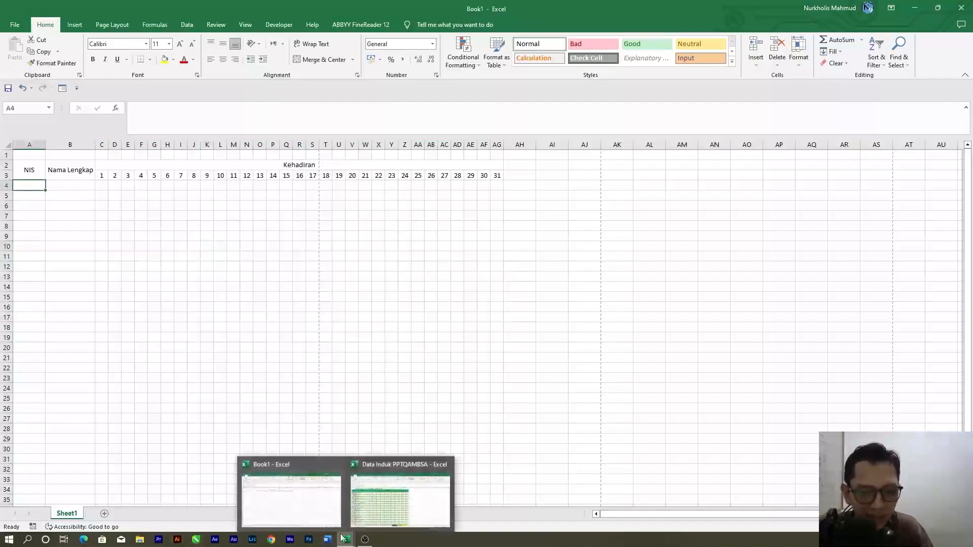
{"action": "left_click", "coordinate": [397, 499]}
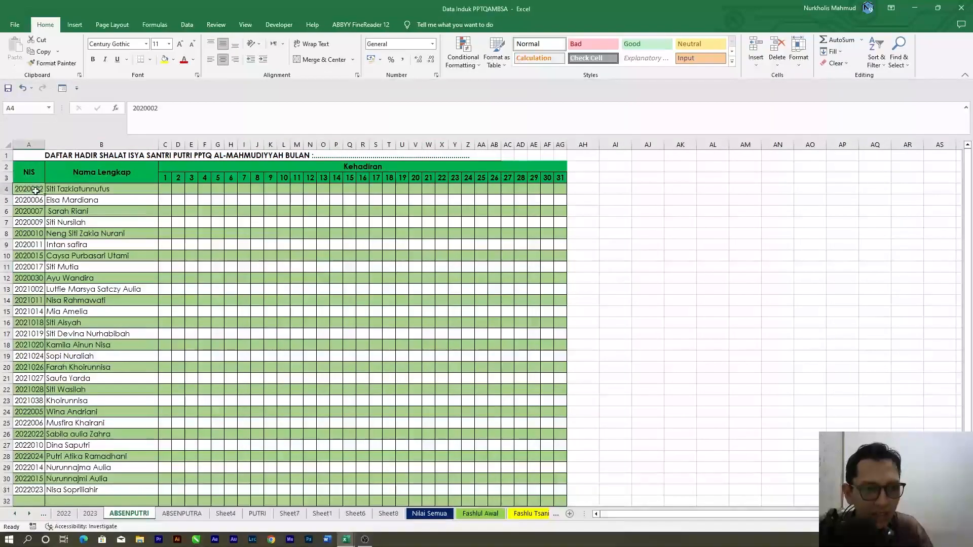
{"action": "left_click", "coordinate": [35, 211]}
{"action": "left_click_drag", "start_coordinate": [31, 277], "coordinate": [35, 296]}
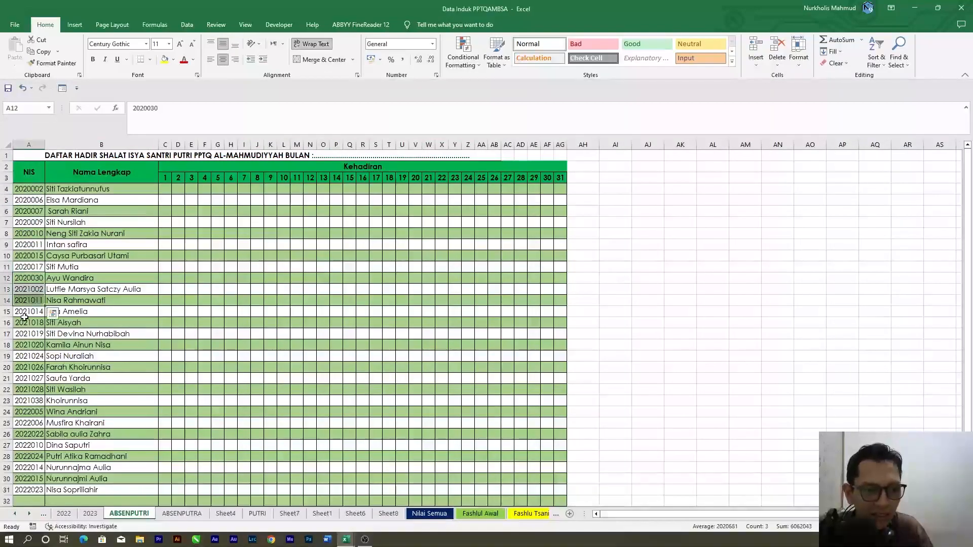
{"action": "left_click", "coordinate": [37, 442]}
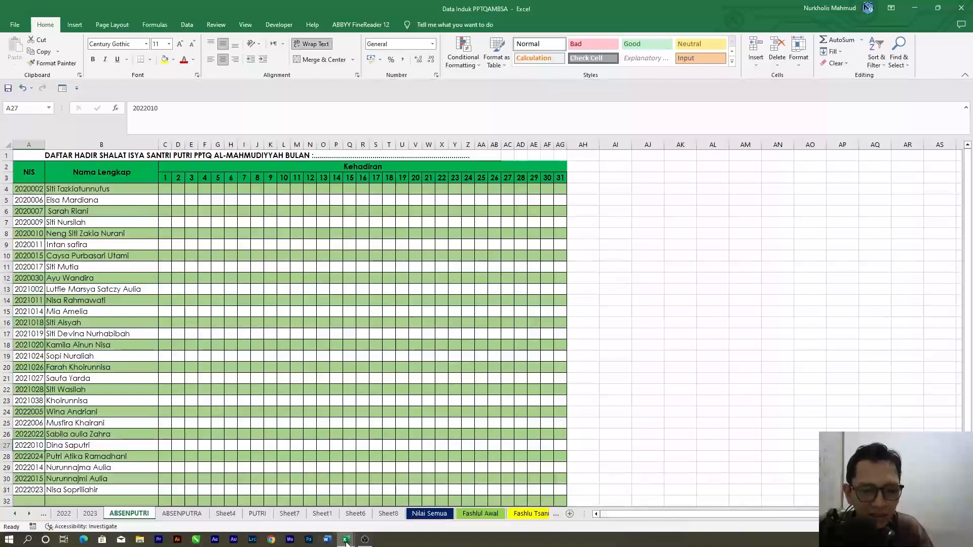
{"action": "mouse_move", "coordinate": [346, 539]}
{"action": "left_click", "coordinate": [311, 504]}
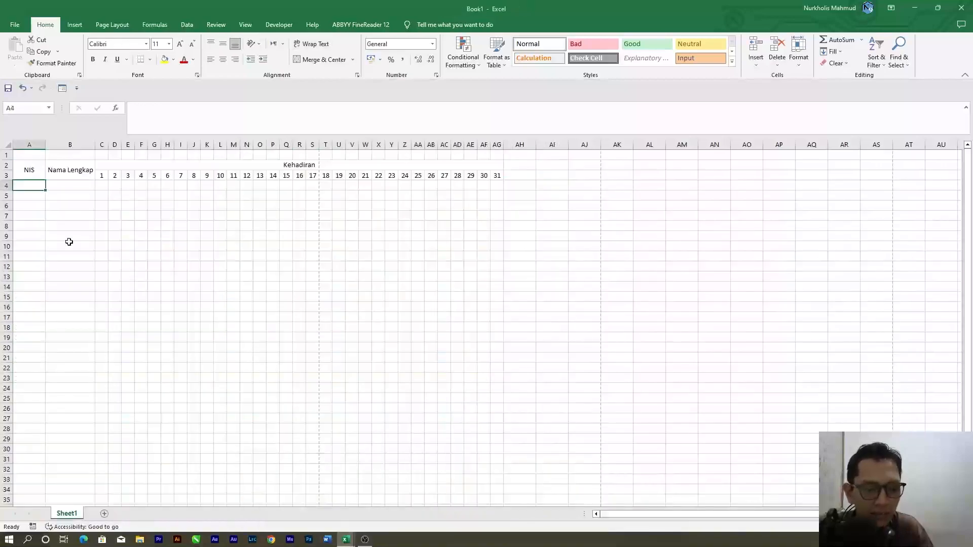
Step: Enter the first two students' ID numbers under the NIS heading, in cells A4 and A5
{"action": "type", "text": "2023001"}
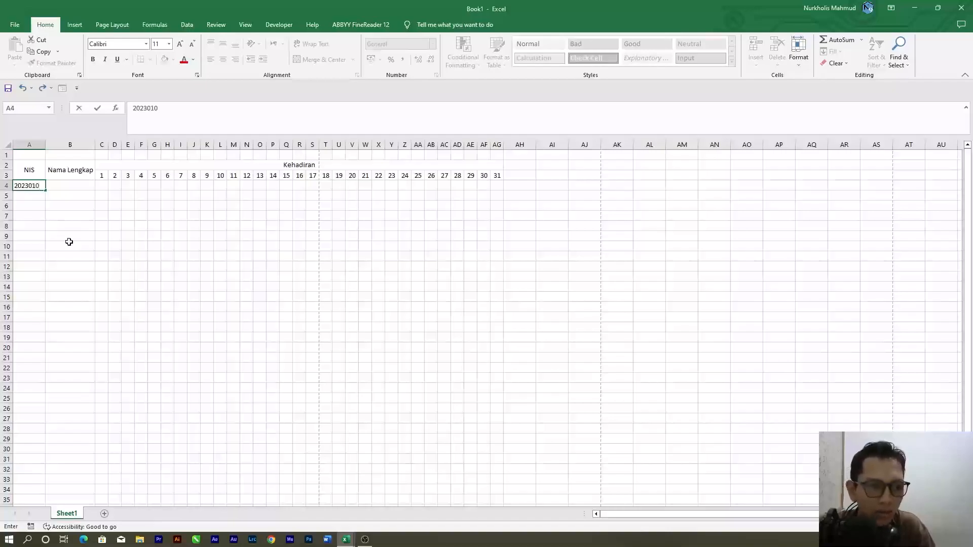
{"action": "key", "text": "Return"}
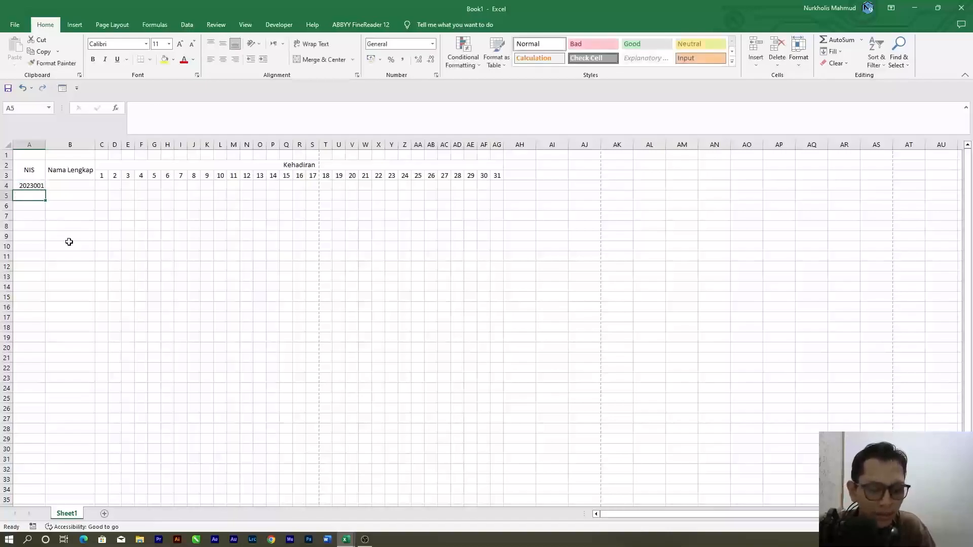
{"action": "type", "text": "2023002"}
{"action": "key", "text": "Return"}
Step: Enter seven student names under the Nama Lengkap heading, in cells B4 to B10
{"action": "left_click", "coordinate": [53, 185]}
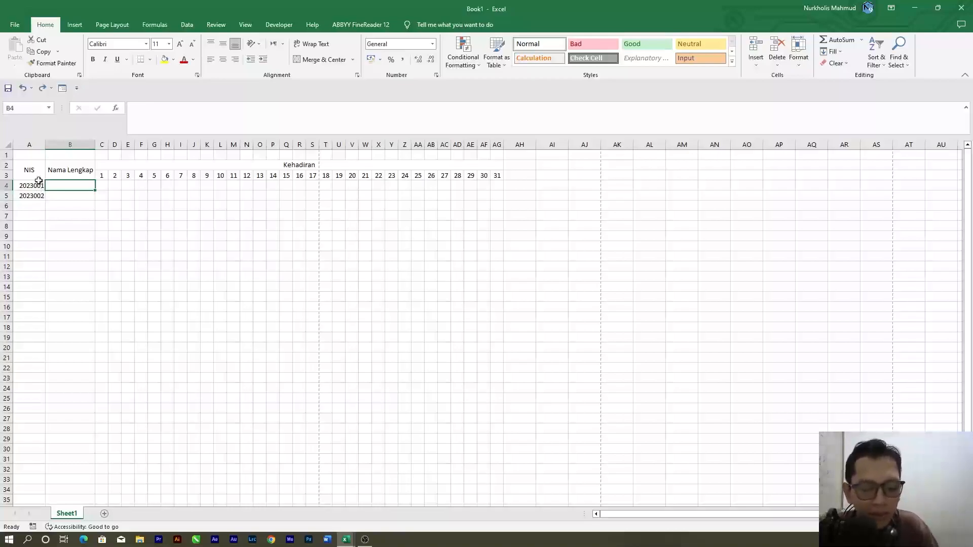
{"action": "type", "text": "Jan"}
{"action": "type", "text": "jang"}
{"action": "key", "text": "Return"}
{"action": "type", "text": "Euis"}
{"action": "key", "text": "Return"}
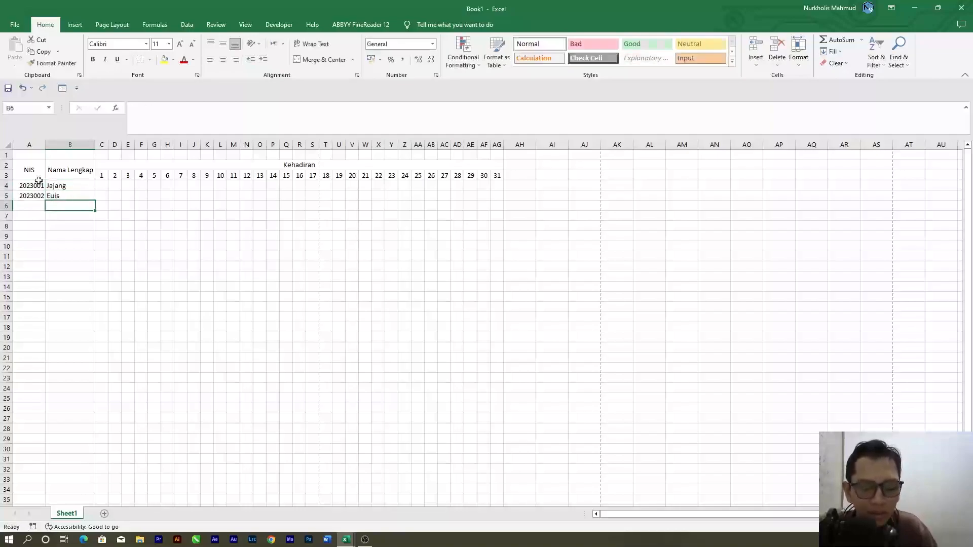
{"action": "type", "text": "Icih"}
{"action": "key", "text": "Return"}
{"action": "type", "text": "IE"}
{"action": "type", "text": "Edi"}
{"action": "key", "text": "Return"}
{"action": "type", "text": "Sup"}
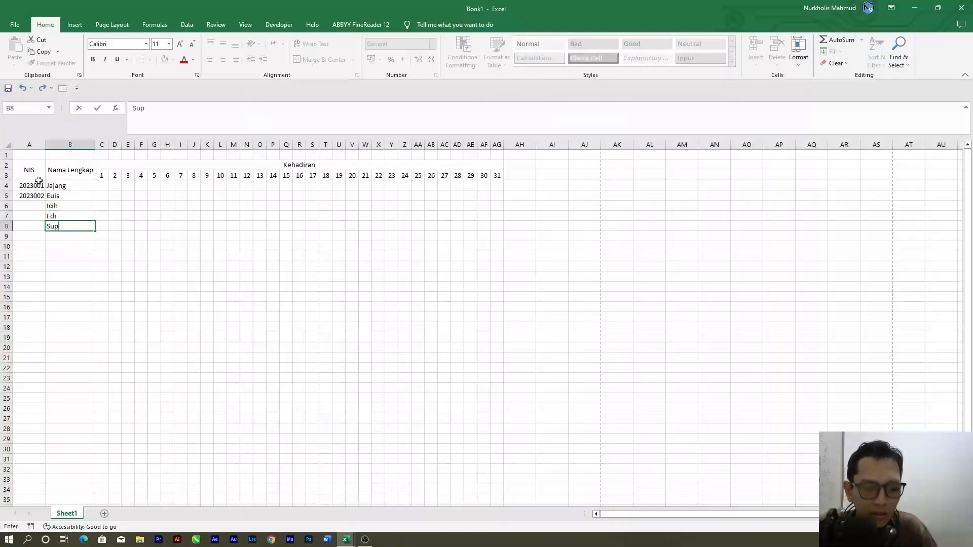
{"action": "type", "text": "riatin"}
{"action": "key", "text": "Return"}
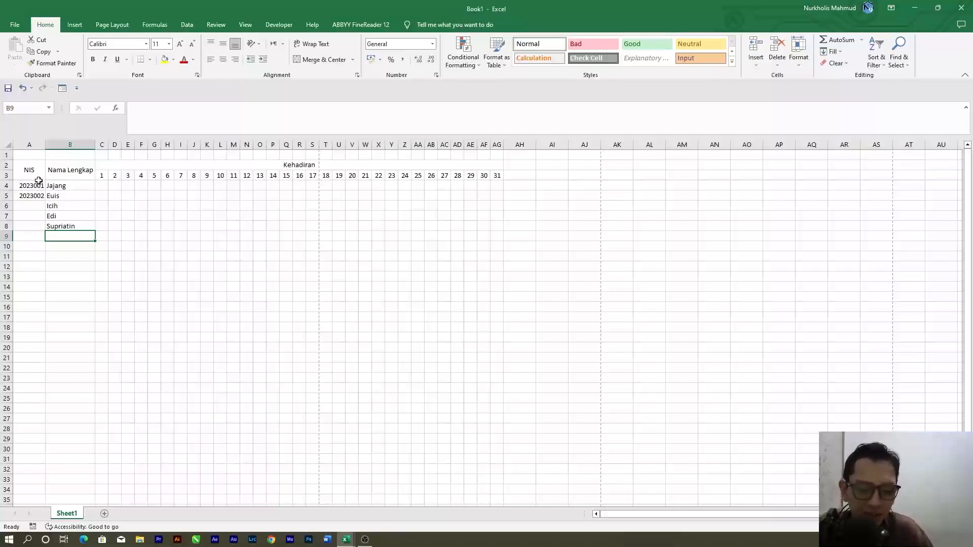
{"action": "type", "text": "Engkos"}
{"action": "key", "text": "Return"}
{"action": "type", "text": "Engkung"}
{"action": "key", "text": "Return"}
{"action": "left_click_drag", "start_coordinate": [74, 186], "coordinate": [71, 247]}
{"action": "left_click", "coordinate": [70, 297]}
{"action": "left_click", "coordinate": [63, 171]}
{"action": "left_click", "coordinate": [65, 187]}
{"action": "left_click", "coordinate": [63, 196]}
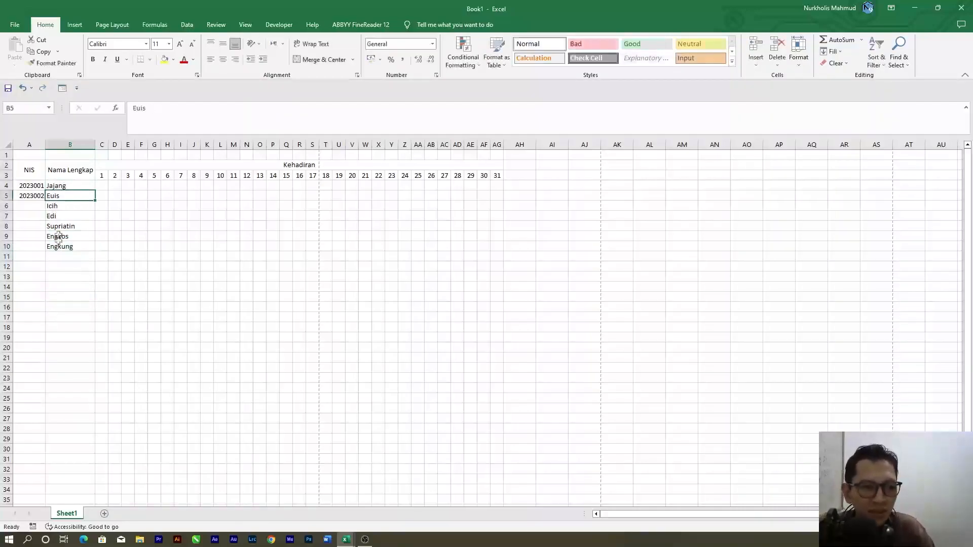
{"action": "left_click", "coordinate": [69, 248]}
{"action": "left_click", "coordinate": [70, 267]}
{"action": "left_click", "coordinate": [99, 307]}
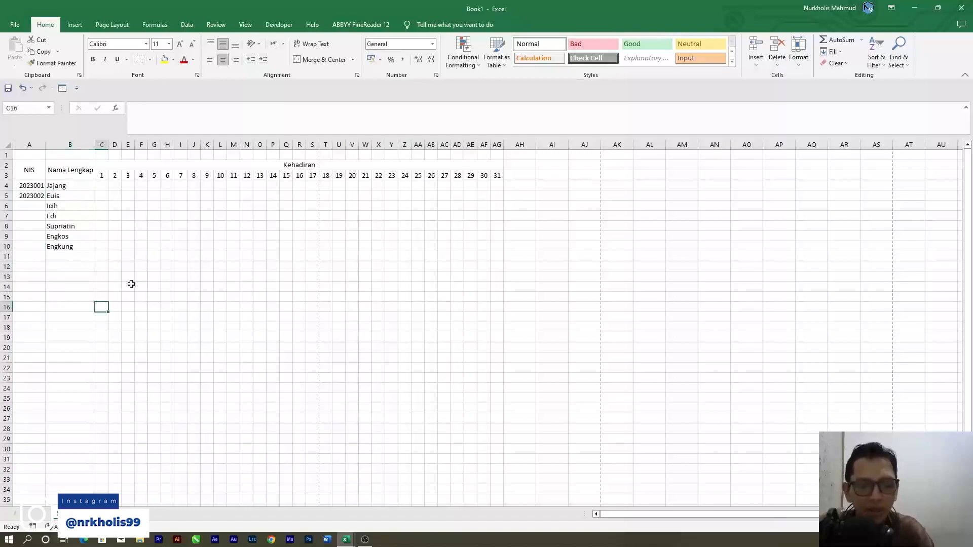
{"action": "left_click_drag", "start_coordinate": [106, 176], "coordinate": [532, 177]}
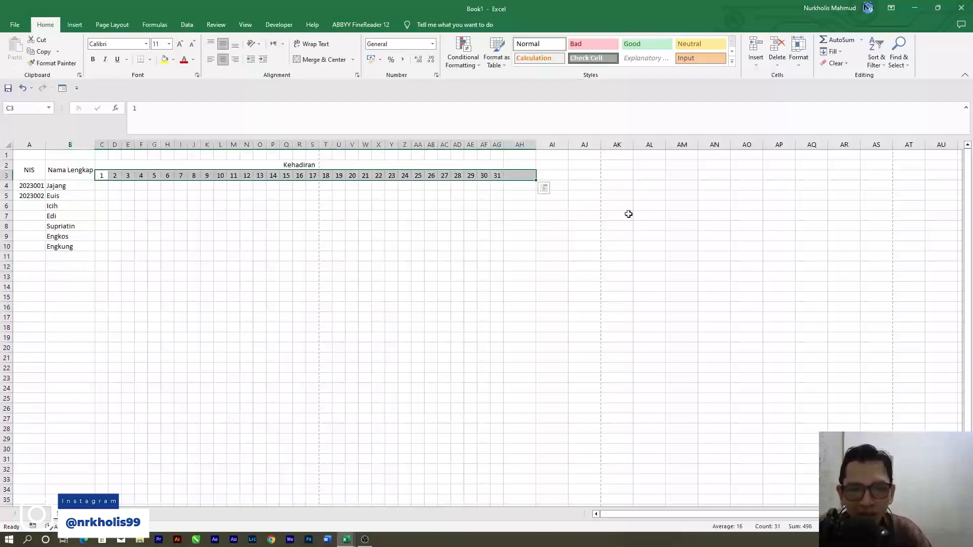
{"action": "left_click", "coordinate": [456, 217]}
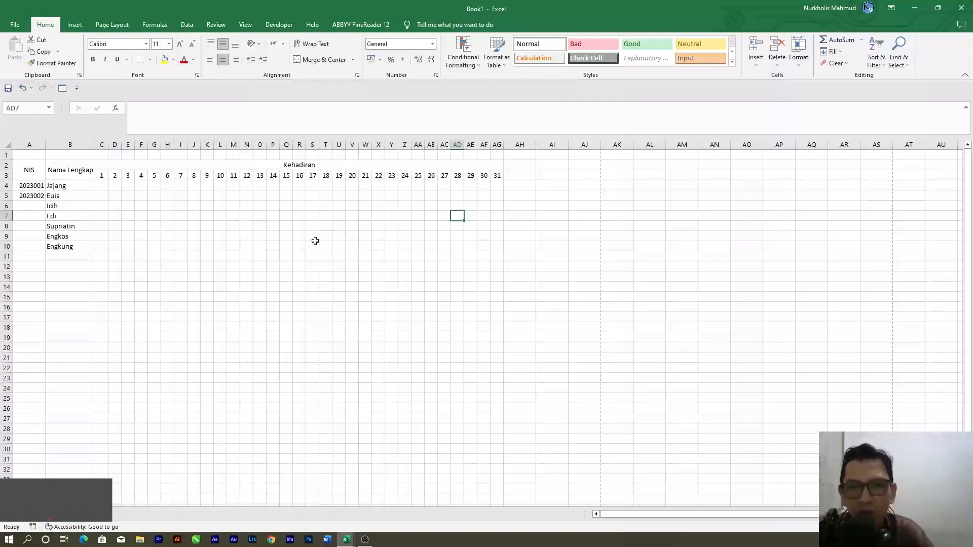
Step: Check in the print preview how the attendance table is distributed over the first and second pages
{"action": "key", "text": "ctrl+p"}
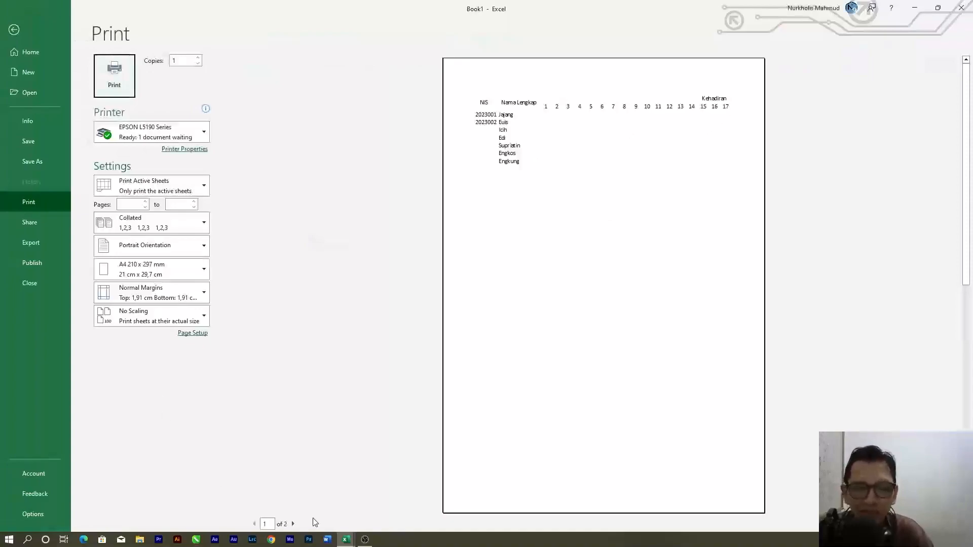
{"action": "left_click", "coordinate": [293, 524]}
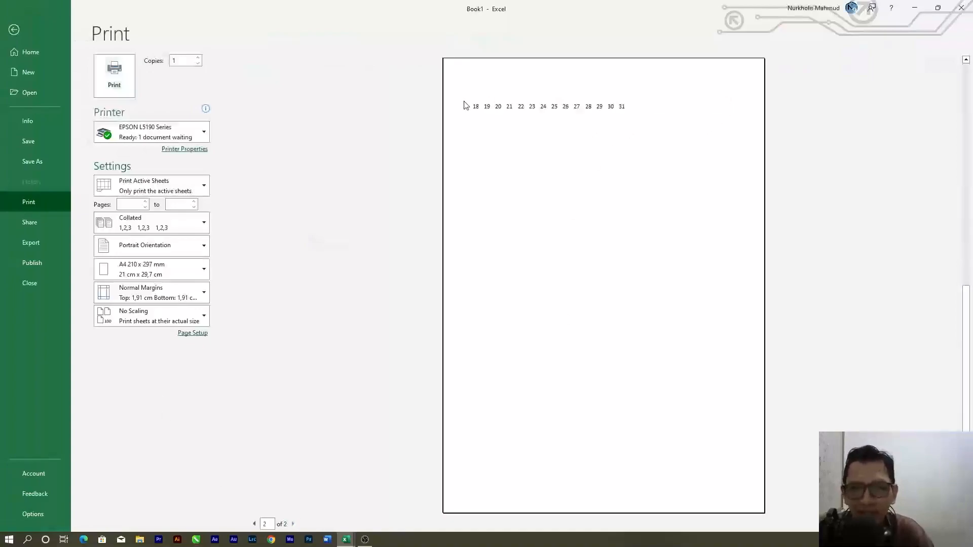
{"action": "left_click", "coordinate": [23, 23]}
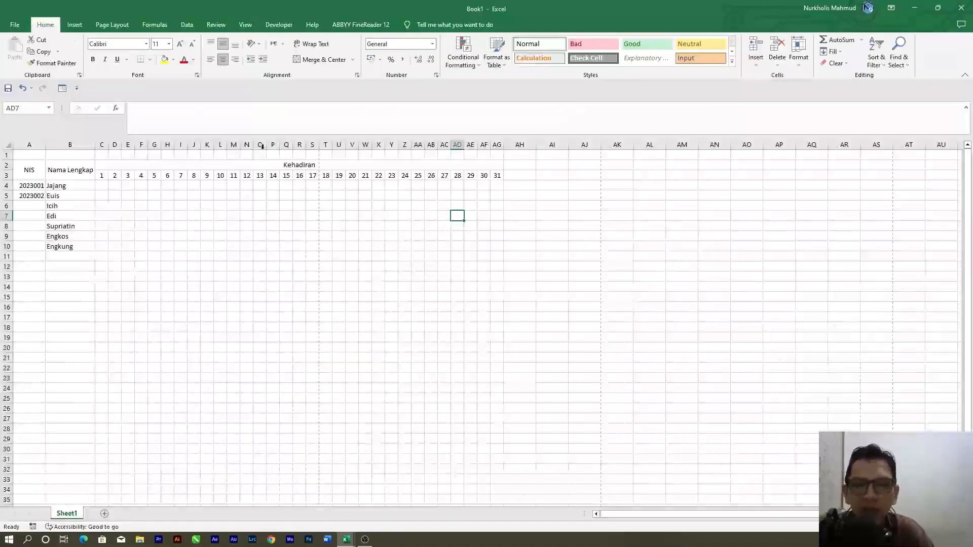
{"action": "left_click", "coordinate": [326, 174]}
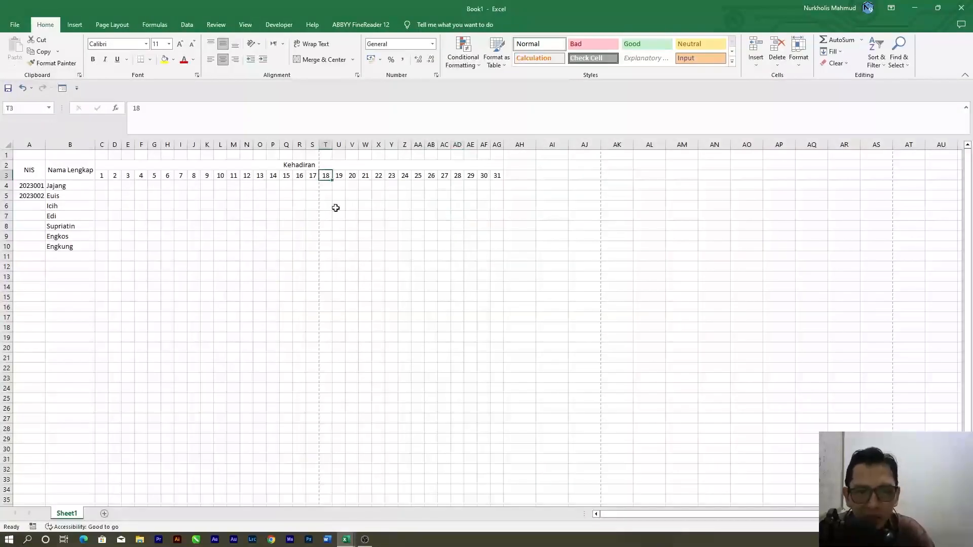
{"action": "key", "text": "ctrl+p"}
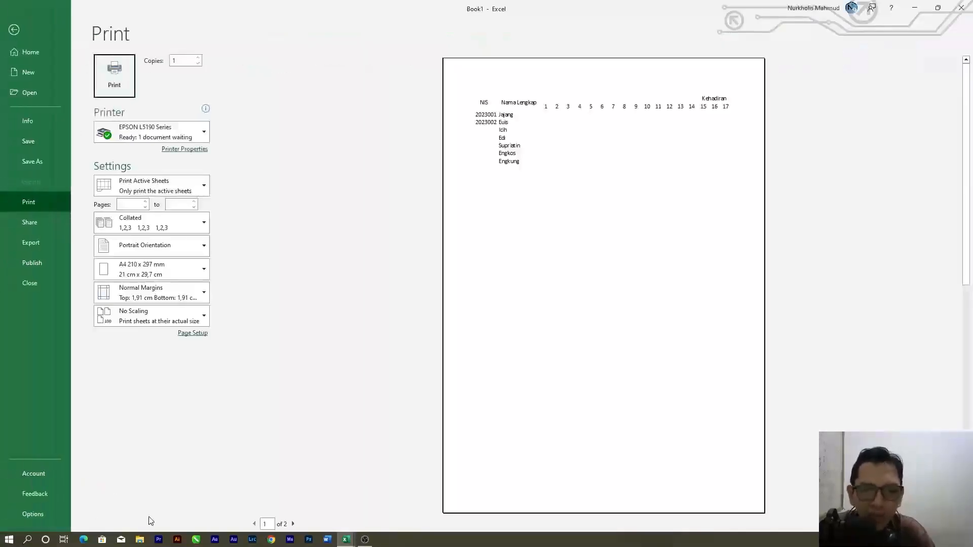
{"action": "left_click", "coordinate": [293, 524]}
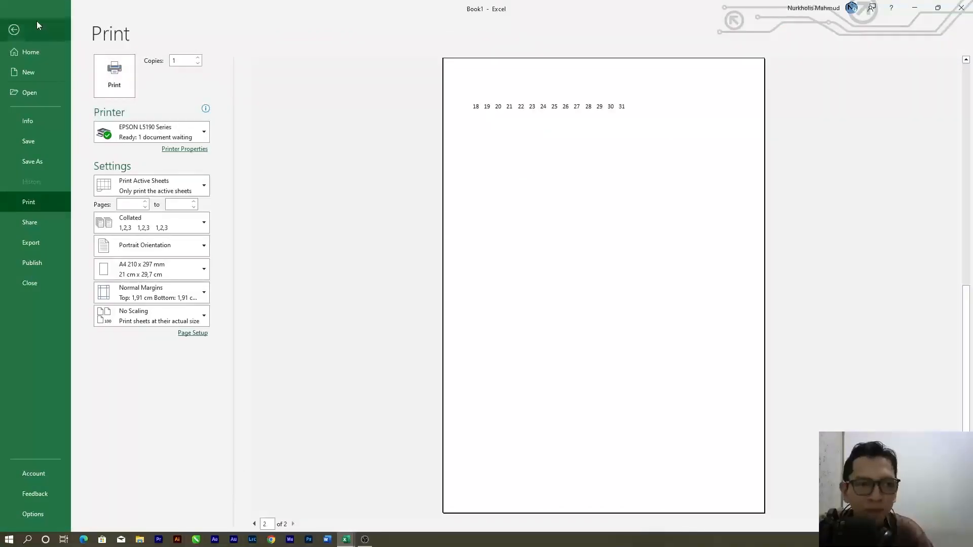
{"action": "left_click", "coordinate": [14, 29]}
{"action": "left_click", "coordinate": [431, 196]}
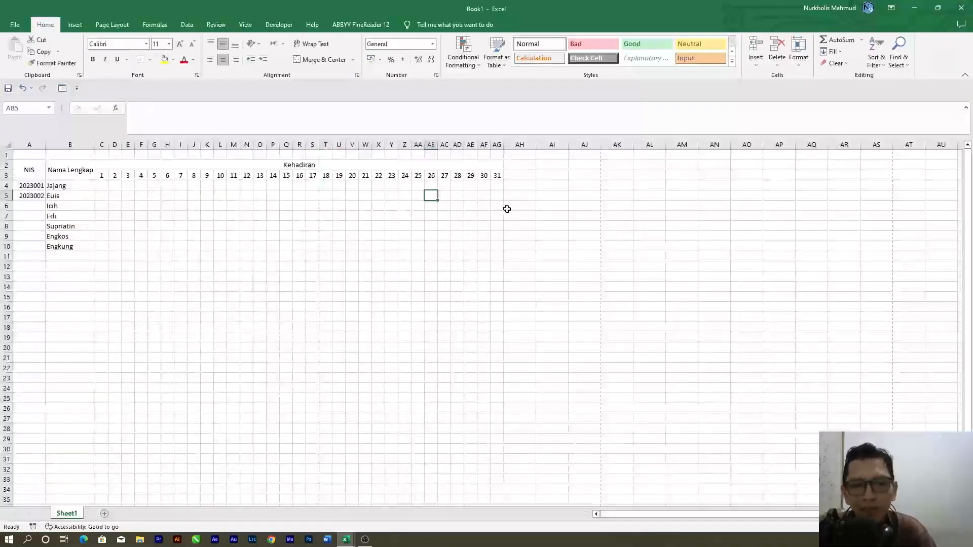
{"action": "left_click", "coordinate": [484, 175]}
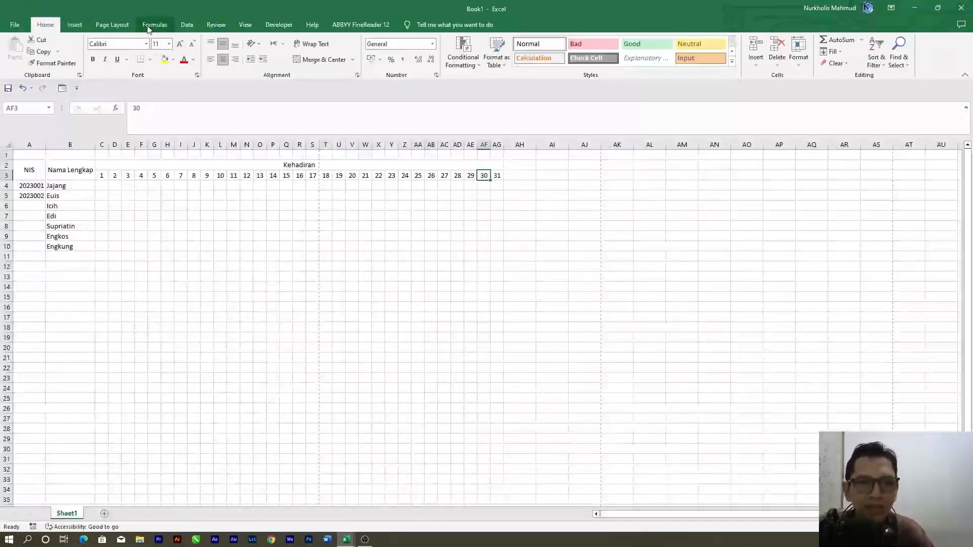
{"action": "left_click", "coordinate": [246, 23]}
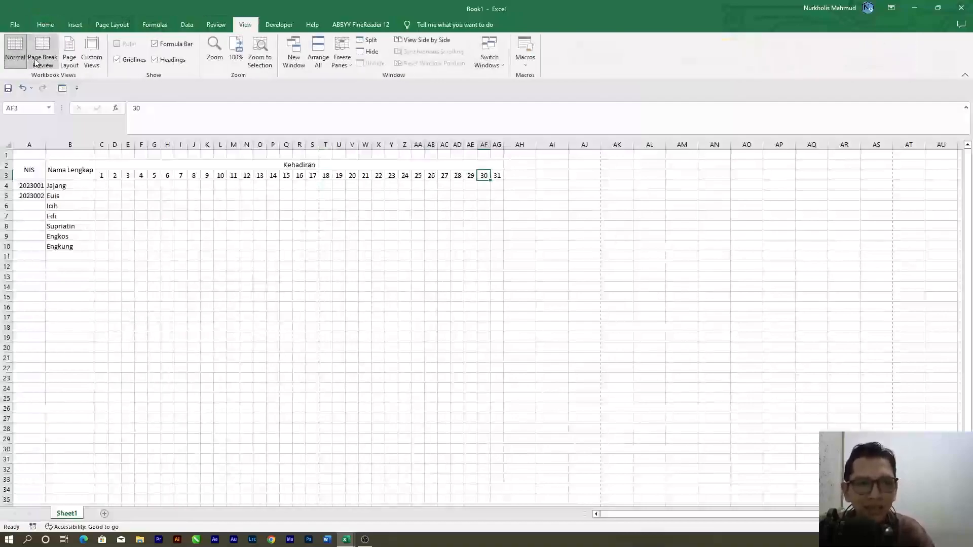
{"action": "left_click", "coordinate": [45, 24]}
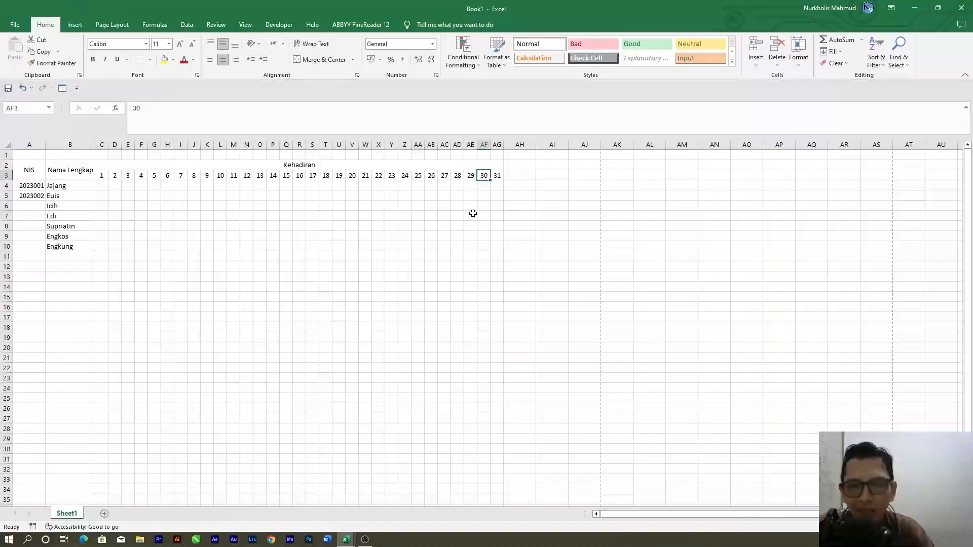
{"action": "left_click", "coordinate": [145, 209]}
{"action": "left_click", "coordinate": [287, 210]}
{"action": "left_click", "coordinate": [313, 193]}
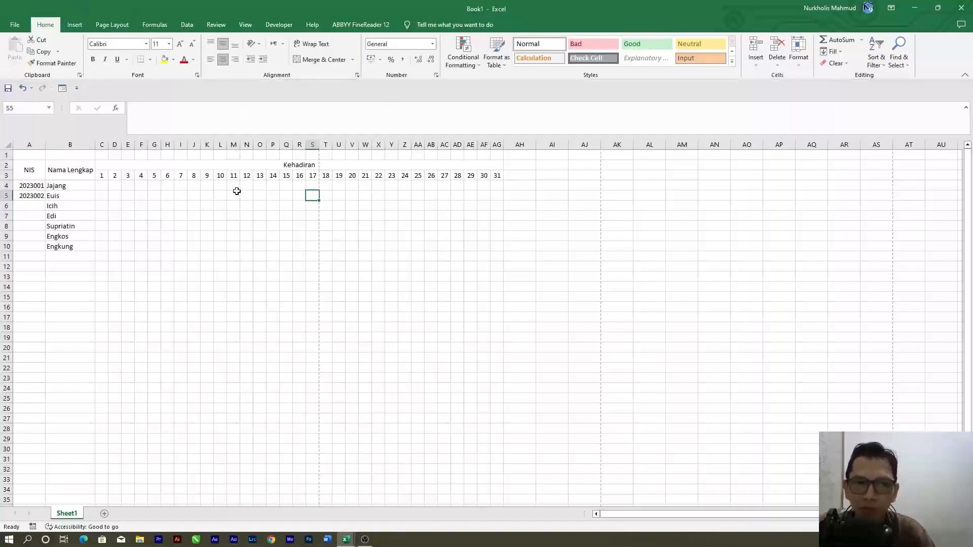
{"action": "left_click", "coordinate": [207, 205]}
{"action": "left_click", "coordinate": [181, 186]}
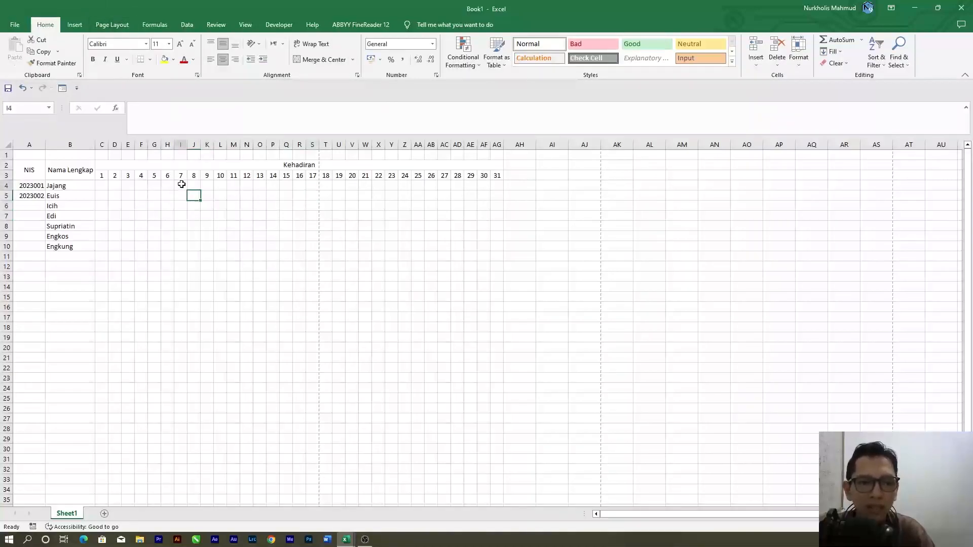
Step: Set the page orientation to Landscape and check which day columns lie beyond the page break
{"action": "left_click", "coordinate": [106, 26]}
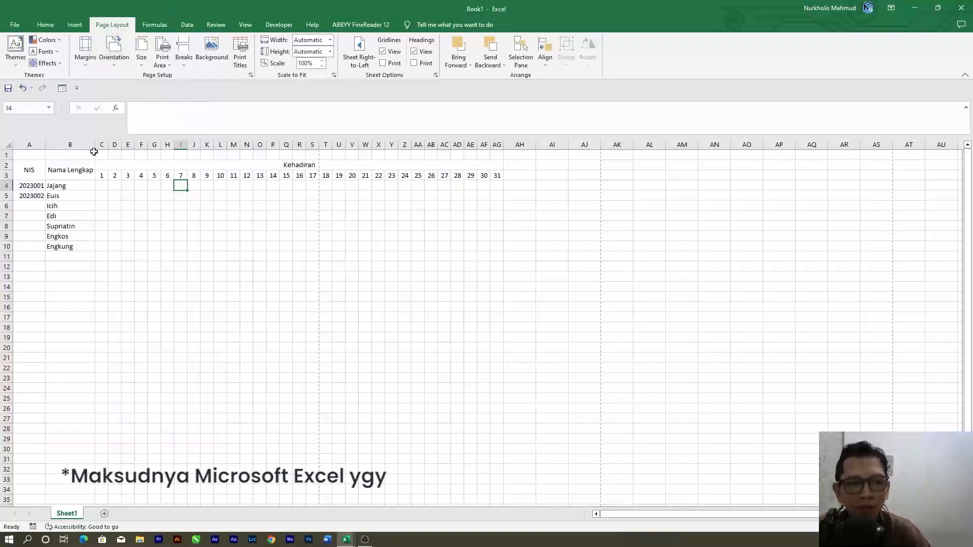
{"action": "left_click", "coordinate": [113, 63]}
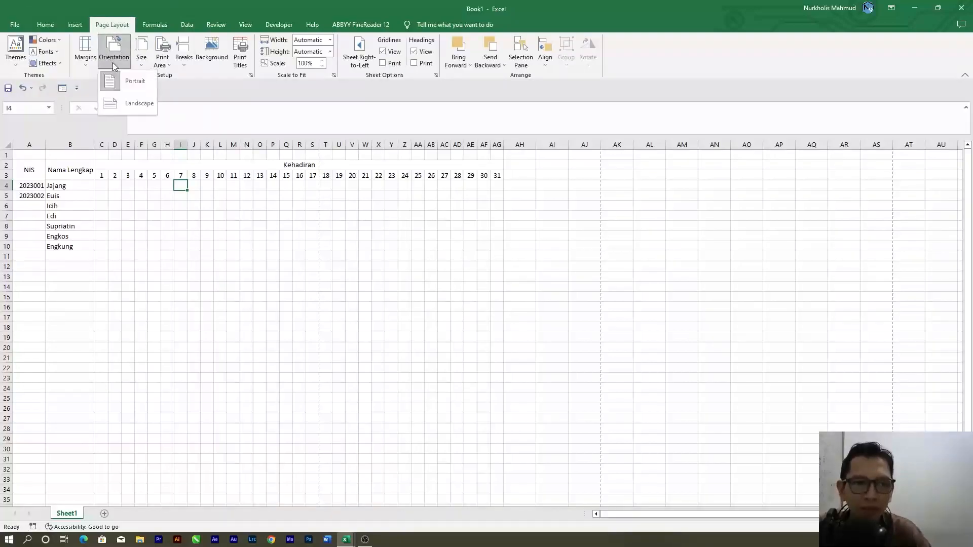
{"action": "left_click", "coordinate": [142, 108]}
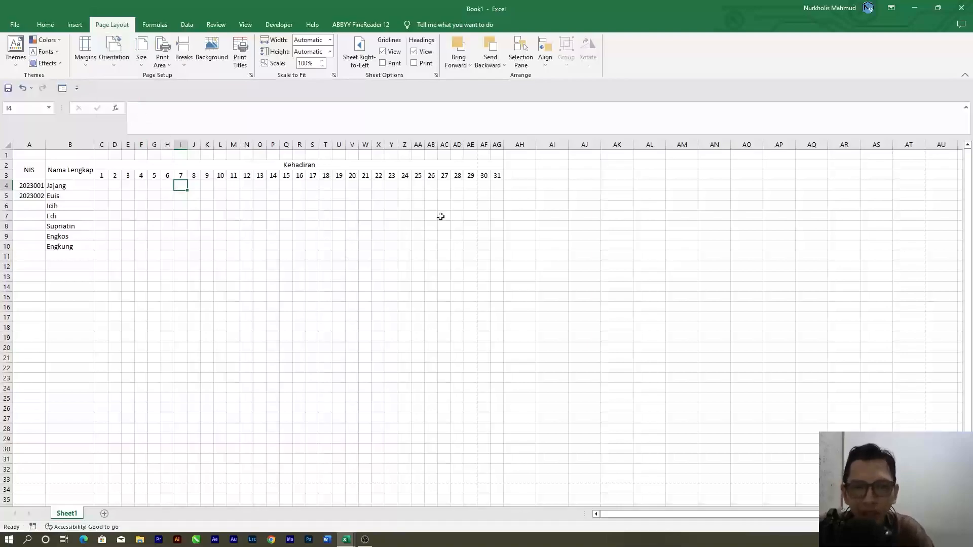
{"action": "left_click", "coordinate": [499, 188]}
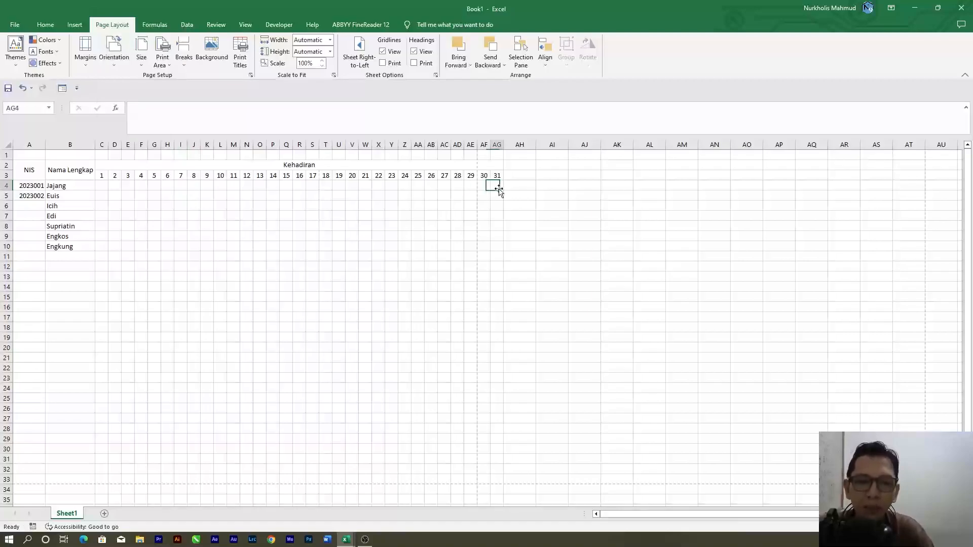
{"action": "left_click_drag", "start_coordinate": [485, 188], "coordinate": [498, 187]}
{"action": "left_click", "coordinate": [486, 206]}
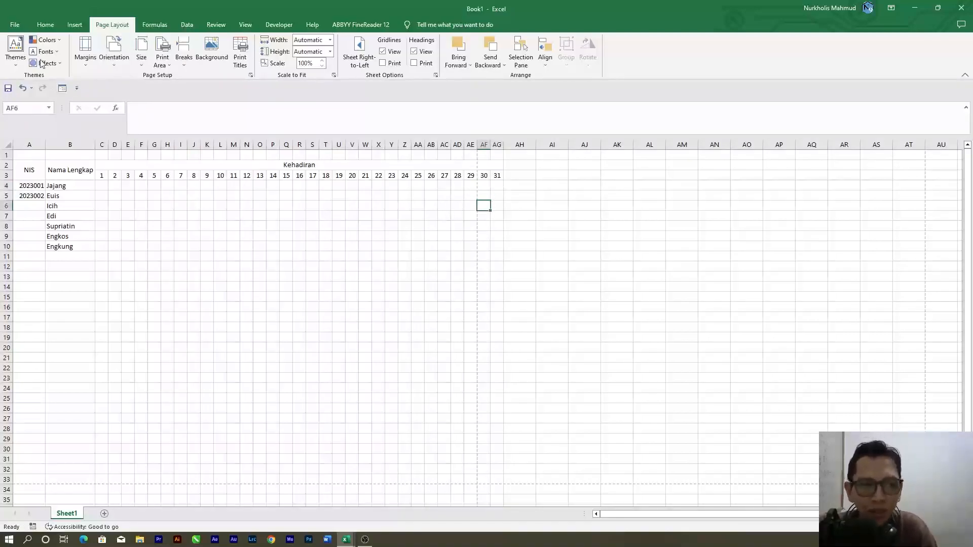
Step: Apply the Narrow page margins to the attendance sheet
{"action": "left_click", "coordinate": [84, 66]}
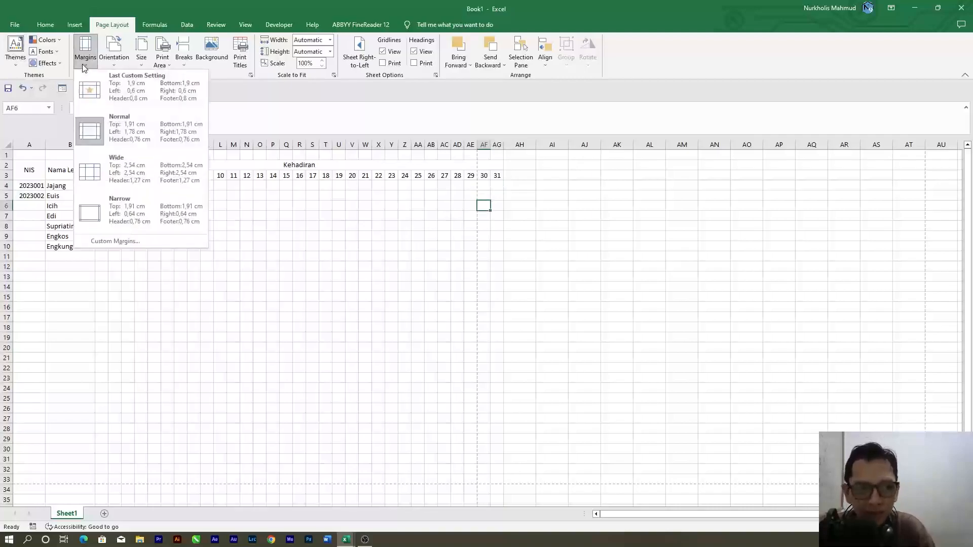
{"action": "left_click", "coordinate": [163, 228]}
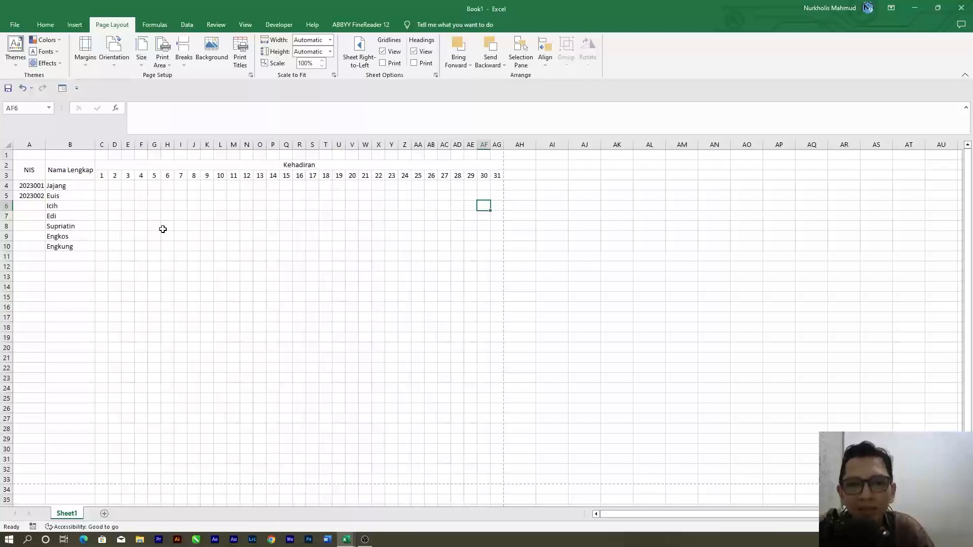
{"action": "left_click", "coordinate": [87, 58]}
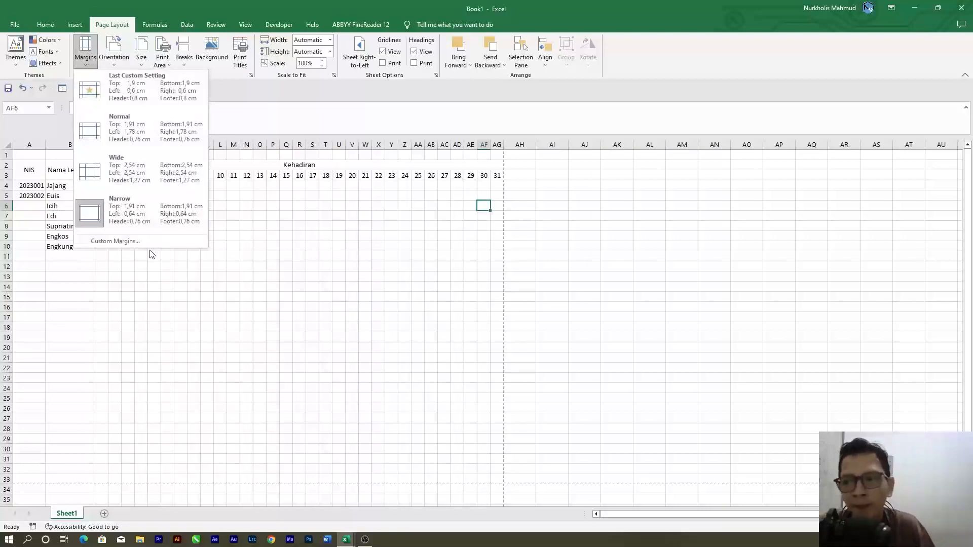
{"action": "left_click", "coordinate": [222, 200]}
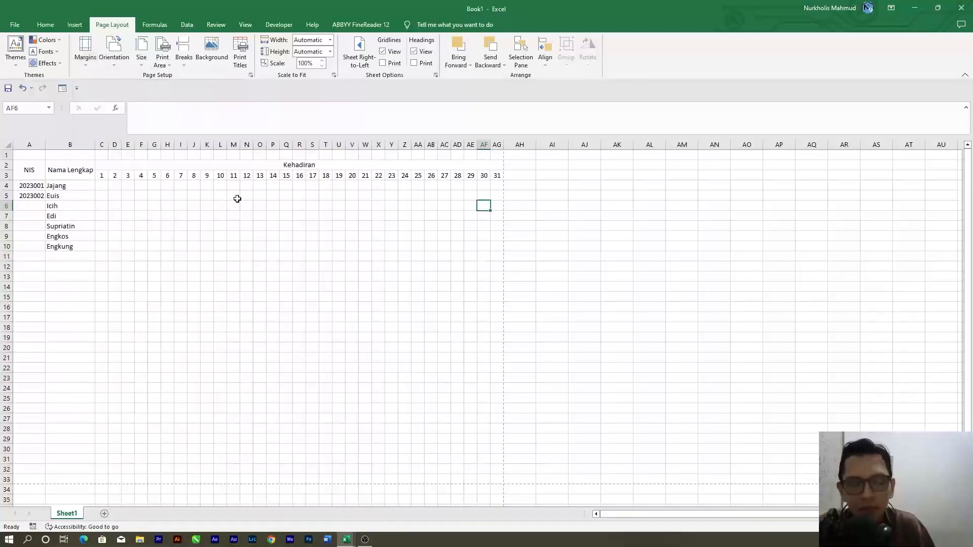
Step: Check across the day columns and in the print preview how the attendance table fits on the page, and return to the sheet
{"action": "left_click", "coordinate": [78, 186]}
{"action": "key", "text": "Right"}
{"action": "key", "text": "Right"}
{"action": "key", "text": "Right"}
{"action": "key", "text": "Right"}
{"action": "key", "text": "Right"}
{"action": "key", "text": "Right"}
{"action": "key", "text": "Right"}
{"action": "key", "text": "Right"}
{"action": "key", "text": "Right"}
{"action": "key", "text": "Right"}
{"action": "key", "text": "Right"}
{"action": "key", "text": "Right"}
{"action": "key", "text": "Right"}
{"action": "key", "text": "Right"}
{"action": "key", "text": "Right"}
{"action": "key", "text": "Right"}
{"action": "key", "text": "Right"}
{"action": "key", "text": "Right"}
{"action": "key", "text": "Right"}
{"action": "key", "text": "Right"}
{"action": "left_click", "coordinate": [102, 186]}
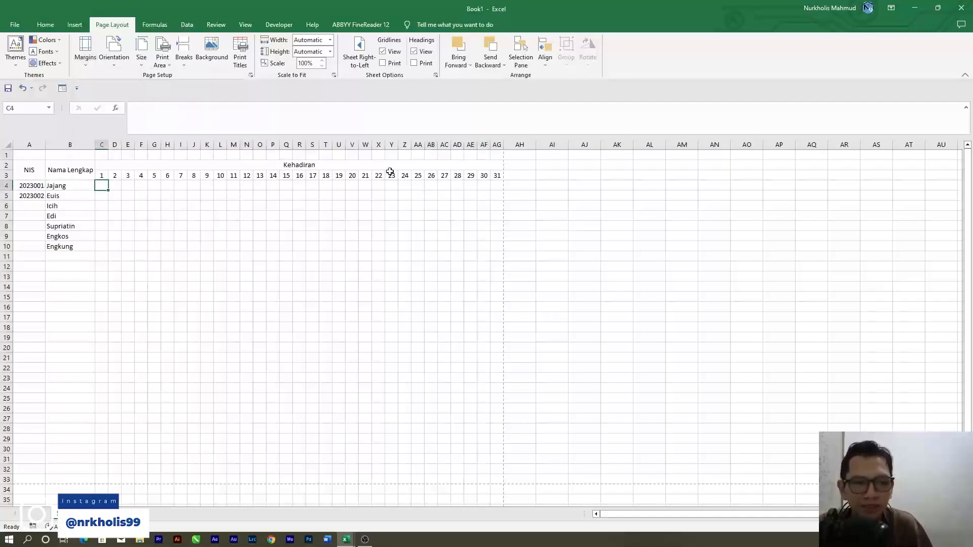
{"action": "key", "text": "ctrl+p"}
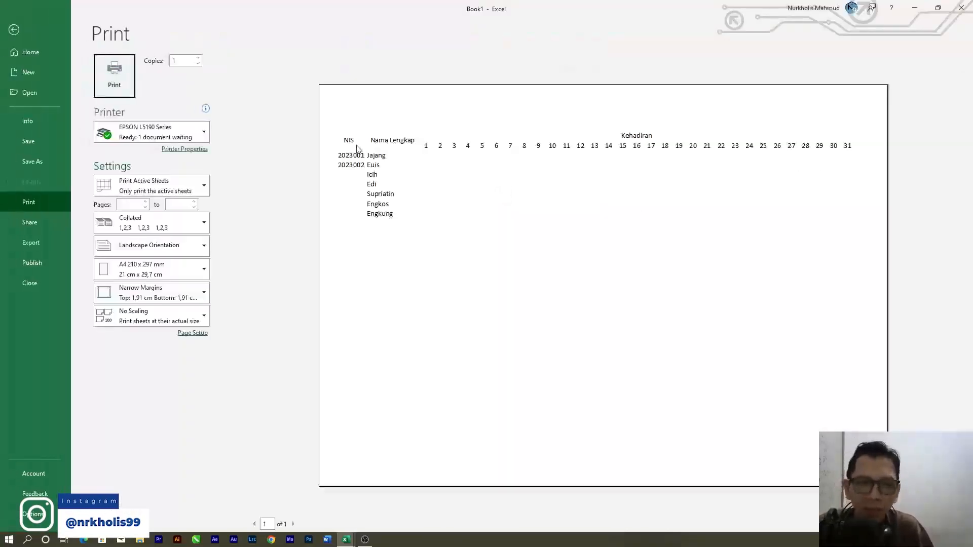
{"action": "left_click", "coordinate": [63, 38]}
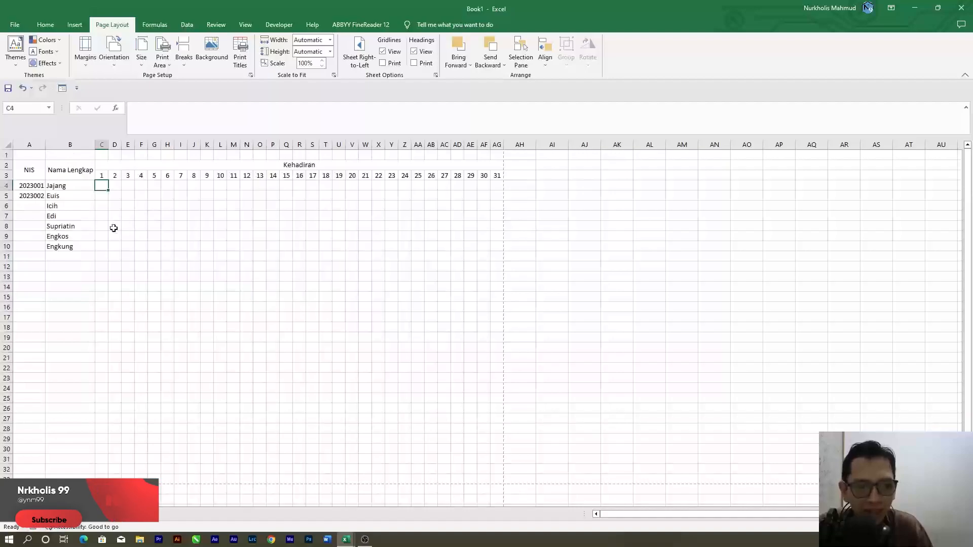
{"action": "left_click", "coordinate": [73, 195]}
{"action": "left_click", "coordinate": [74, 206]}
{"action": "left_click", "coordinate": [74, 224]}
{"action": "left_click", "coordinate": [74, 252]}
{"action": "left_click", "coordinate": [37, 188]}
{"action": "left_click_drag", "start_coordinate": [38, 192], "coordinate": [38, 196]}
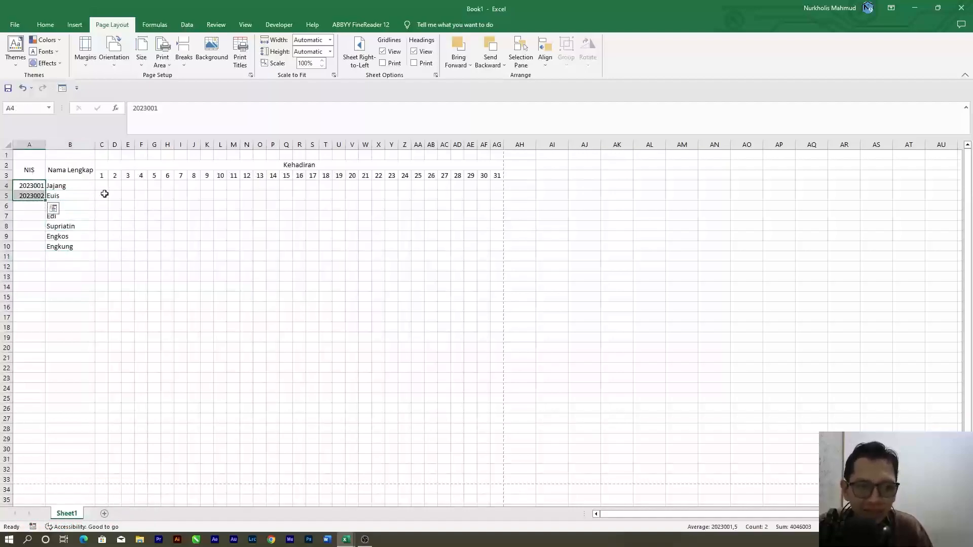
{"action": "left_click", "coordinate": [104, 194]}
{"action": "left_click", "coordinate": [33, 184]}
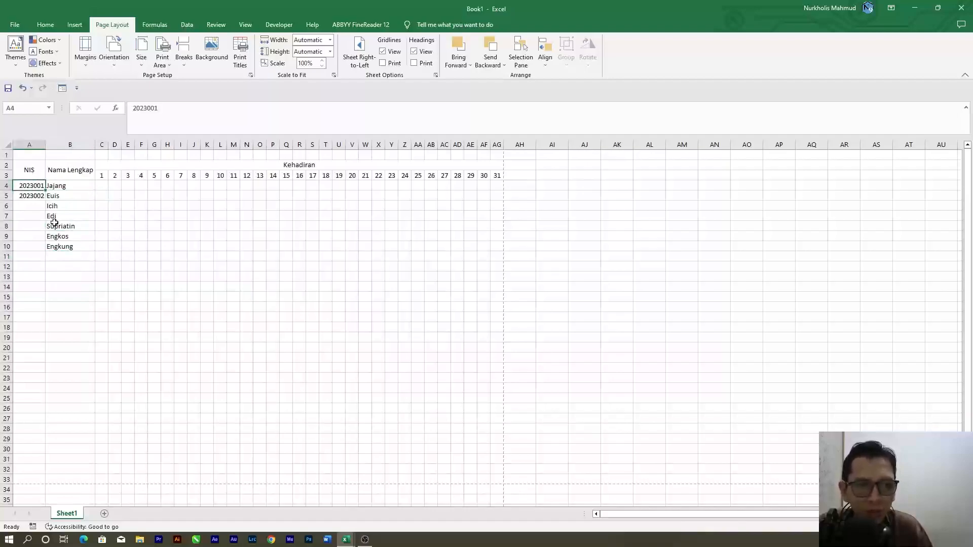
{"action": "left_click", "coordinate": [29, 198]}
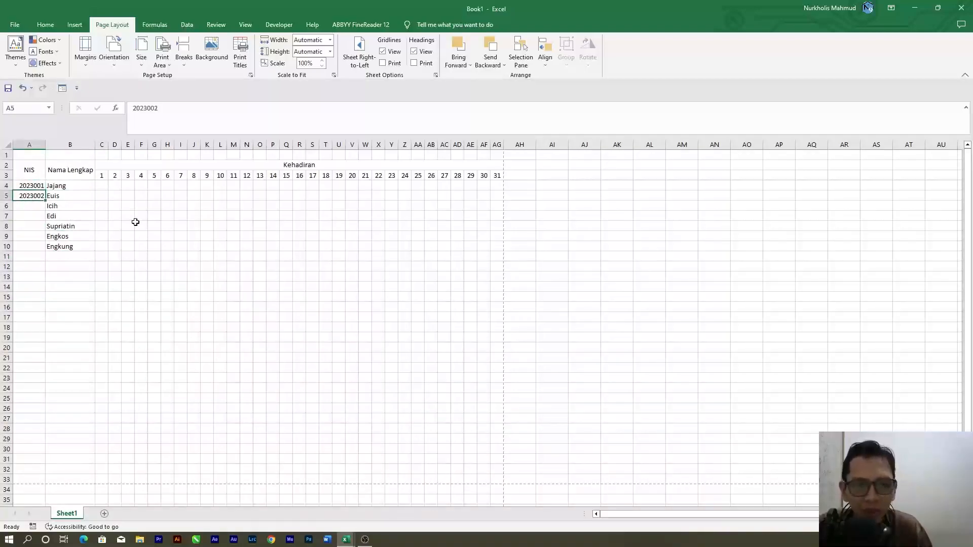
Step: Try entering the next two student ID numbers by hand in cells A6 and A7, and undo both entries
{"action": "left_click", "coordinate": [40, 204]}
{"action": "type", "text": "2023003"}
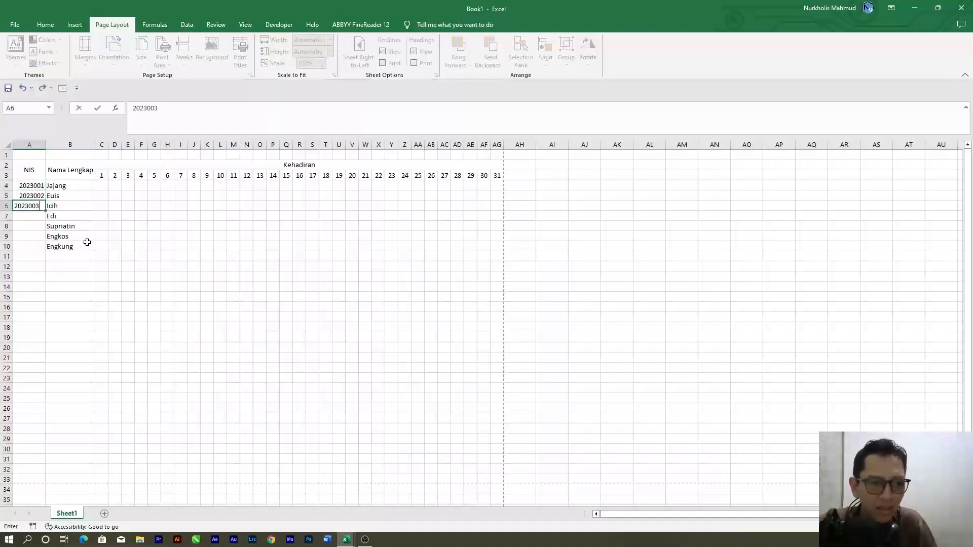
{"action": "key", "text": "Return"}
{"action": "type", "text": "2023004"}
{"action": "key", "text": "Return"}
{"action": "key", "text": "ctrl+z"}
{"action": "key", "text": "ctrl+z"}
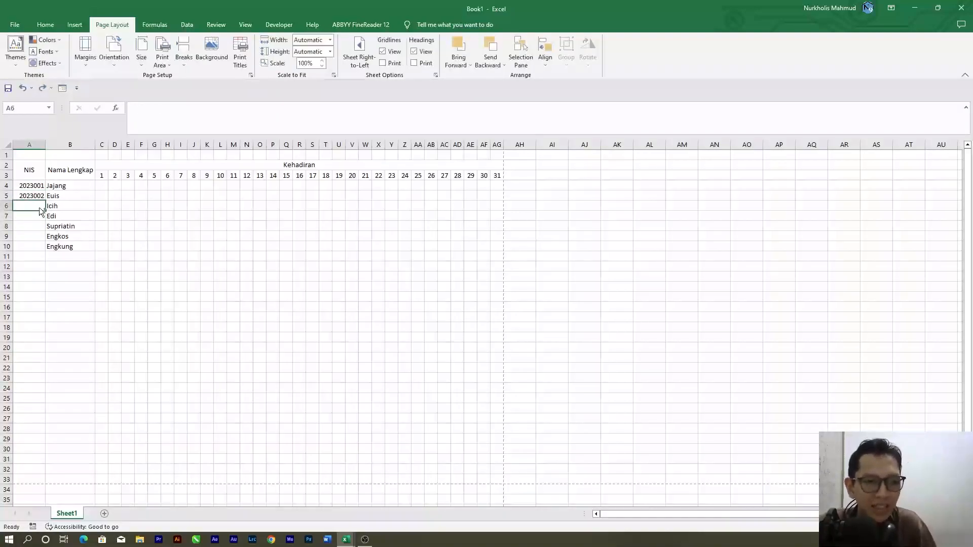
Step: Try extending the NIS number series from A4:A5 down to A8, and undo the fill
{"action": "left_click_drag", "start_coordinate": [33, 185], "coordinate": [47, 231]}
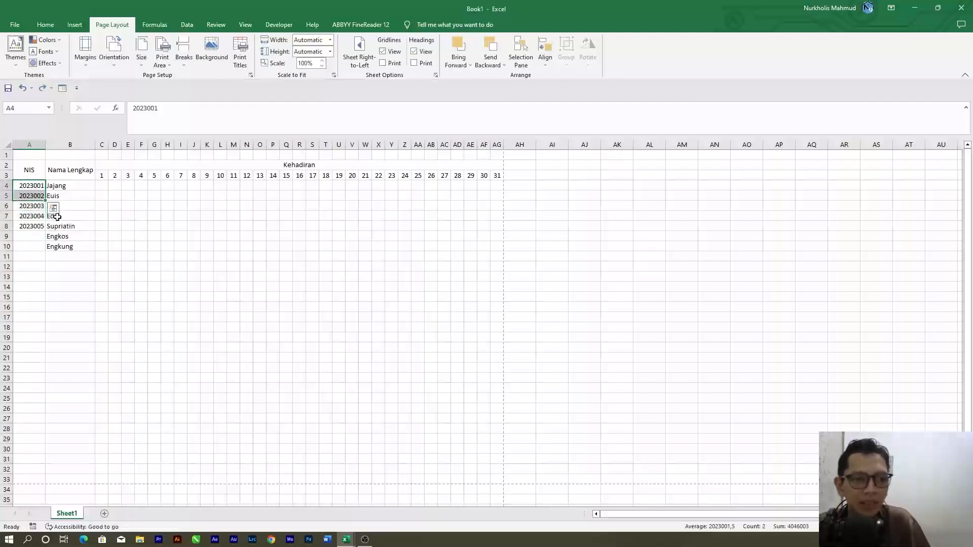
{"action": "key", "text": "ctrl+z"}
{"action": "left_click", "coordinate": [49, 186]}
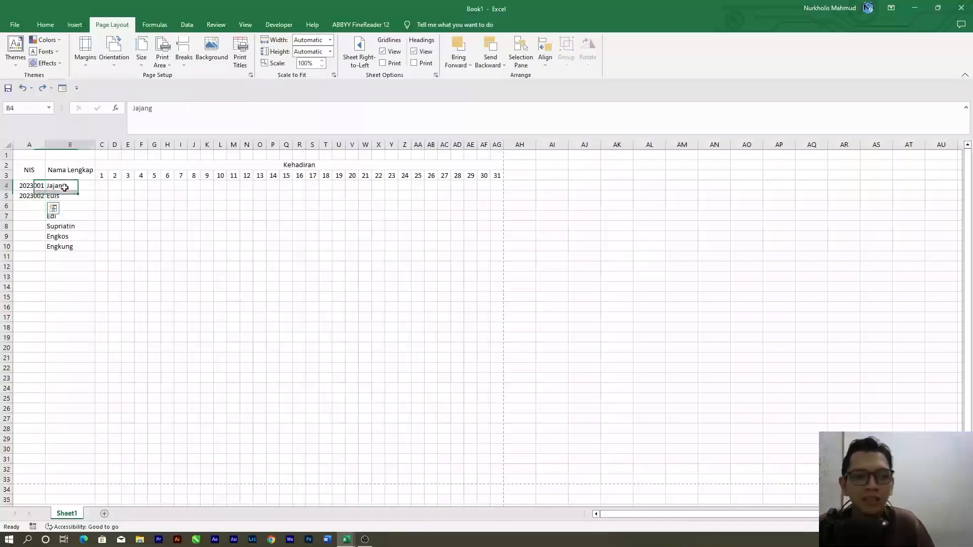
Step: Fill the NIS number series from A4:A5 down to A10, alongside the last student name
{"action": "left_click", "coordinate": [39, 187]}
{"action": "left_click_drag", "start_coordinate": [39, 187], "coordinate": [39, 194]}
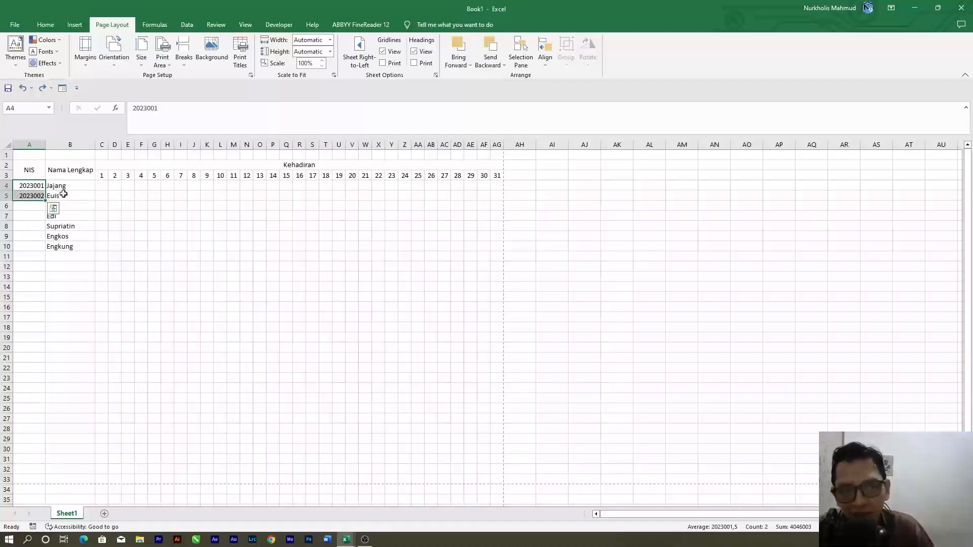
{"action": "left_click_drag", "start_coordinate": [47, 203], "coordinate": [47, 248]}
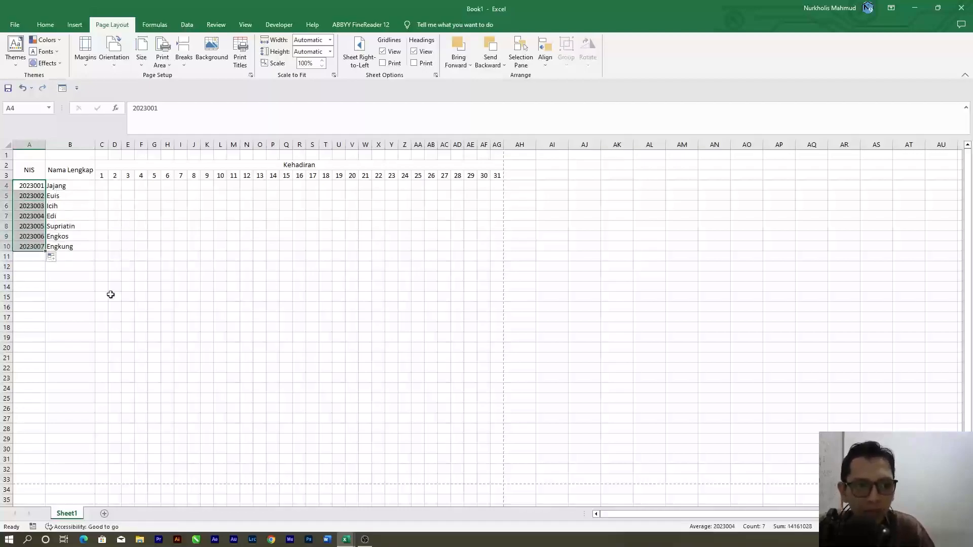
{"action": "key", "text": "ctrl+z"}
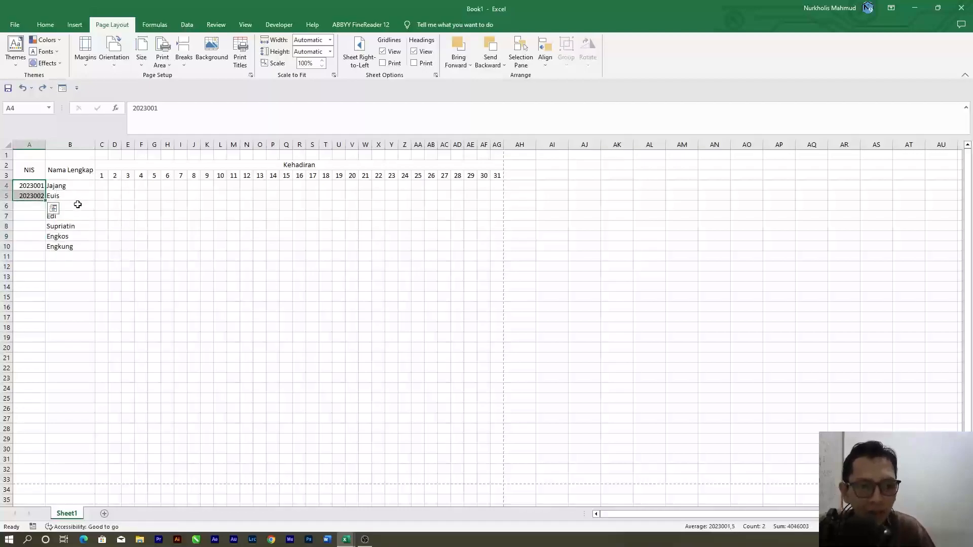
{"action": "double_click", "coordinate": [45, 201]}
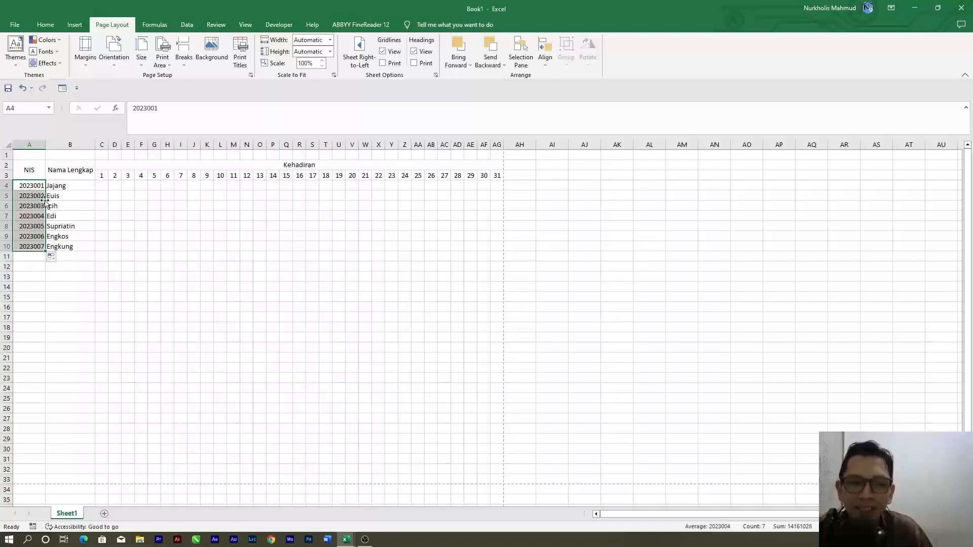
{"action": "left_click", "coordinate": [70, 225]}
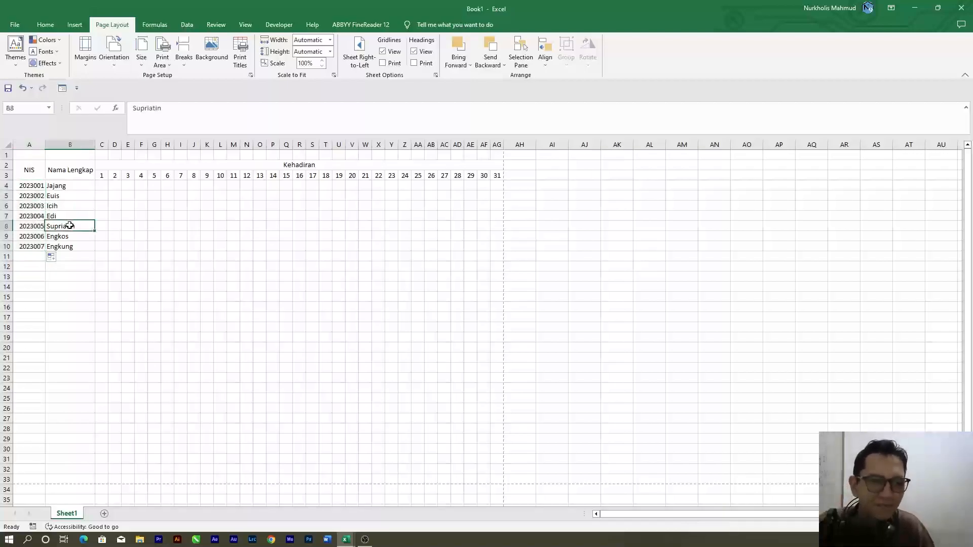
{"action": "left_click", "coordinate": [102, 196]}
{"action": "left_click", "coordinate": [221, 266]}
{"action": "left_click", "coordinate": [154, 358]}
{"action": "left_click", "coordinate": [392, 217]}
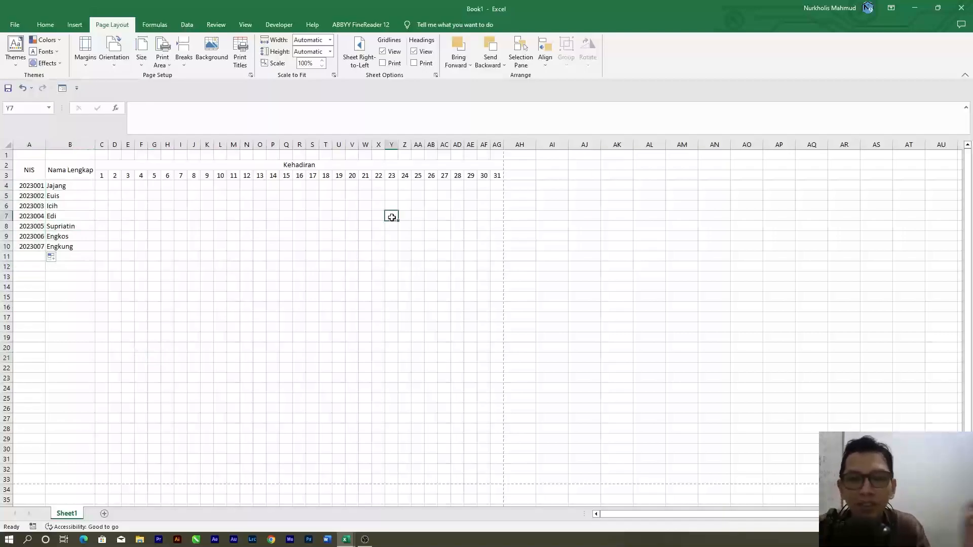
{"action": "left_click", "coordinate": [262, 225]}
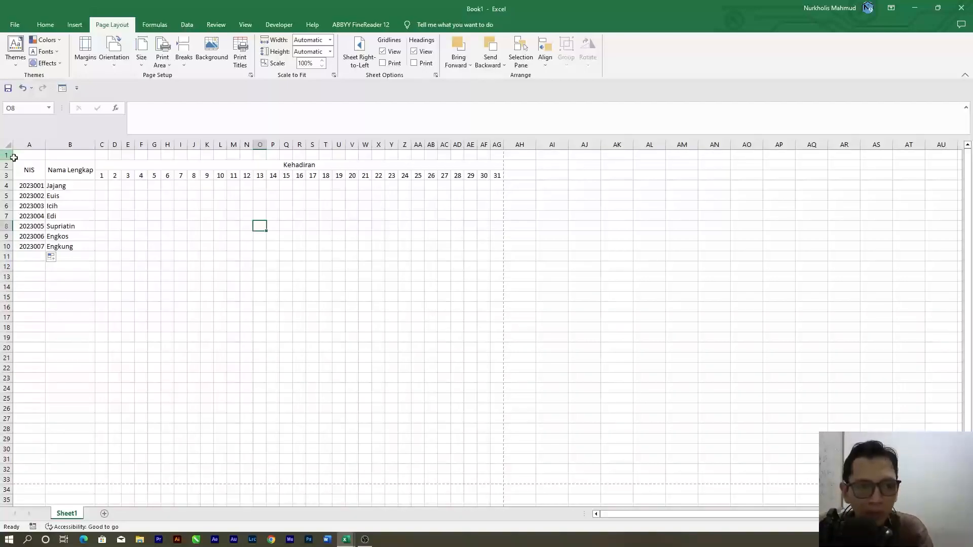
Step: Insert three blank sheet rows at row 1, above the attendance table's headings
{"action": "left_click_drag", "start_coordinate": [29, 155], "coordinate": [2, 152]}
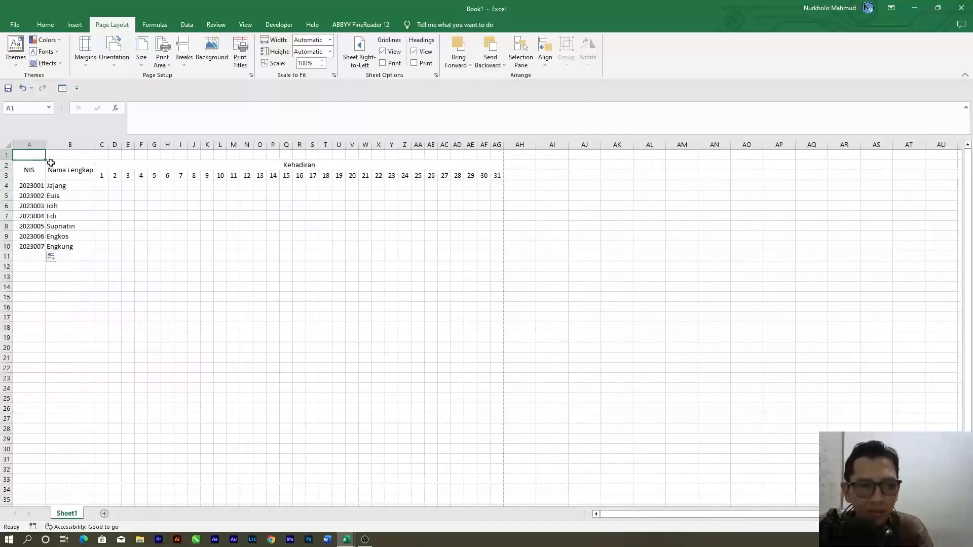
{"action": "left_click", "coordinate": [56, 156]}
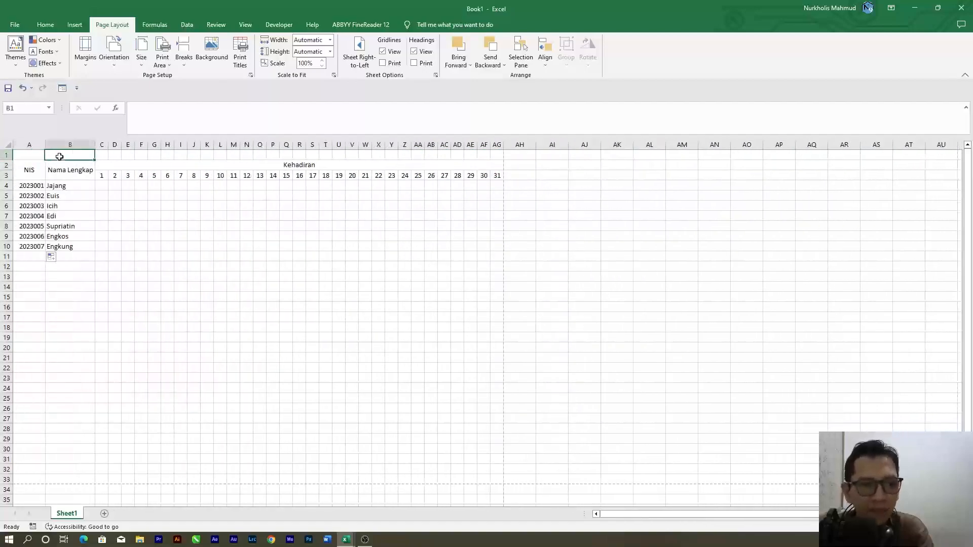
{"action": "left_click", "coordinate": [5, 155]}
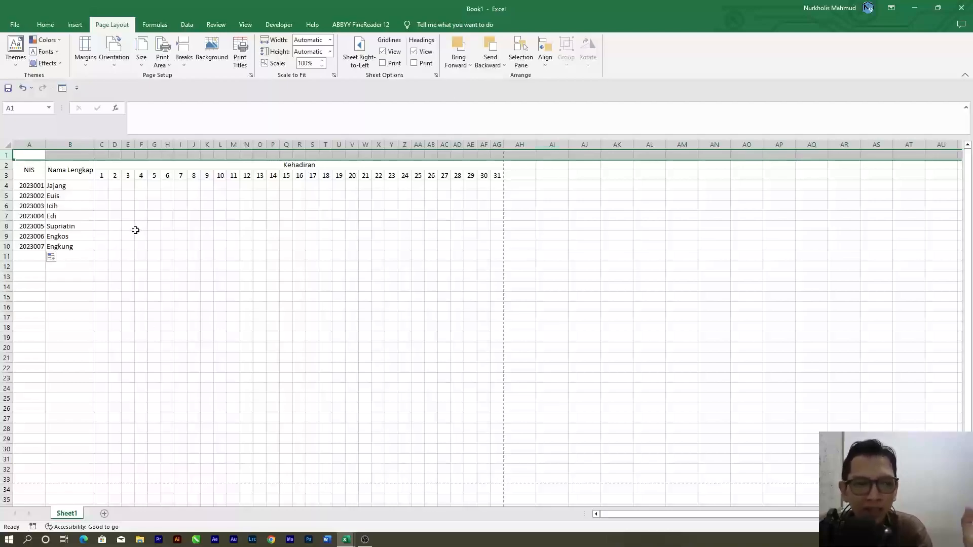
{"action": "left_click", "coordinate": [46, 24]}
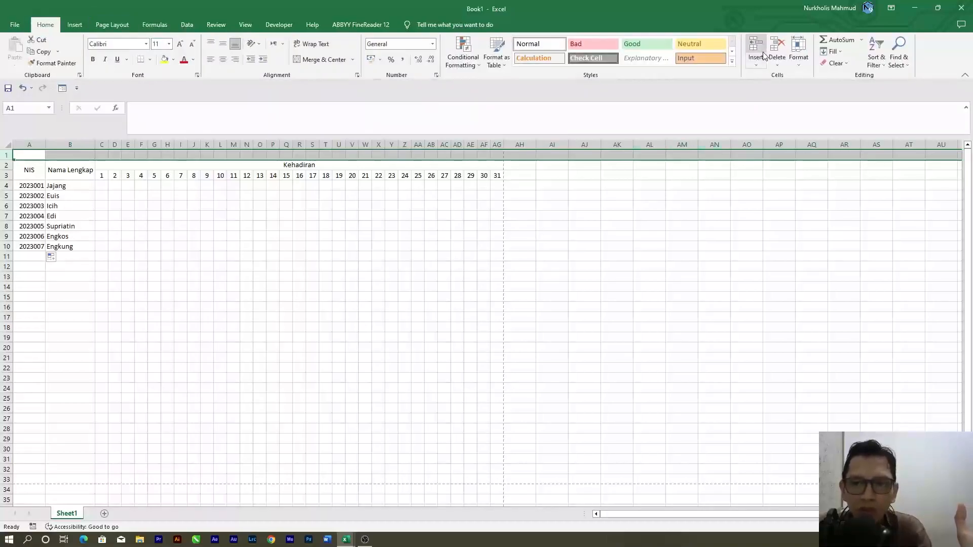
{"action": "left_click", "coordinate": [757, 62]}
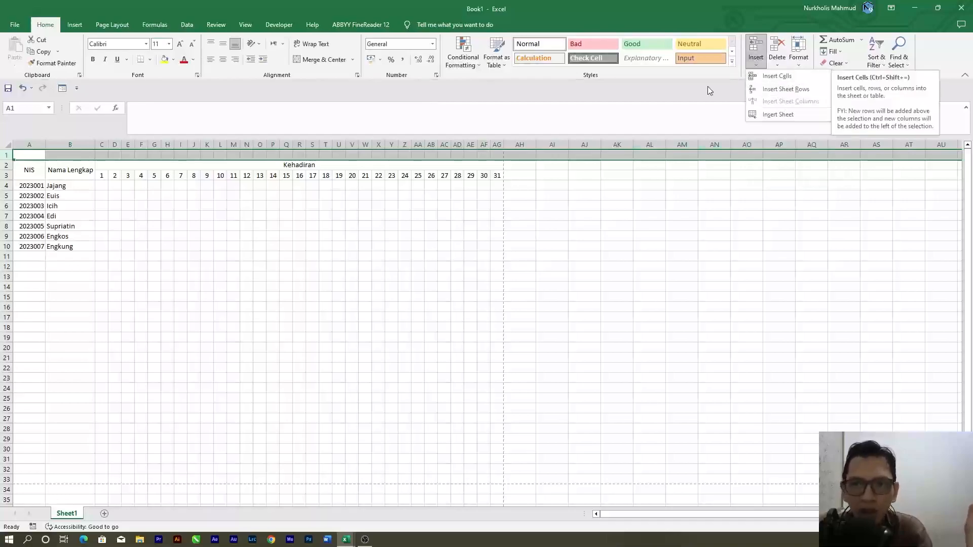
{"action": "left_click", "coordinate": [786, 76]}
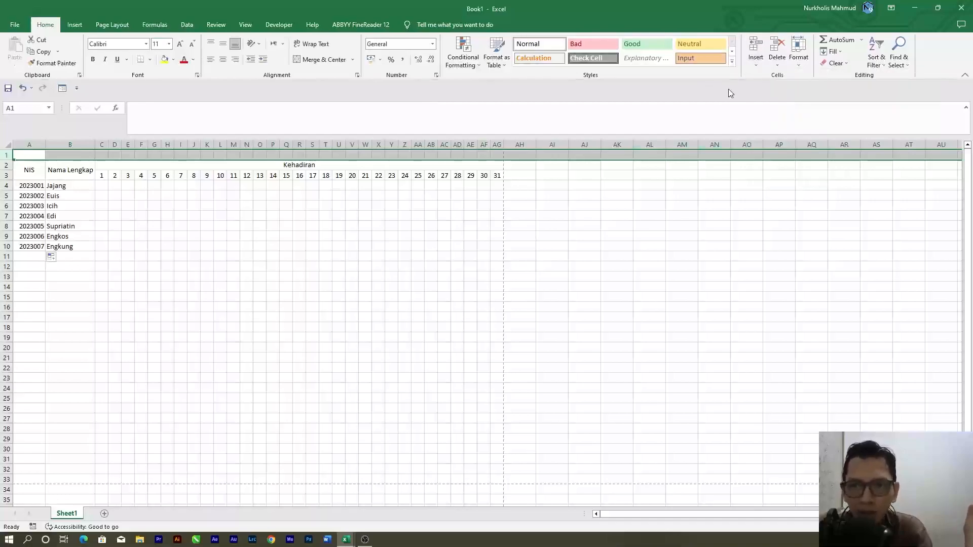
{"action": "left_click", "coordinate": [763, 45]}
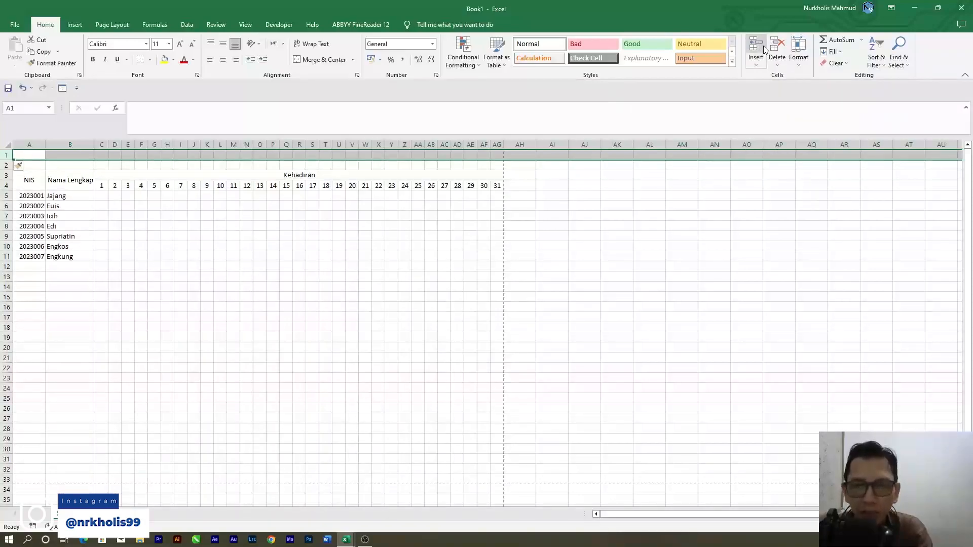
{"action": "left_click", "coordinate": [763, 46]}
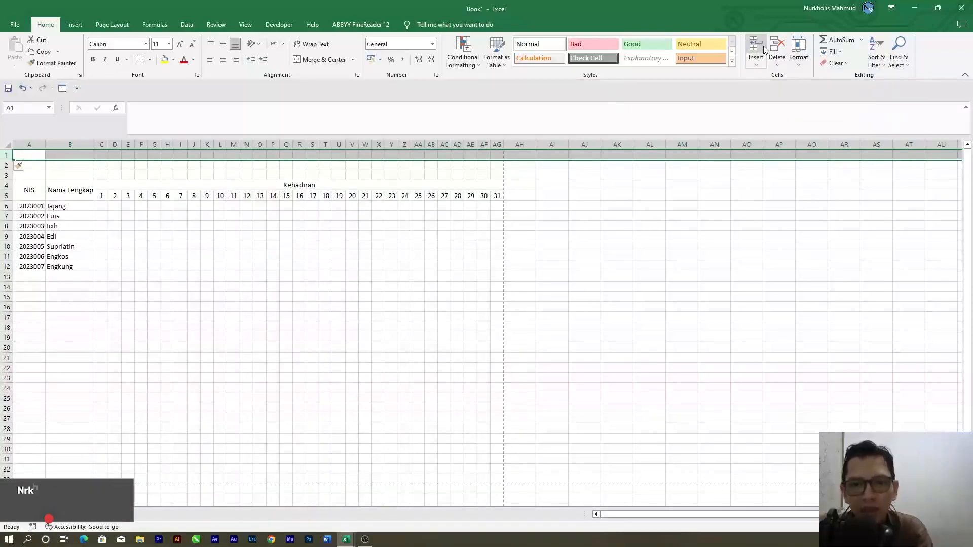
{"action": "left_click", "coordinate": [763, 46]}
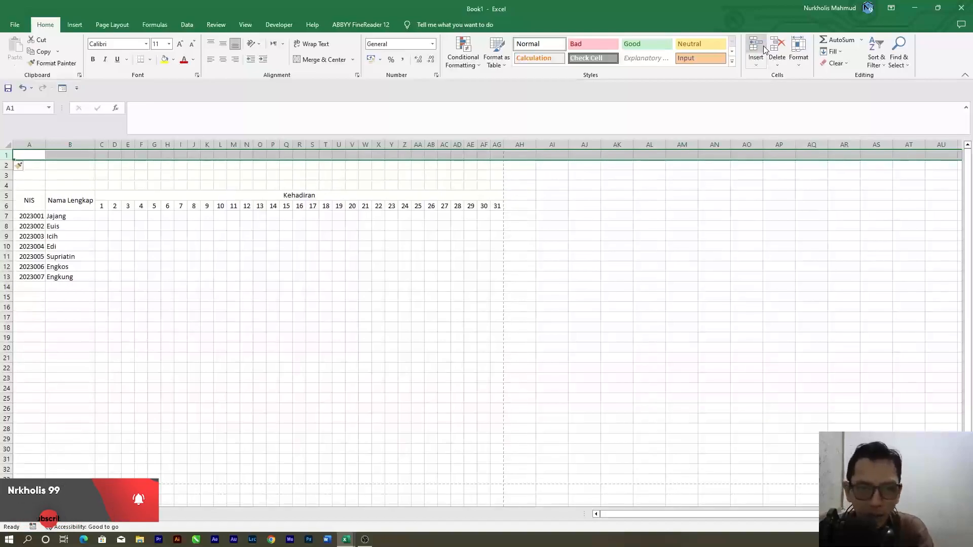
Step: Insert one more blank sheet row at row 1, above the attendance table's headings
{"action": "left_click", "coordinate": [763, 46]}
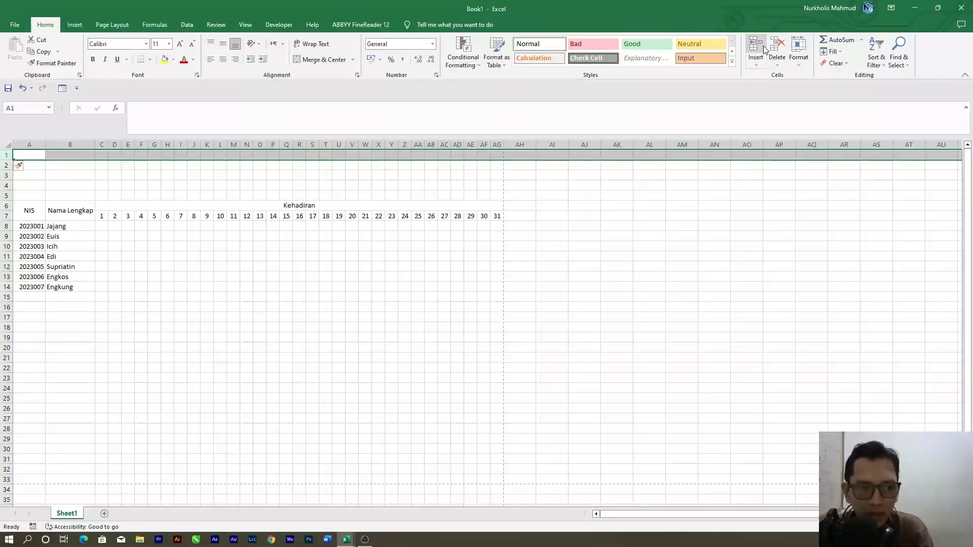
{"action": "left_click_drag", "start_coordinate": [299, 216], "coordinate": [301, 206]}
{"action": "left_click", "coordinate": [246, 256]}
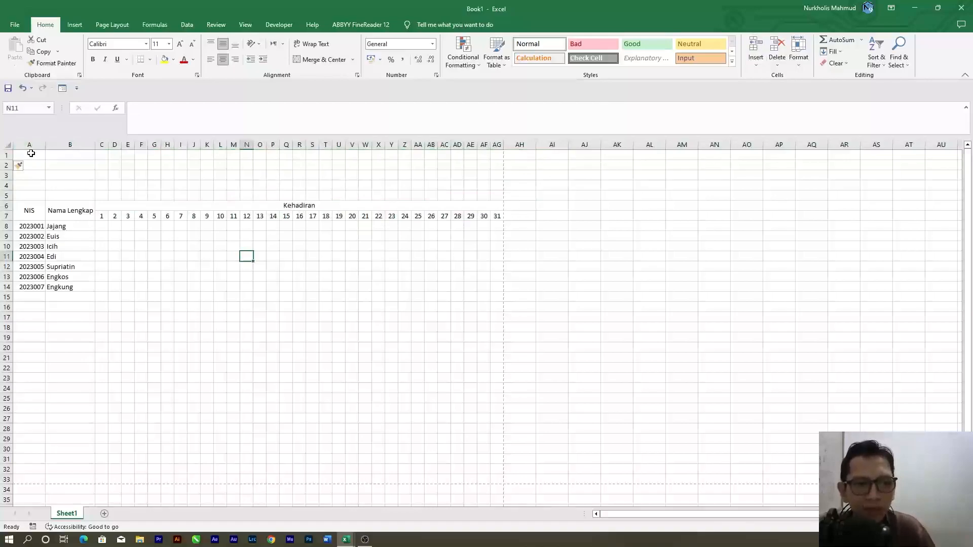
Step: Merge and center cells A1:AG1 and enter the title "ABSENSI KEHADIRAN"
{"action": "left_click", "coordinate": [30, 154]}
{"action": "left_click_drag", "start_coordinate": [31, 153], "coordinate": [495, 156]}
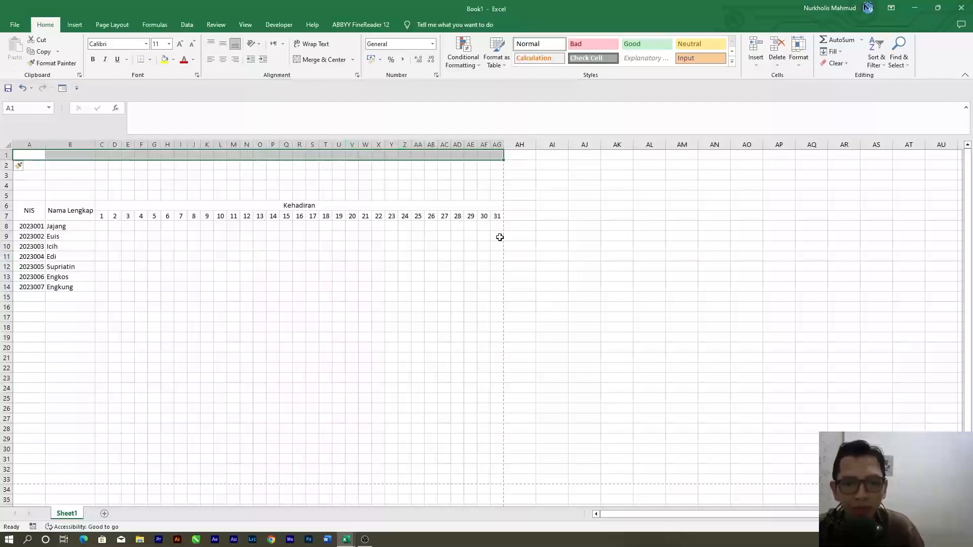
{"action": "left_click", "coordinate": [304, 61]}
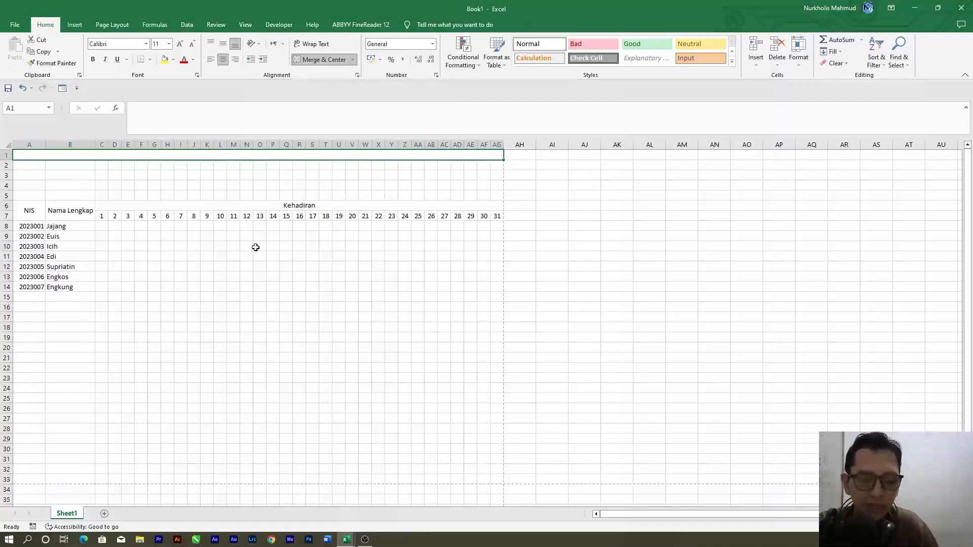
{"action": "type", "text": "ABSE"}
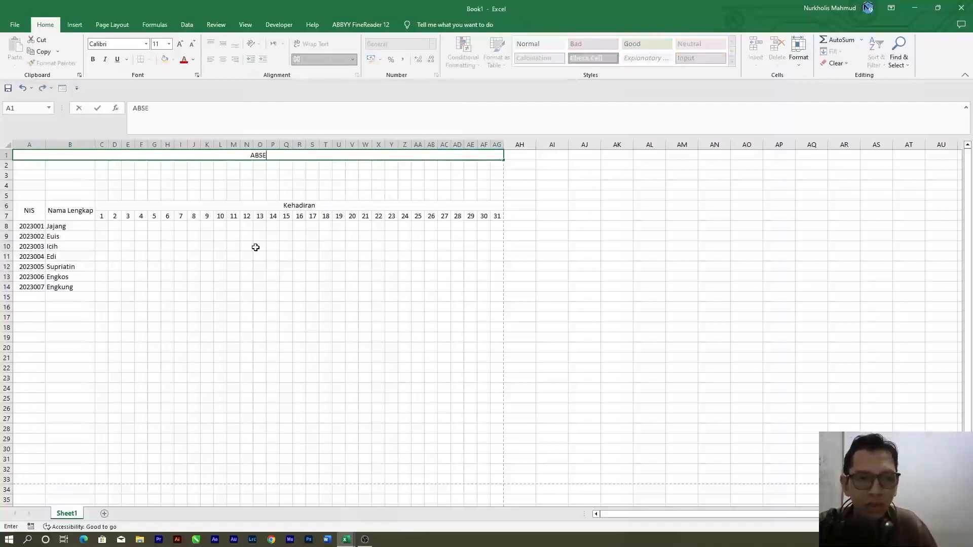
{"action": "type", "text": "NSI KEHADIRAN"}
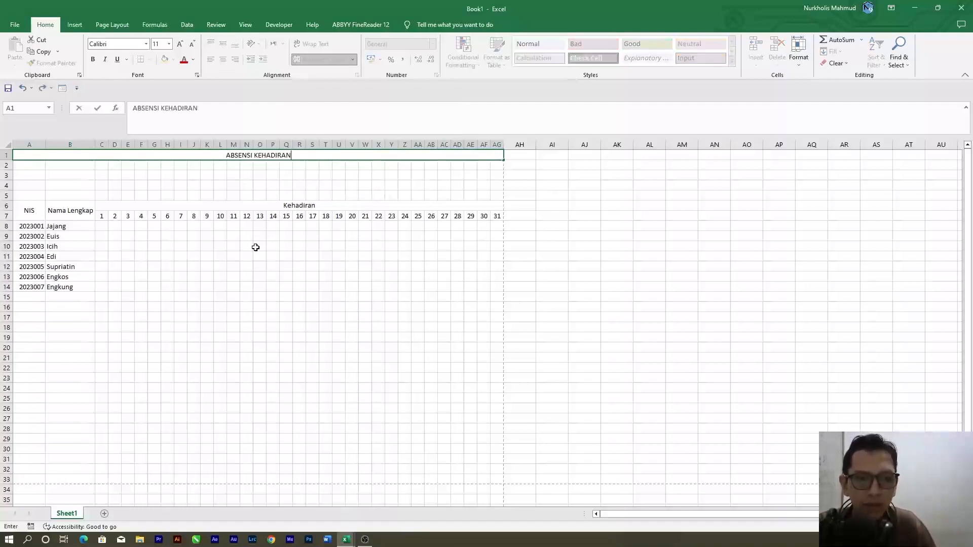
Step: Merge and center cells A2:AG2 and enter the school name "SMK JAYA JAYA"
{"action": "left_click", "coordinate": [30, 165]}
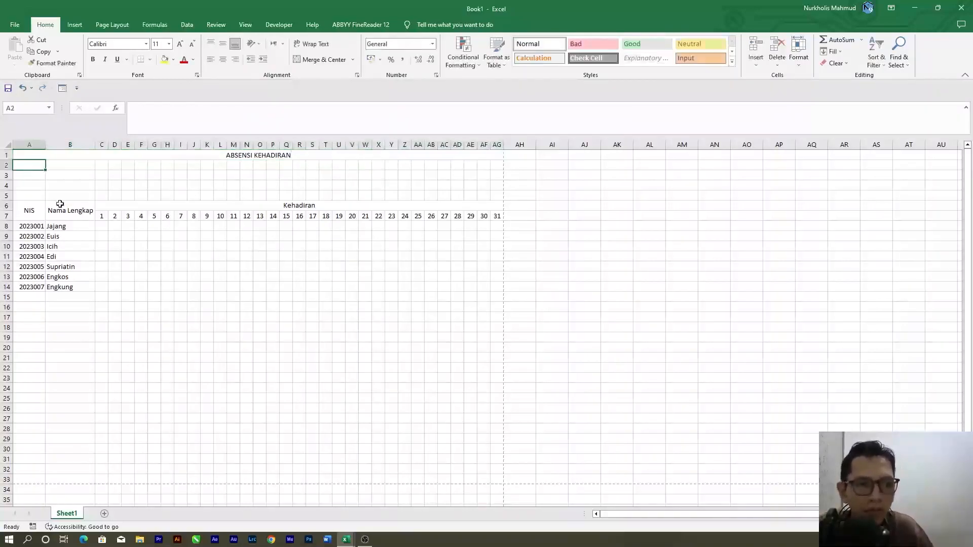
{"action": "left_click_drag", "start_coordinate": [31, 166], "coordinate": [496, 163]}
{"action": "left_click", "coordinate": [308, 59]}
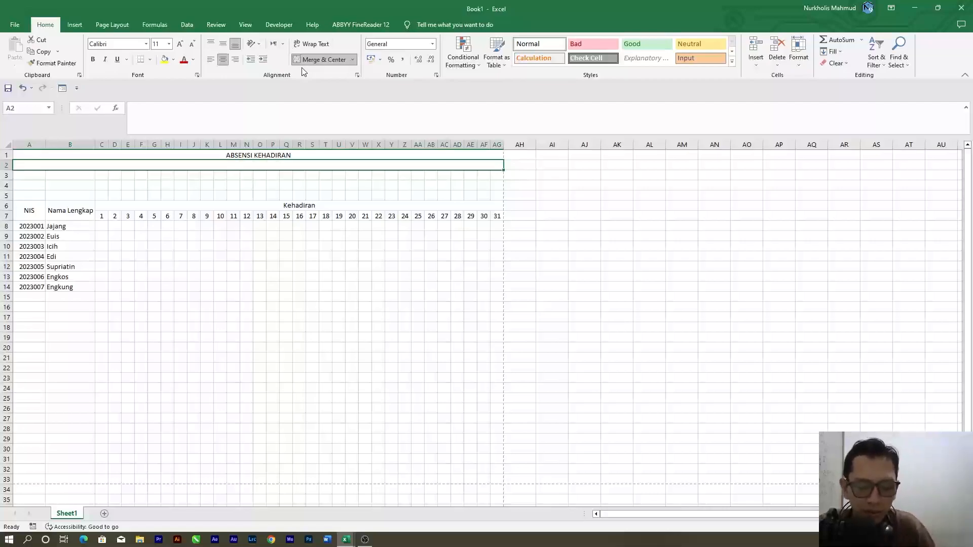
{"action": "type", "text": "SMK"}
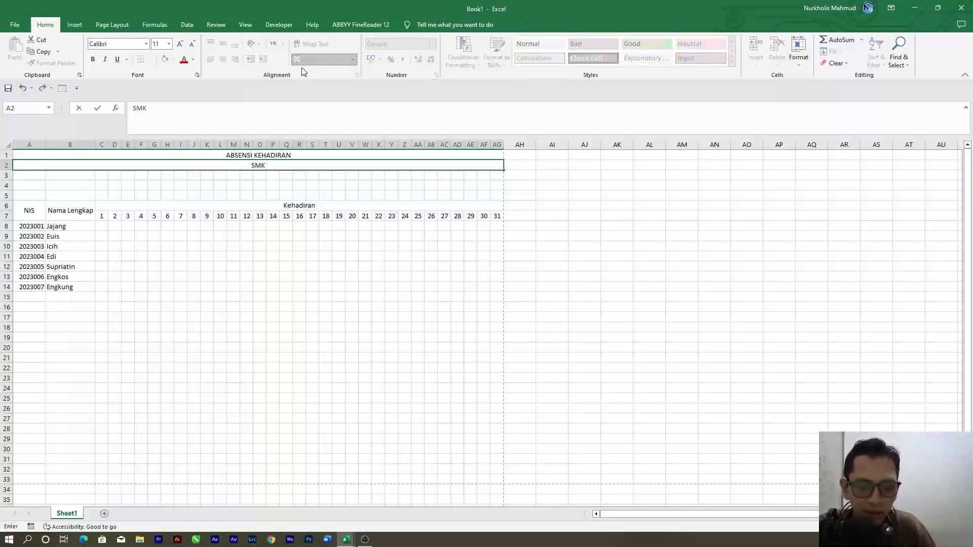
{"action": "type", "text": " JAYA JAYA"}
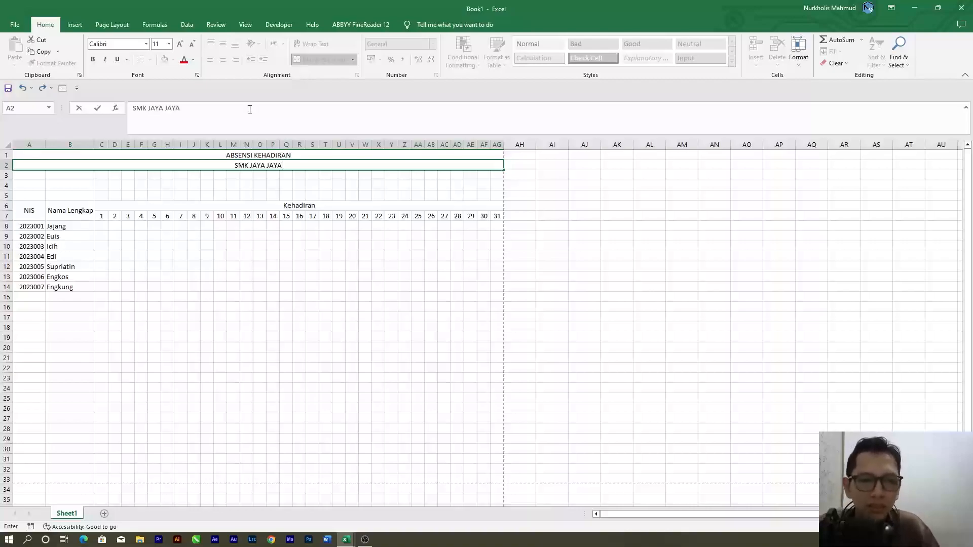
Step: Merge and center cells A3:AG3 and enter a placeholder street address for the school
{"action": "left_click", "coordinate": [36, 174]}
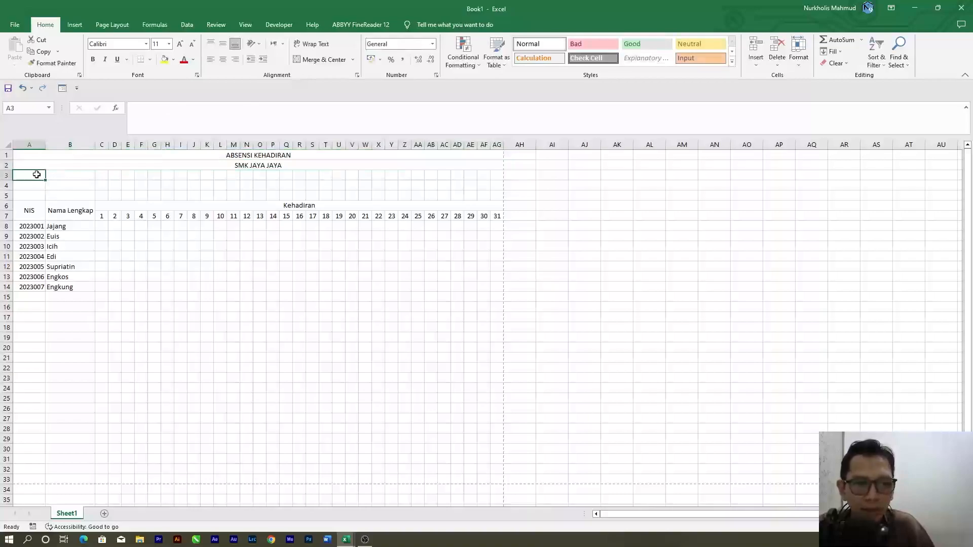
{"action": "left_click_drag", "start_coordinate": [36, 175], "coordinate": [500, 174]}
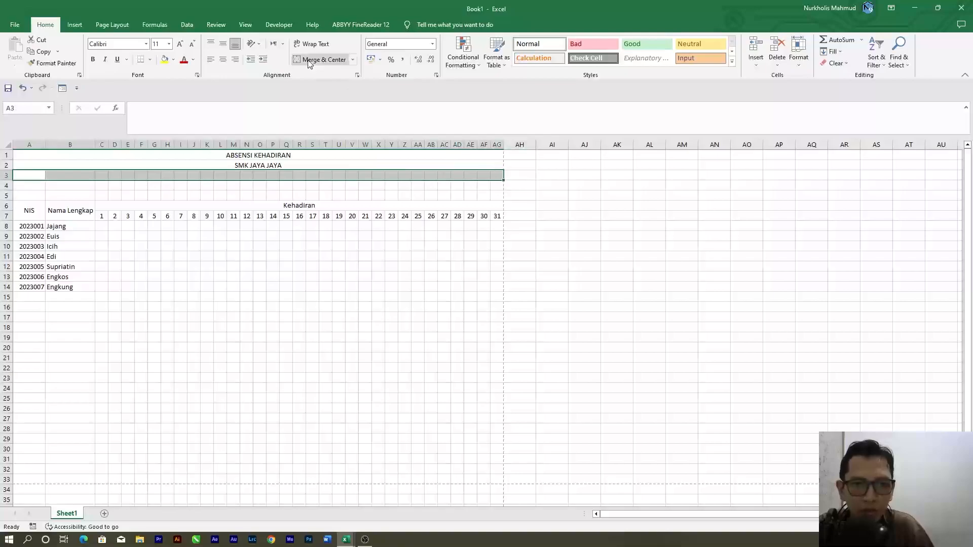
{"action": "left_click", "coordinate": [323, 59]}
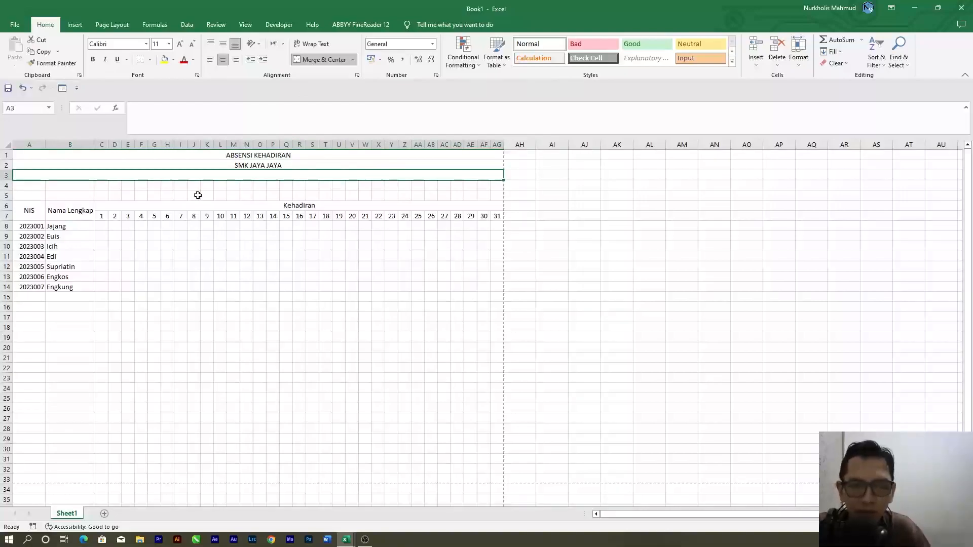
{"action": "type", "text": "JL. BLABALAALSKDJFLASKDF"}
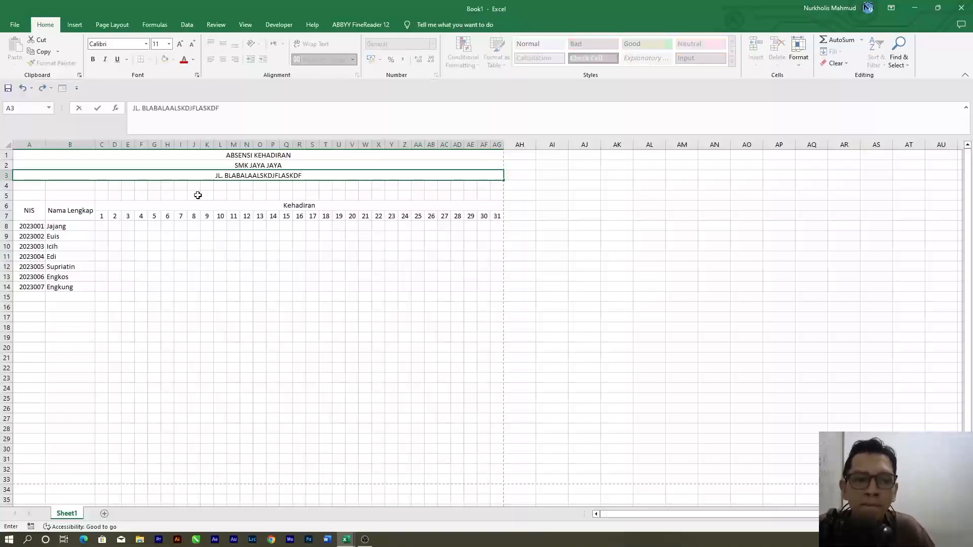
{"action": "left_click", "coordinate": [197, 196]}
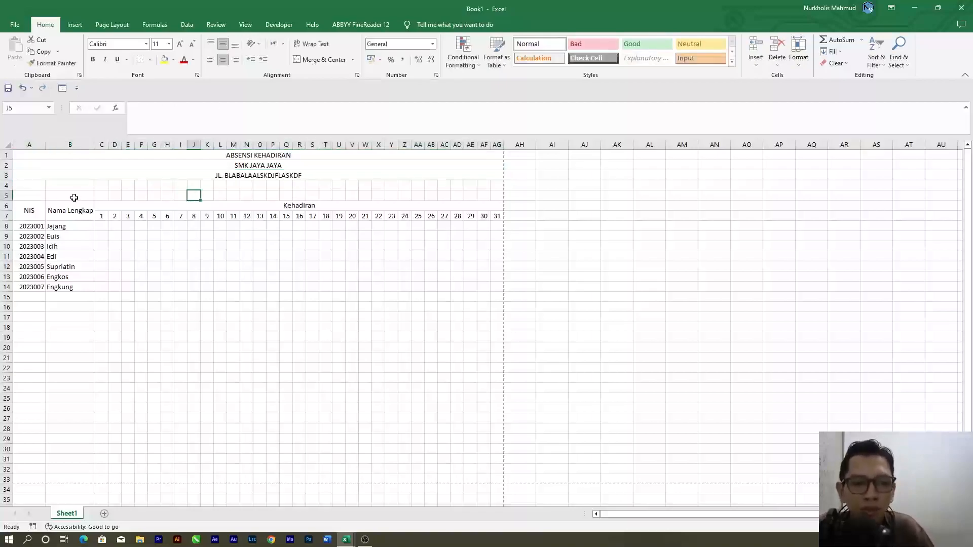
Step: Merge cells A5:AG5, align them left and enter "Bulan : " followed by a long dotted line
{"action": "left_click_drag", "start_coordinate": [33, 210], "coordinate": [308, 211]}
{"action": "left_click", "coordinate": [184, 237]}
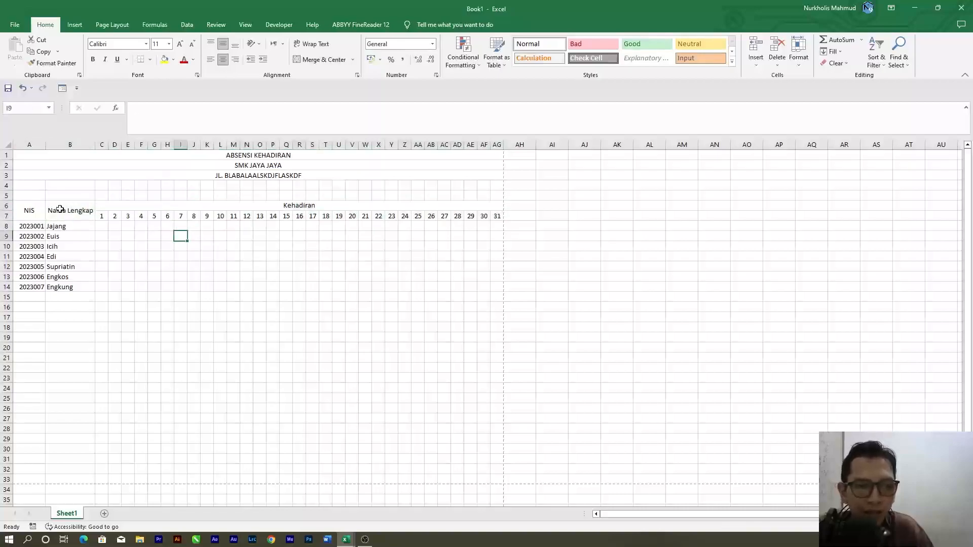
{"action": "left_click", "coordinate": [36, 204]}
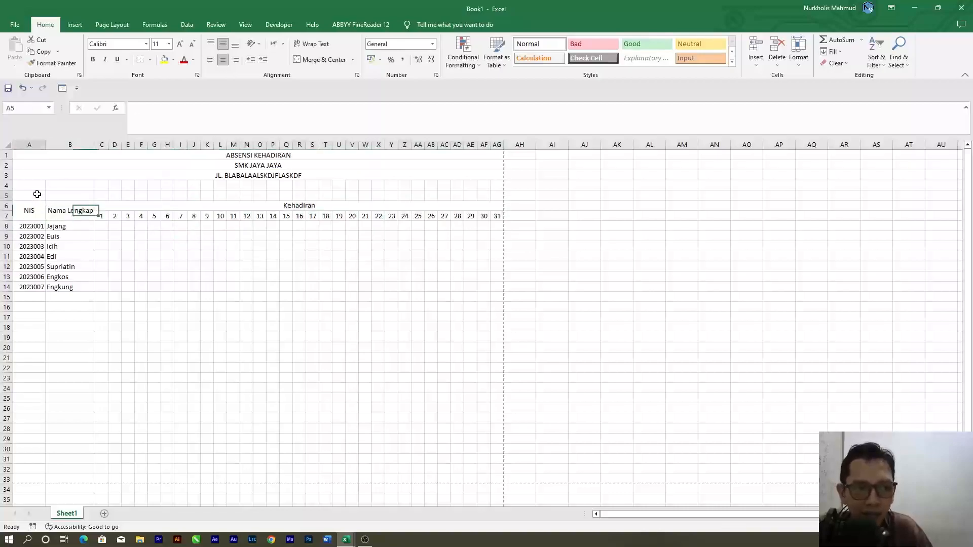
{"action": "left_click", "coordinate": [33, 193]}
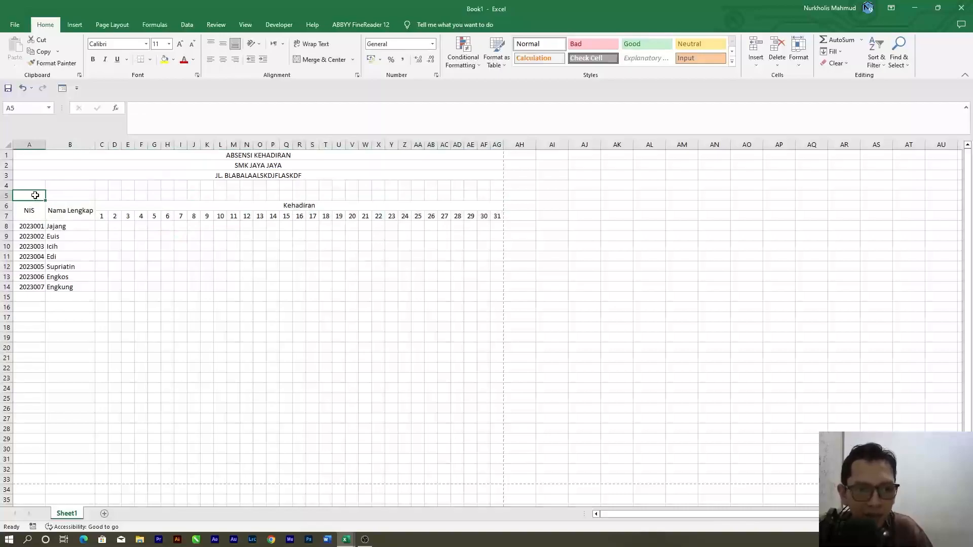
{"action": "left_click_drag", "start_coordinate": [35, 195], "coordinate": [499, 192]}
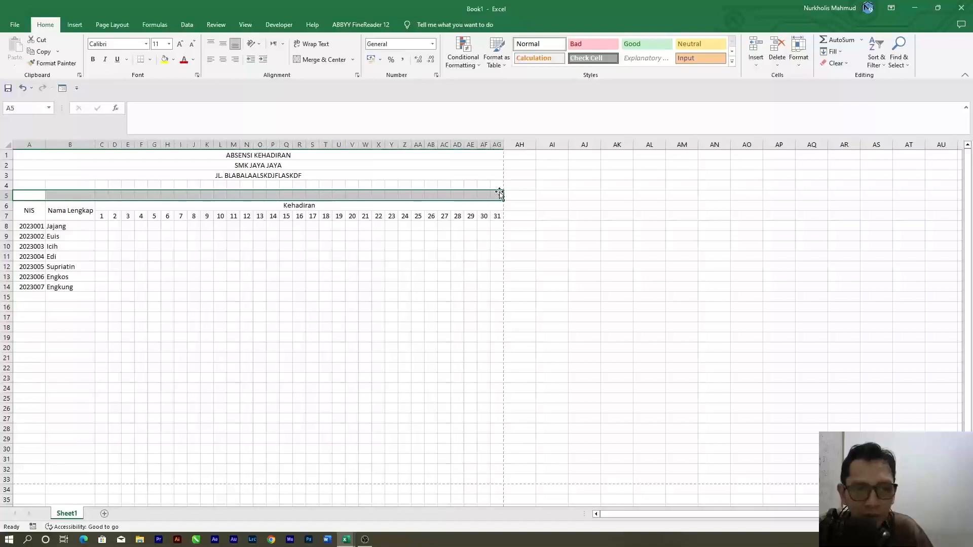
{"action": "left_click", "coordinate": [321, 59]}
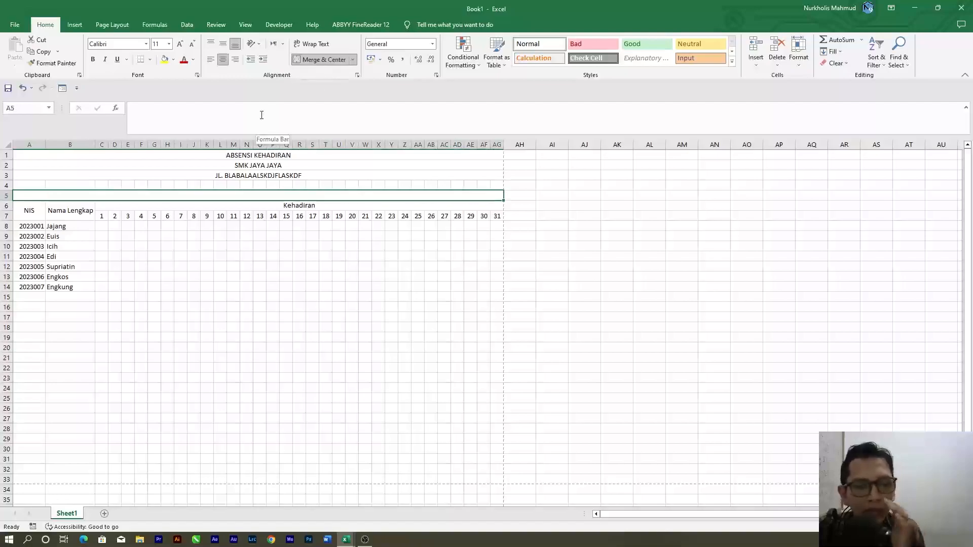
{"action": "left_click", "coordinate": [210, 62]}
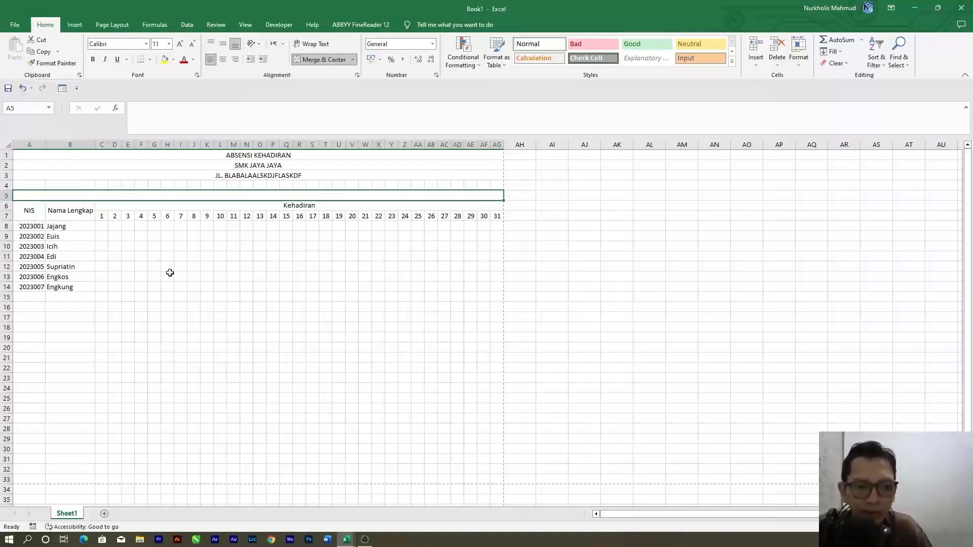
{"action": "type", "text": "LAN"}
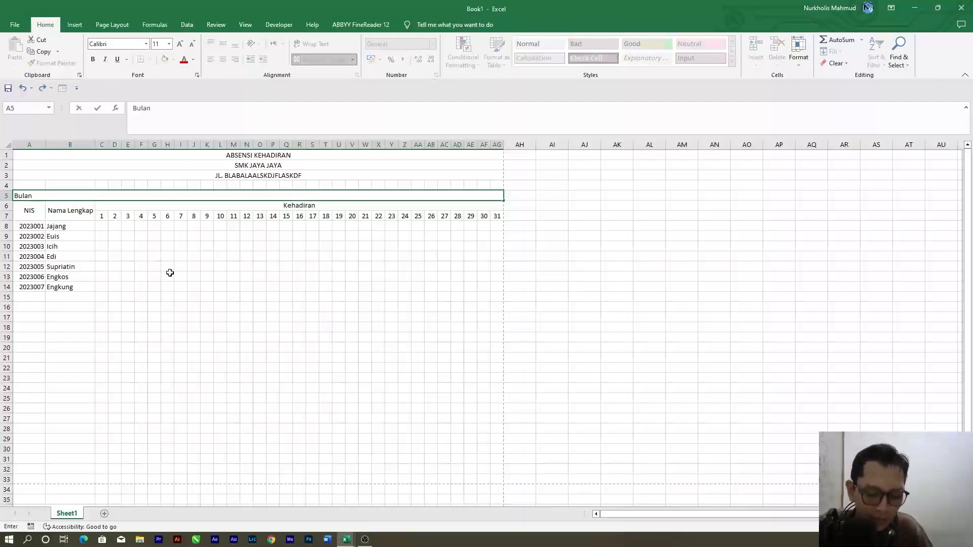
{"action": "type", "text": " : ................................................................................"}
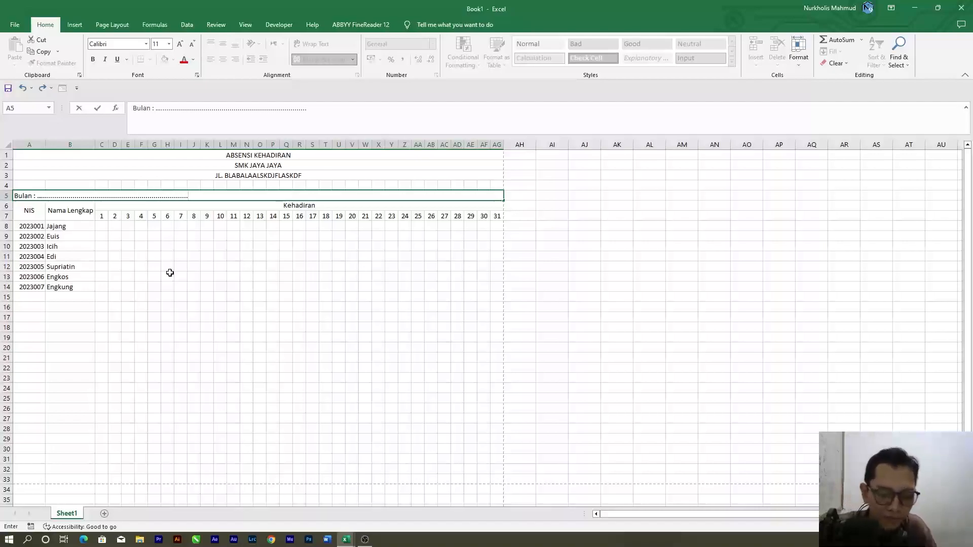
{"action": "key", "text": "Return"}
{"action": "left_click", "coordinate": [168, 274]}
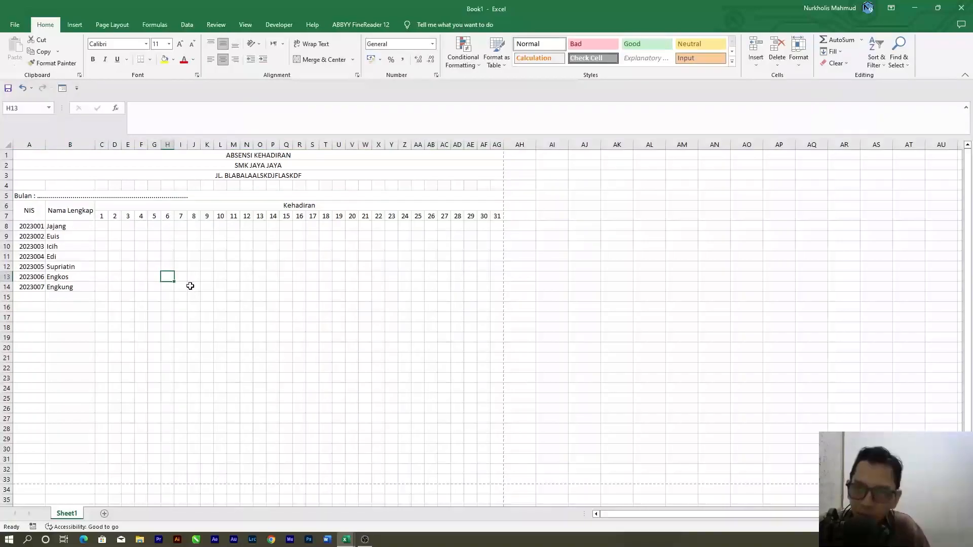
Step: Change the font of the entire sheet to Arial
{"action": "left_click", "coordinate": [247, 318]}
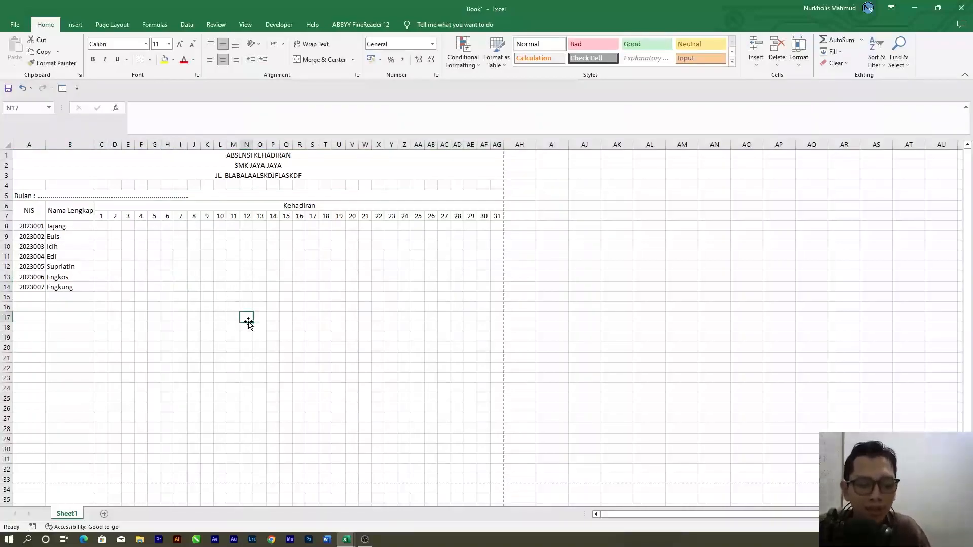
{"action": "key", "text": "ctrl+a"}
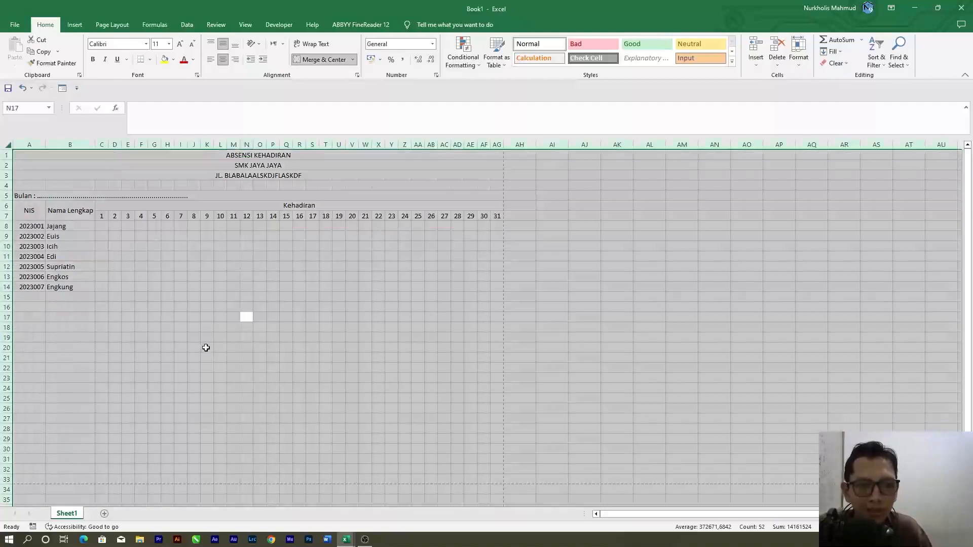
{"action": "left_click", "coordinate": [118, 44]}
{"action": "type", "text": "arial"}
{"action": "key", "text": "Return"}
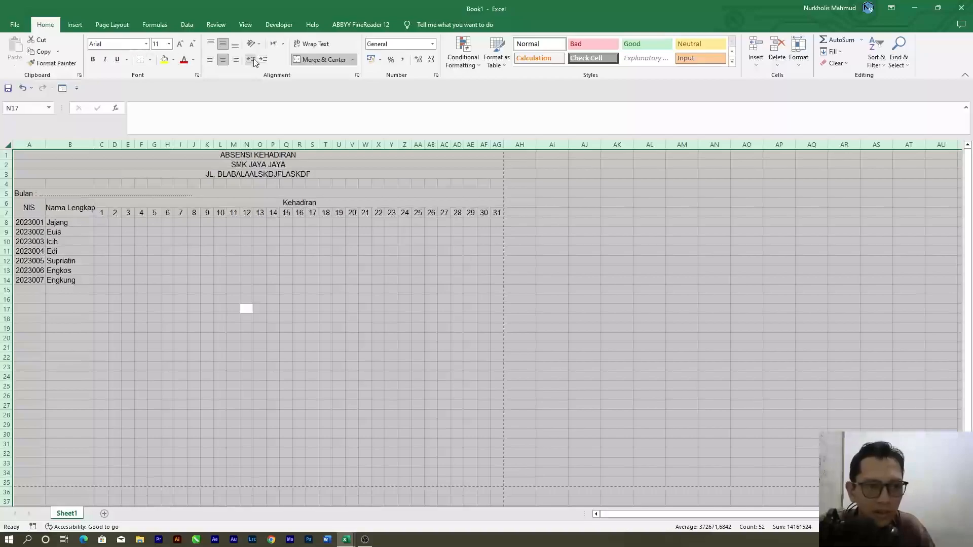
Step: Autofit column B to the "Nama Lengkap" heading and check the page layout in the print preview
{"action": "left_click", "coordinate": [140, 251]}
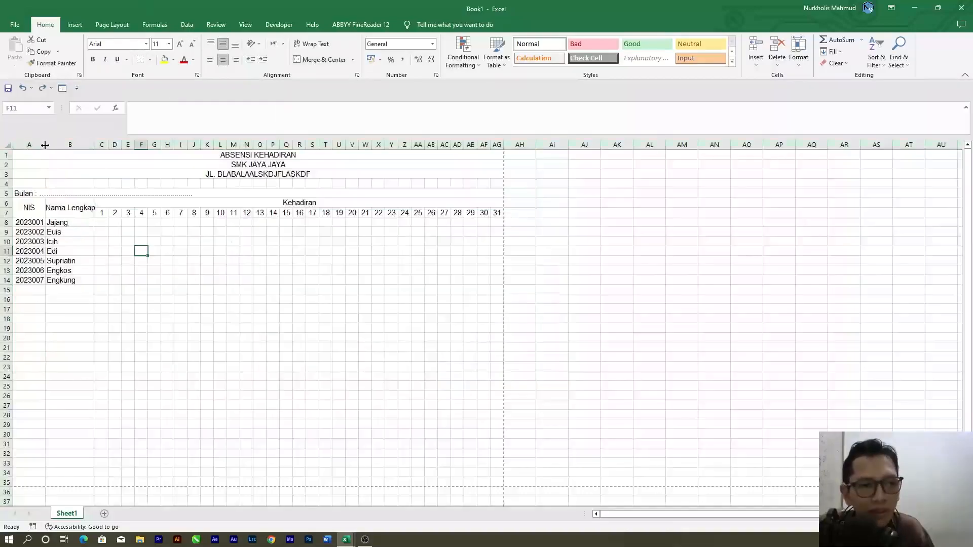
{"action": "double_click", "coordinate": [93, 148]}
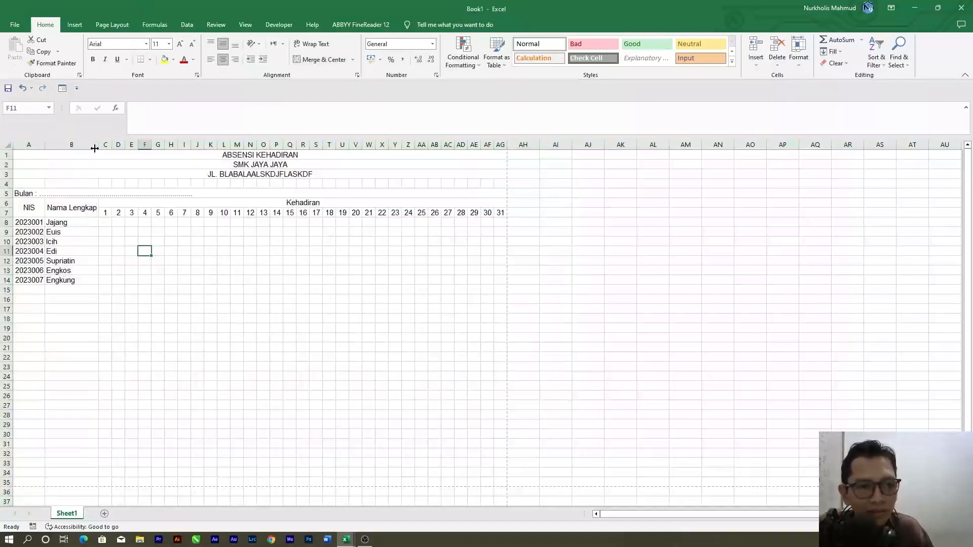
{"action": "left_click", "coordinate": [157, 222]}
{"action": "left_click", "coordinate": [302, 264]}
{"action": "scroll", "coordinate": [302, 263], "scroll_direction": "down", "scroll_amount": 4}
{"action": "scroll", "coordinate": [302, 264], "scroll_direction": "up", "scroll_amount": 4}
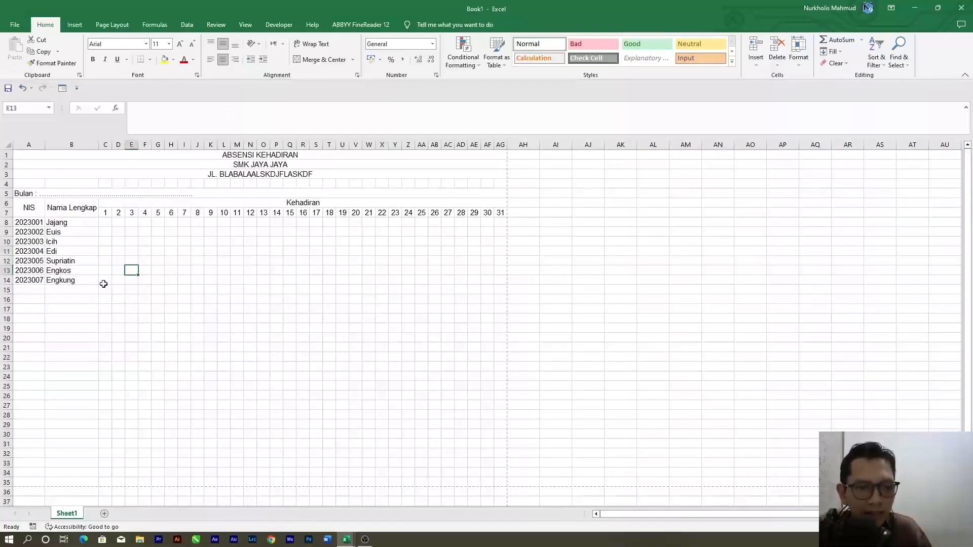
{"action": "left_click", "coordinate": [68, 283]}
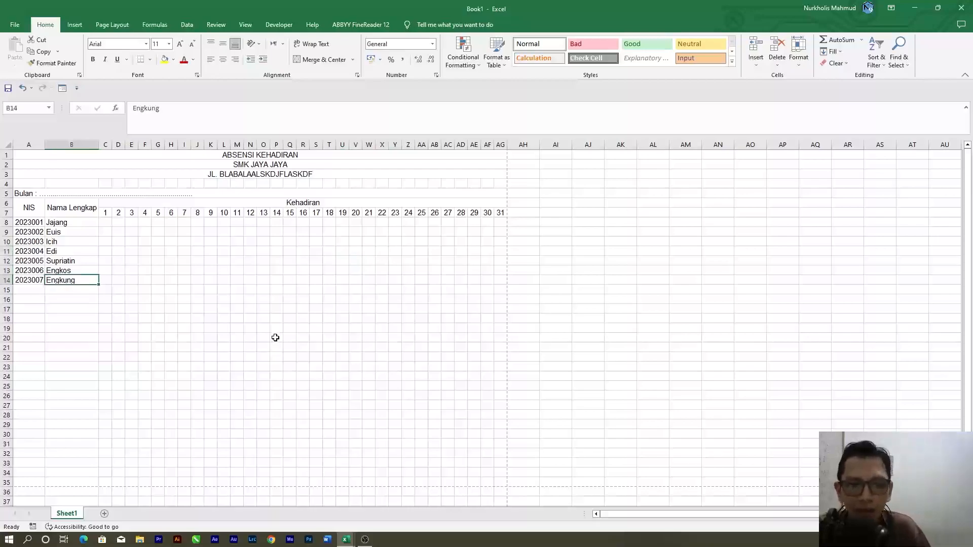
{"action": "key", "text": "ctrl+p"}
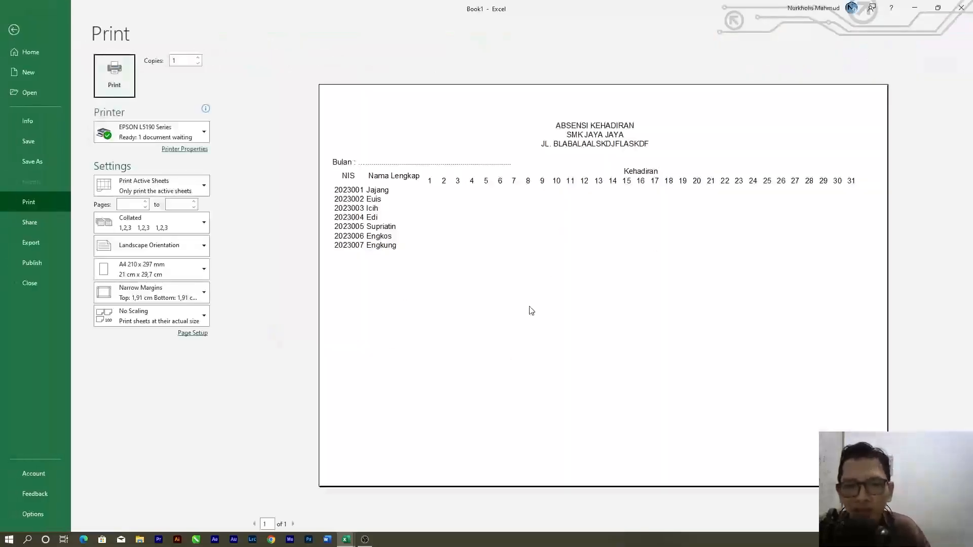
{"action": "left_click", "coordinate": [29, 29]}
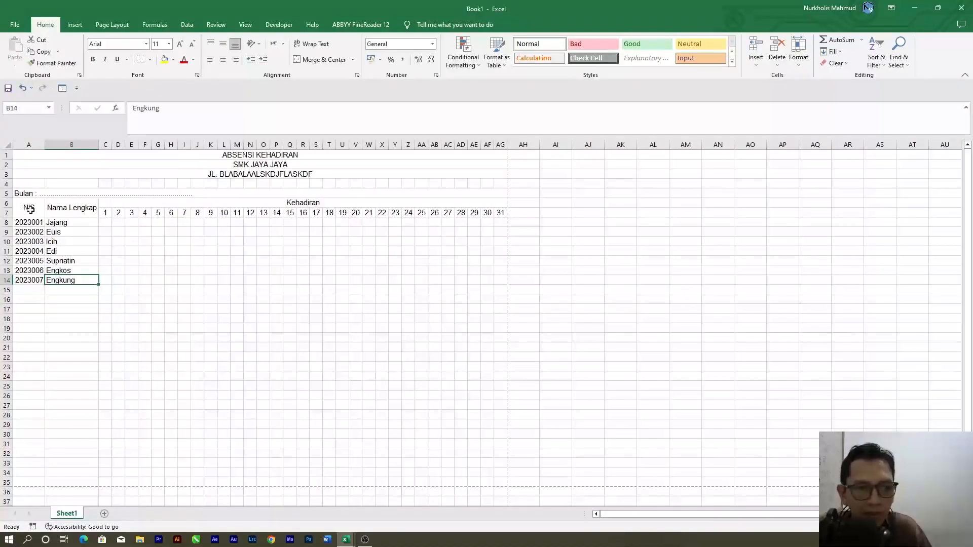
Step: Apply all borders to the attendance table range A6:AG19, including the empty rows below the last student
{"action": "left_click_drag", "start_coordinate": [29, 208], "coordinate": [500, 280]}
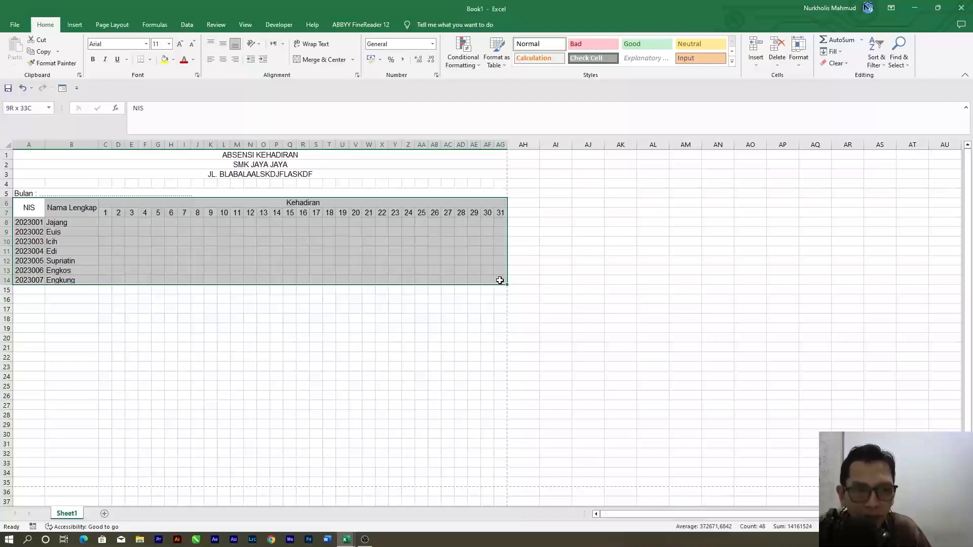
{"action": "left_click_drag", "start_coordinate": [500, 281], "coordinate": [507, 327]}
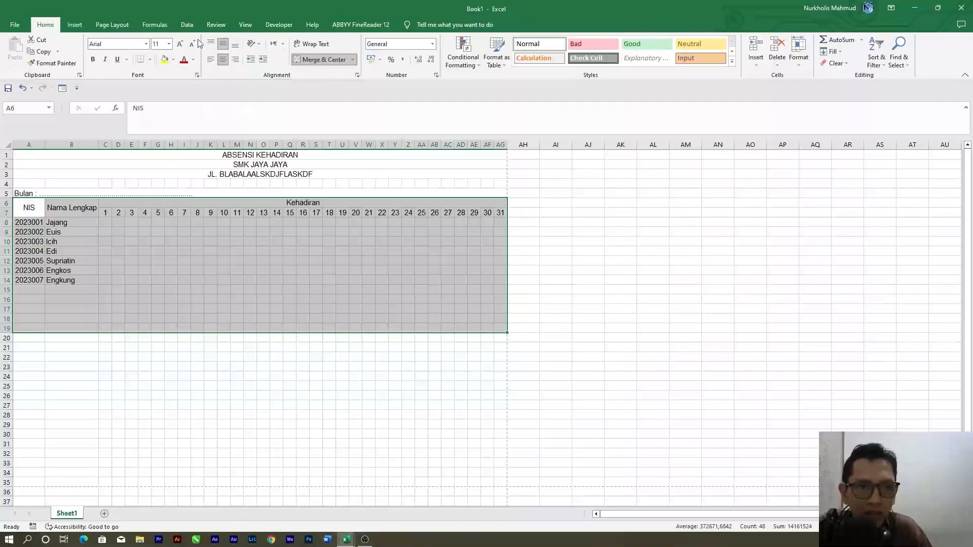
{"action": "left_click", "coordinate": [151, 61]}
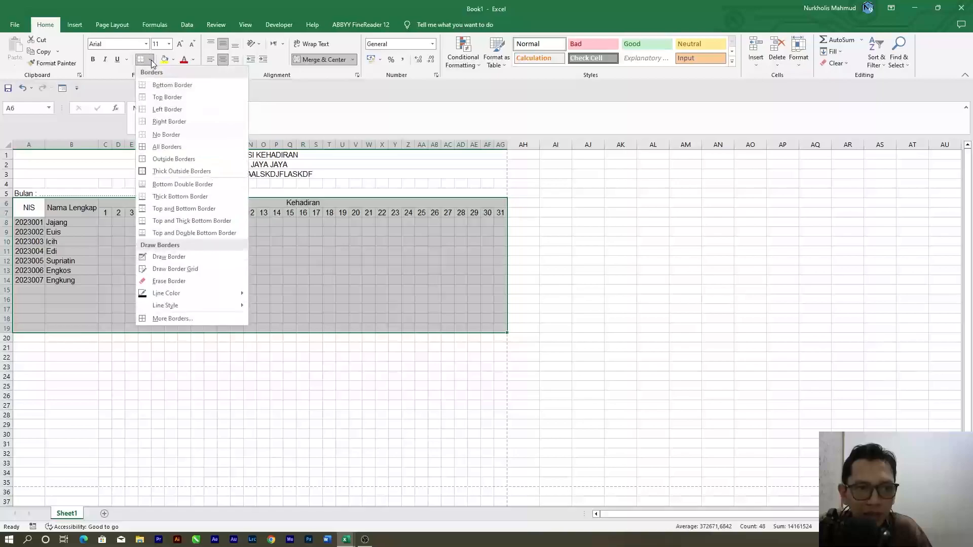
{"action": "left_click", "coordinate": [200, 147]}
{"action": "left_click", "coordinate": [205, 245]}
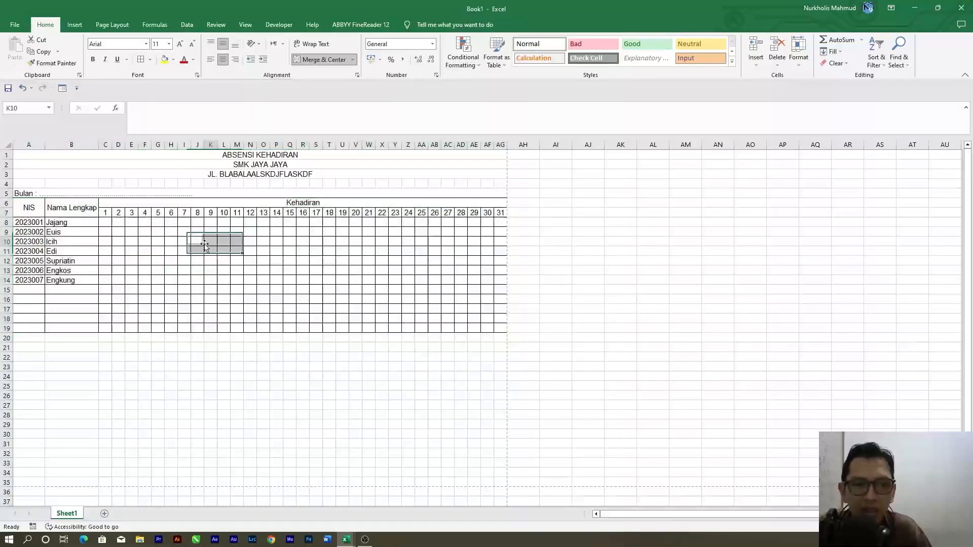
{"action": "left_click", "coordinate": [197, 251]}
{"action": "left_click", "coordinate": [40, 203]}
{"action": "left_click", "coordinate": [118, 232]}
{"action": "left_click_drag", "start_coordinate": [229, 277], "coordinate": [85, 243]}
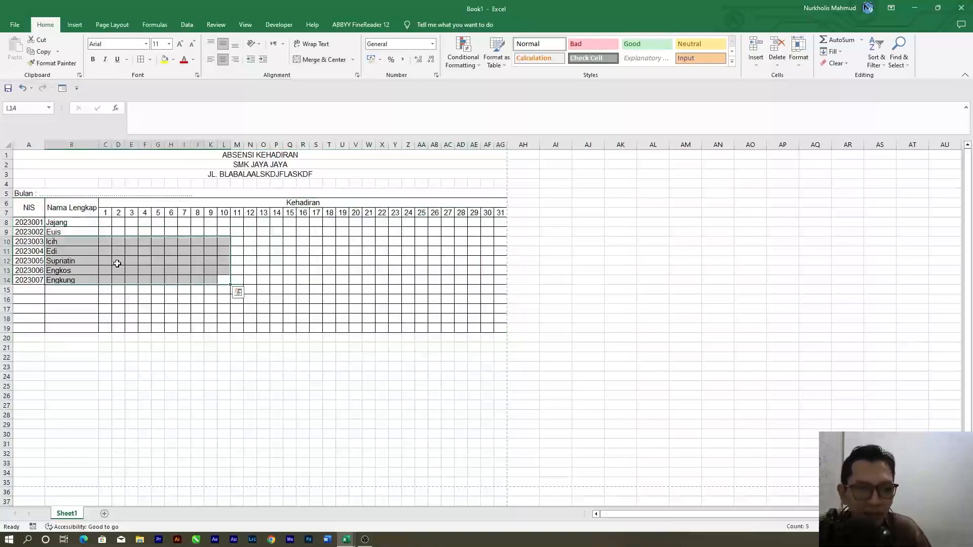
{"action": "left_click", "coordinate": [116, 262]}
Step: Fill the table header cells A6:AG7 with the standard light blue color
{"action": "left_click_drag", "start_coordinate": [32, 204], "coordinate": [502, 213]}
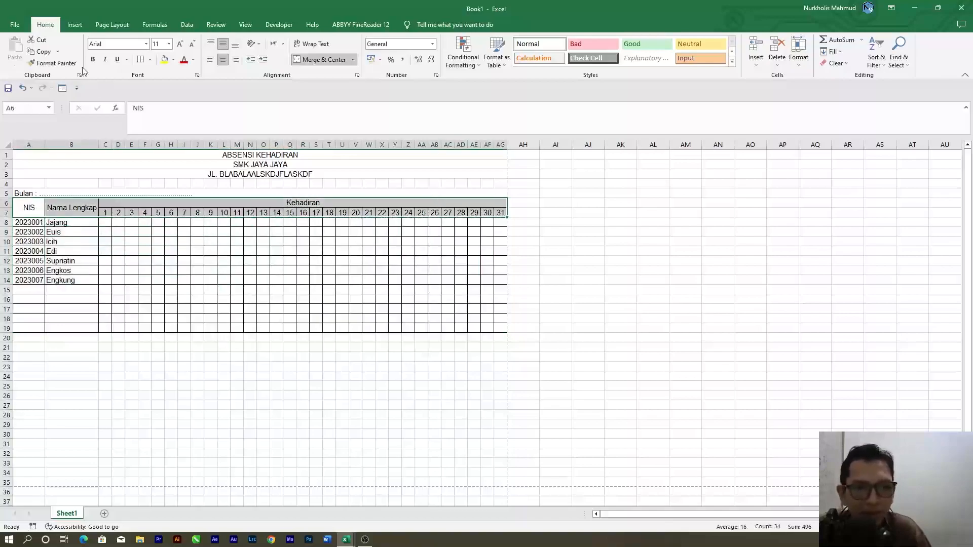
{"action": "left_click", "coordinate": [174, 60]}
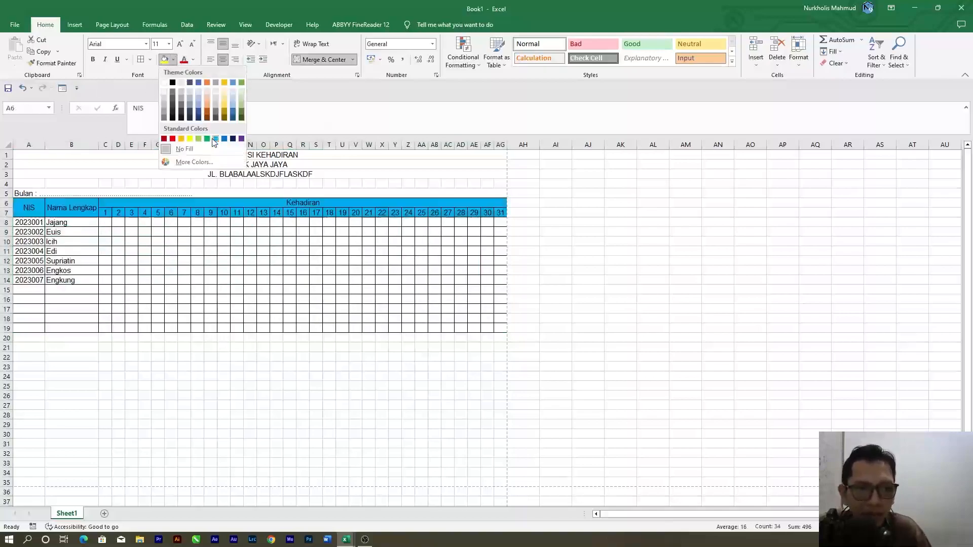
{"action": "left_click", "coordinate": [215, 131]}
{"action": "left_click", "coordinate": [184, 212]}
Step: Change the font color of the header cells A6:AG7 to white
{"action": "left_click_drag", "start_coordinate": [36, 205], "coordinate": [502, 213]}
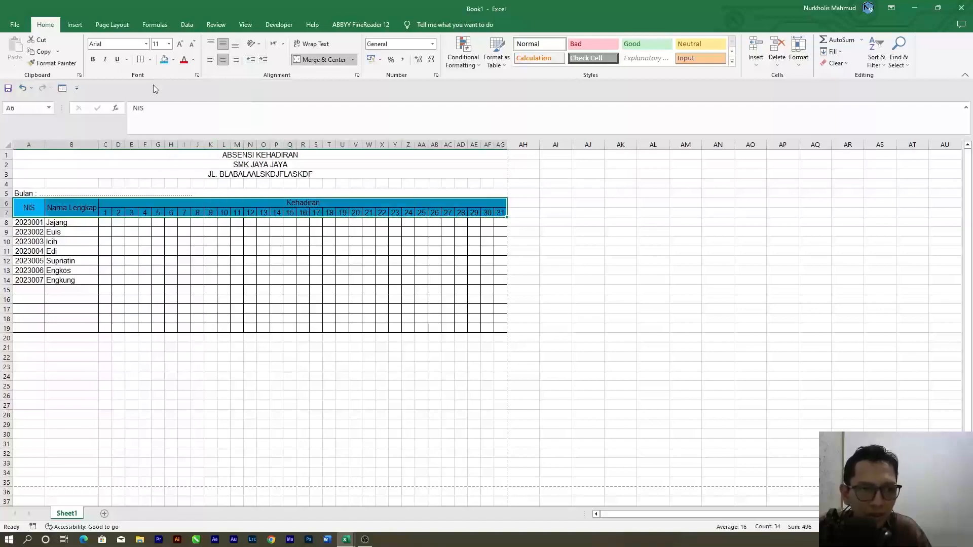
{"action": "left_click", "coordinate": [193, 59]}
{"action": "left_click", "coordinate": [185, 98]}
{"action": "left_click", "coordinate": [167, 250]}
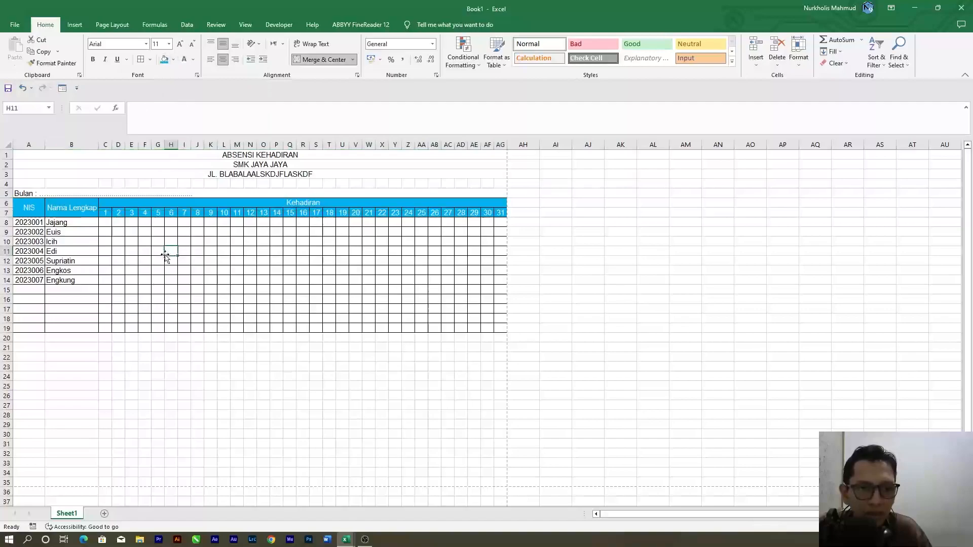
{"action": "key", "text": "Down"}
{"action": "key", "text": "Down"}
{"action": "key", "text": "Down"}
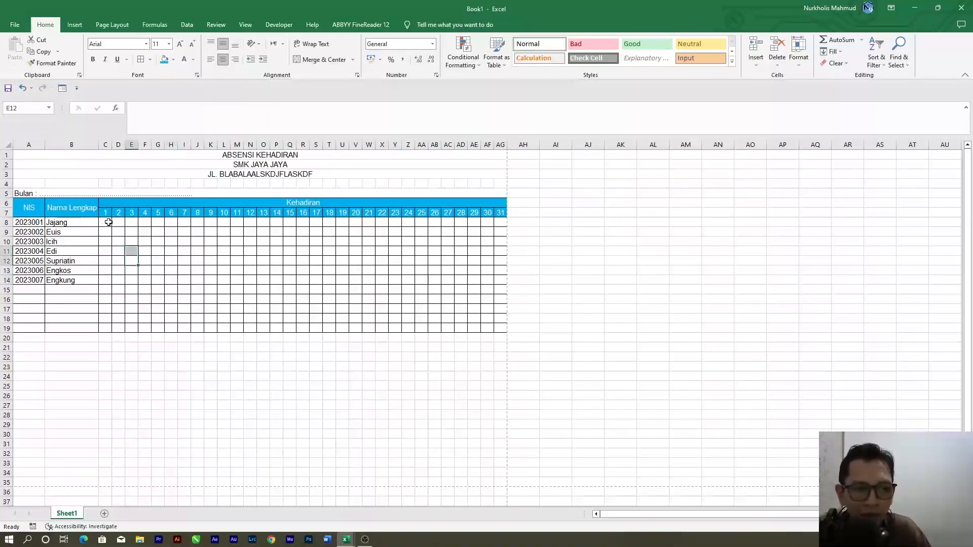
{"action": "left_click", "coordinate": [342, 232]}
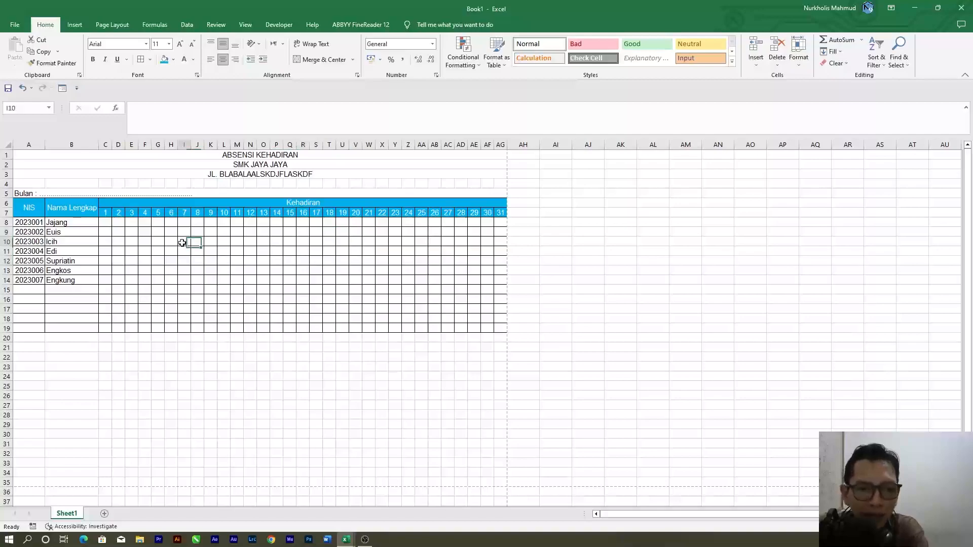
{"action": "left_click", "coordinate": [63, 226]}
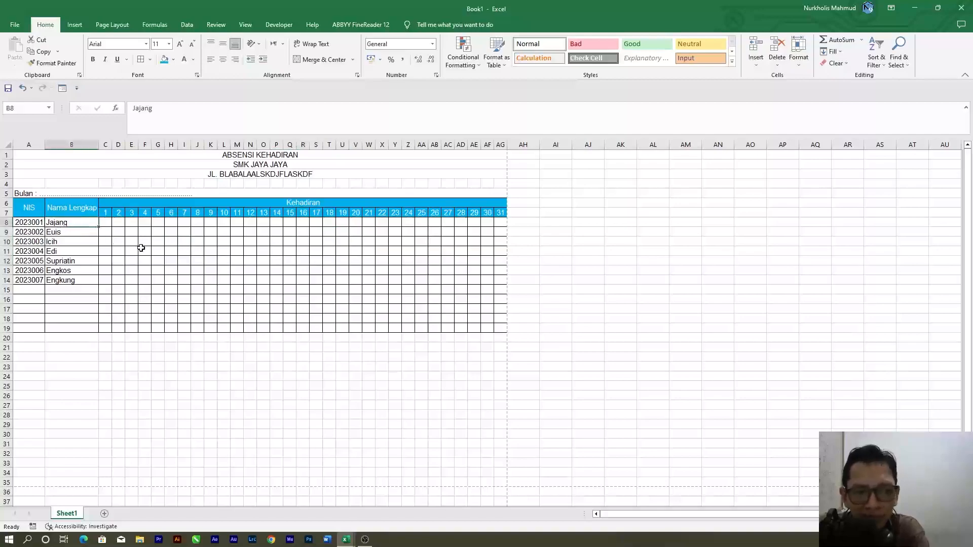
{"action": "left_click", "coordinate": [133, 235]}
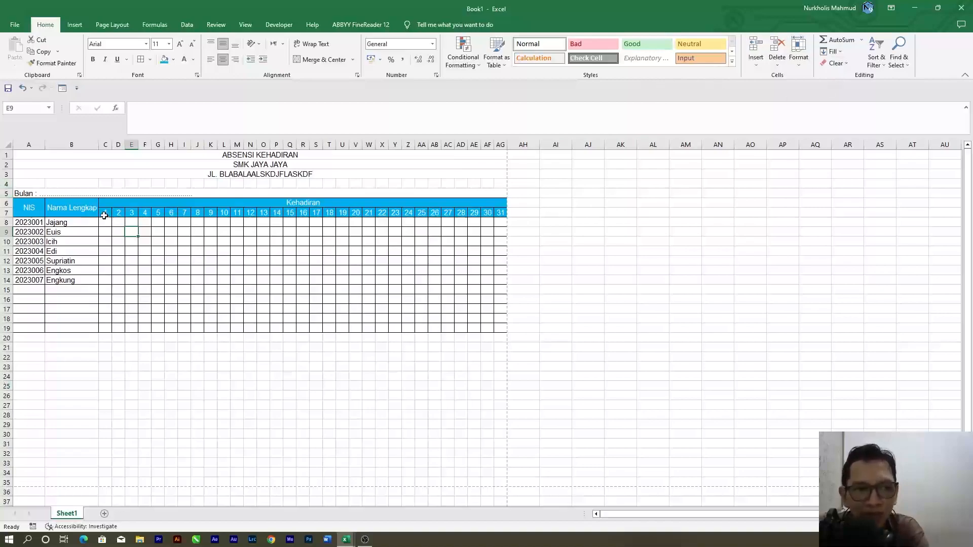
Step: Insert a blank column before the "Nama Lengkap" column and undo the insertion
{"action": "left_click", "coordinate": [3, 183]}
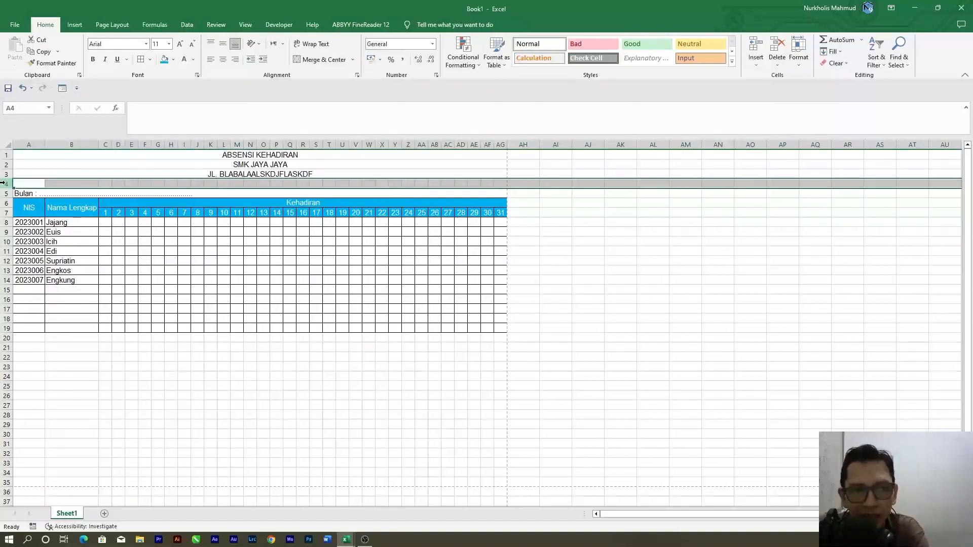
{"action": "left_click", "coordinate": [71, 144]}
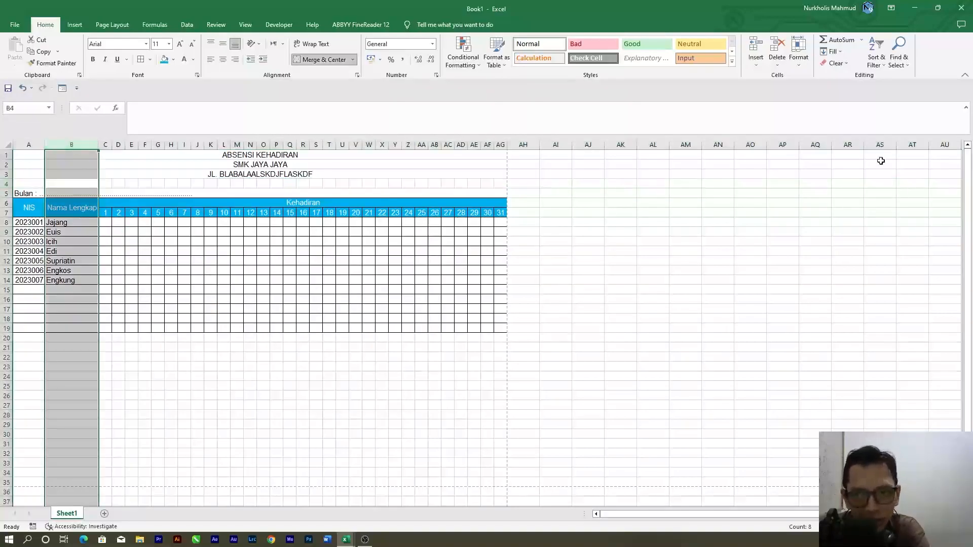
{"action": "left_click", "coordinate": [753, 51]}
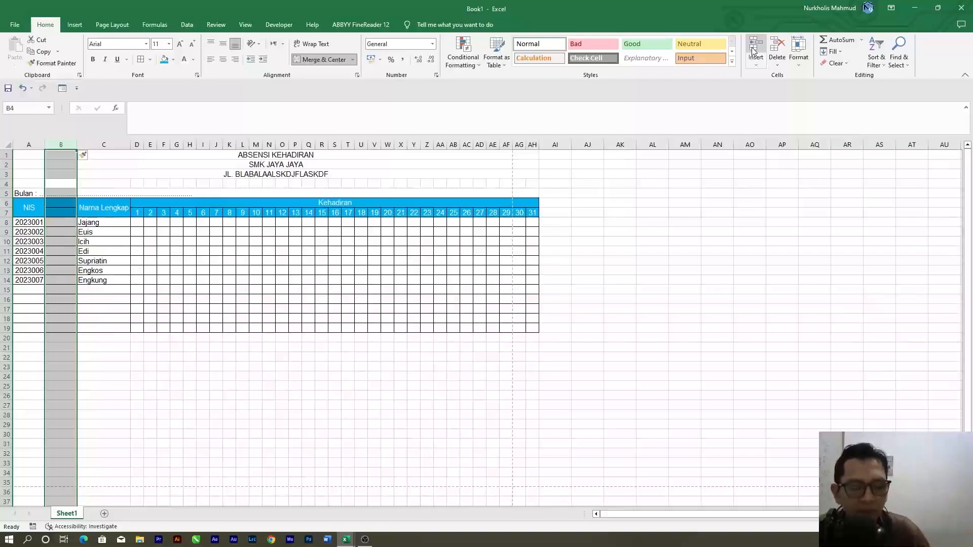
{"action": "key", "text": "ctrl+z"}
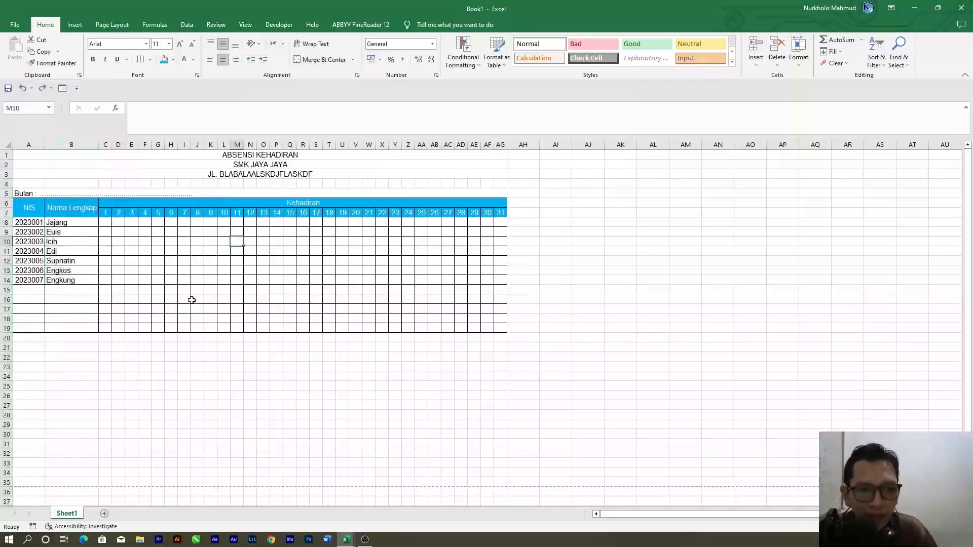
Step: Check the bordered and colored attendance table in the print preview and return to the sheet
{"action": "key", "text": "ctrl+p"}
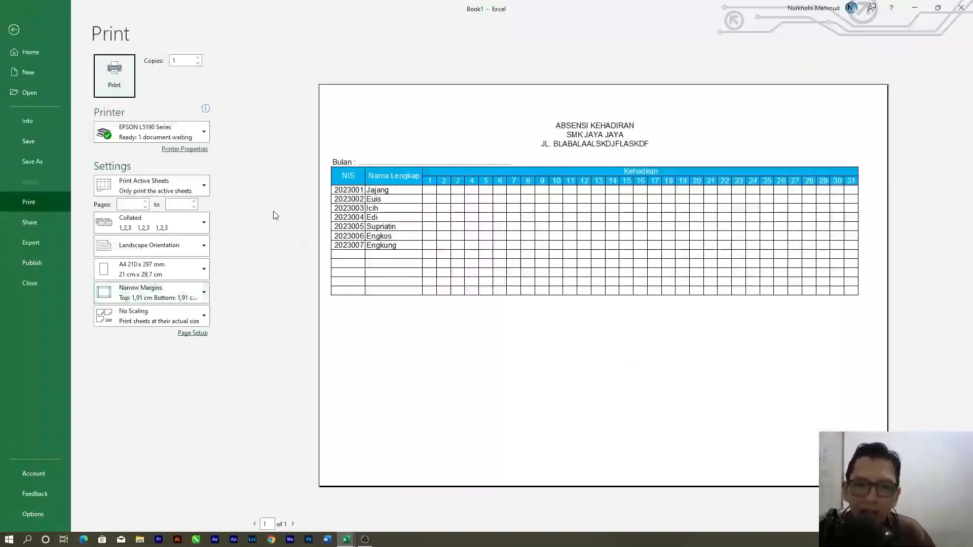
{"action": "left_click", "coordinate": [38, 32]}
{"action": "left_click", "coordinate": [365, 252]}
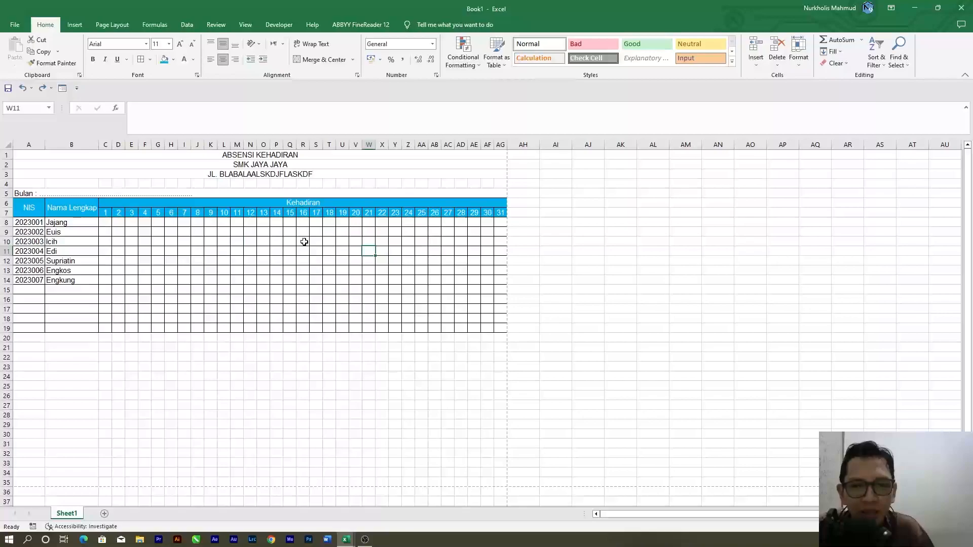
{"action": "left_click_drag", "start_coordinate": [107, 224], "coordinate": [216, 273]}
{"action": "left_click", "coordinate": [287, 229]}
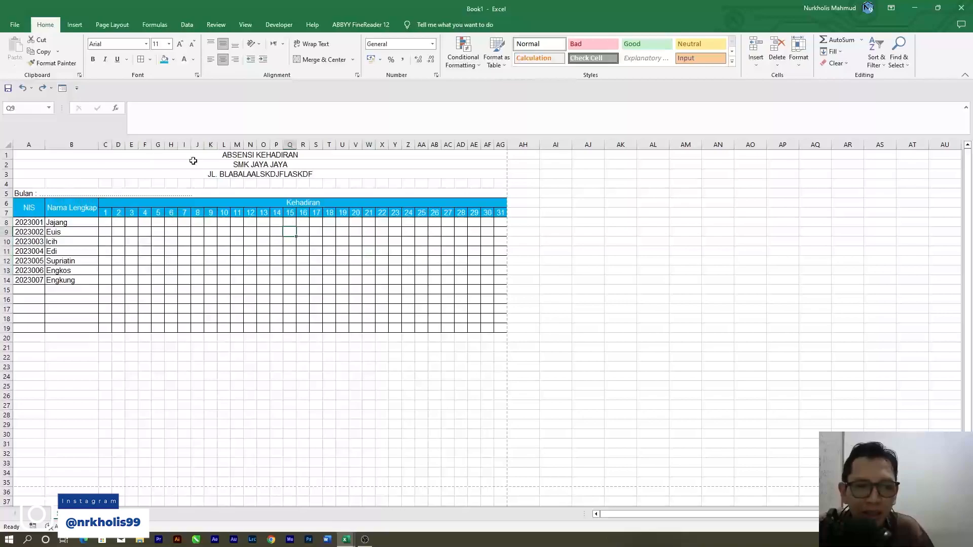
{"action": "left_click_drag", "start_coordinate": [196, 155], "coordinate": [225, 175]}
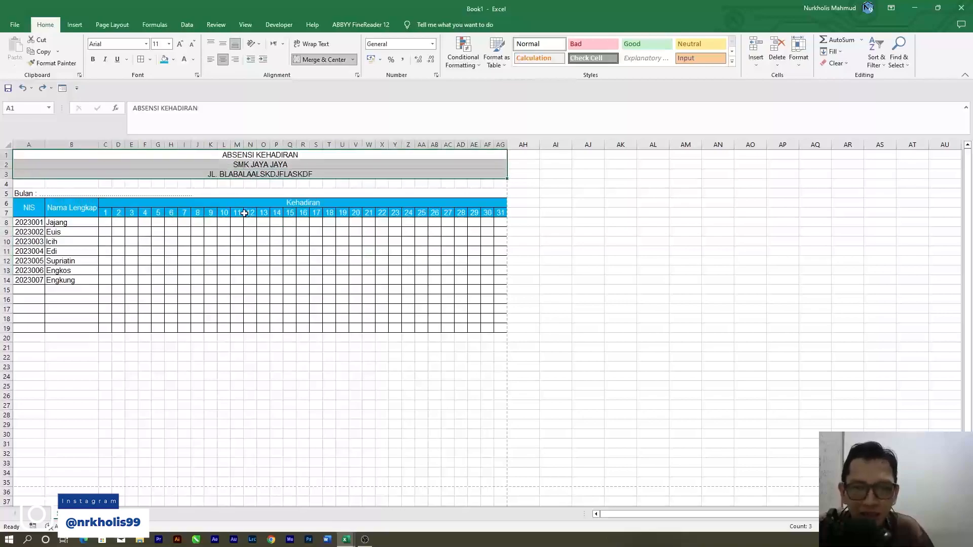
{"action": "left_click", "coordinate": [245, 213]}
{"action": "left_click", "coordinate": [183, 237]}
{"action": "left_click", "coordinate": [128, 225]}
{"action": "left_click", "coordinate": [115, 224]}
{"action": "left_click", "coordinate": [108, 224]}
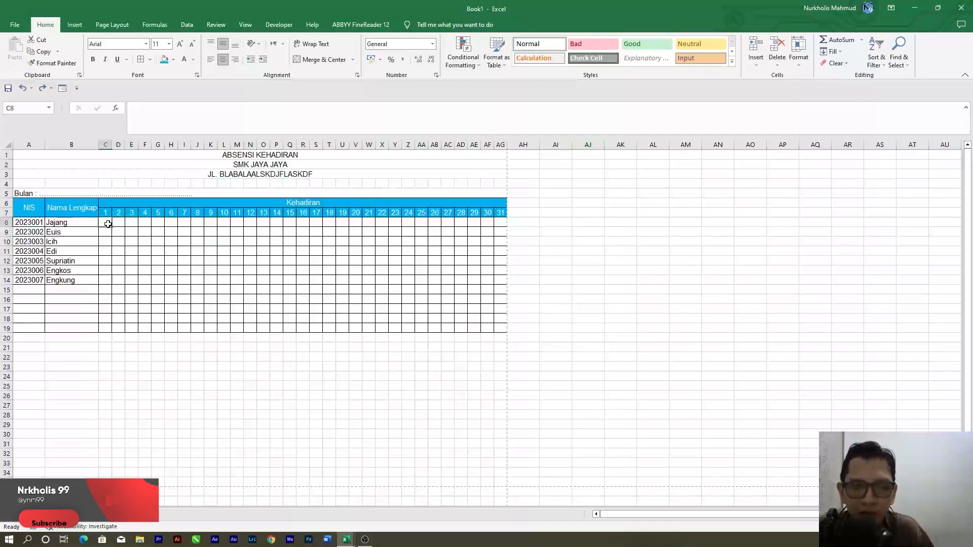
{"action": "left_click", "coordinate": [152, 229]}
{"action": "left_click", "coordinate": [107, 224]}
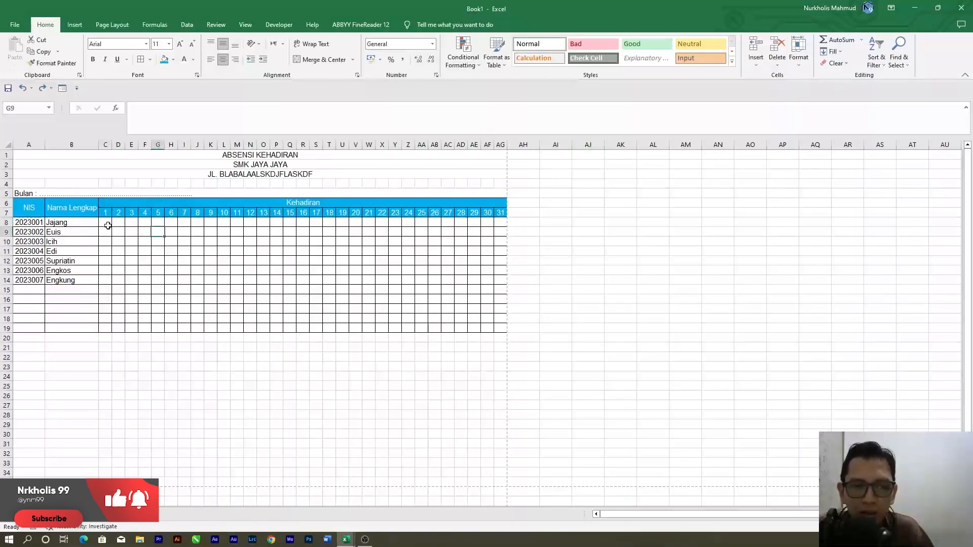